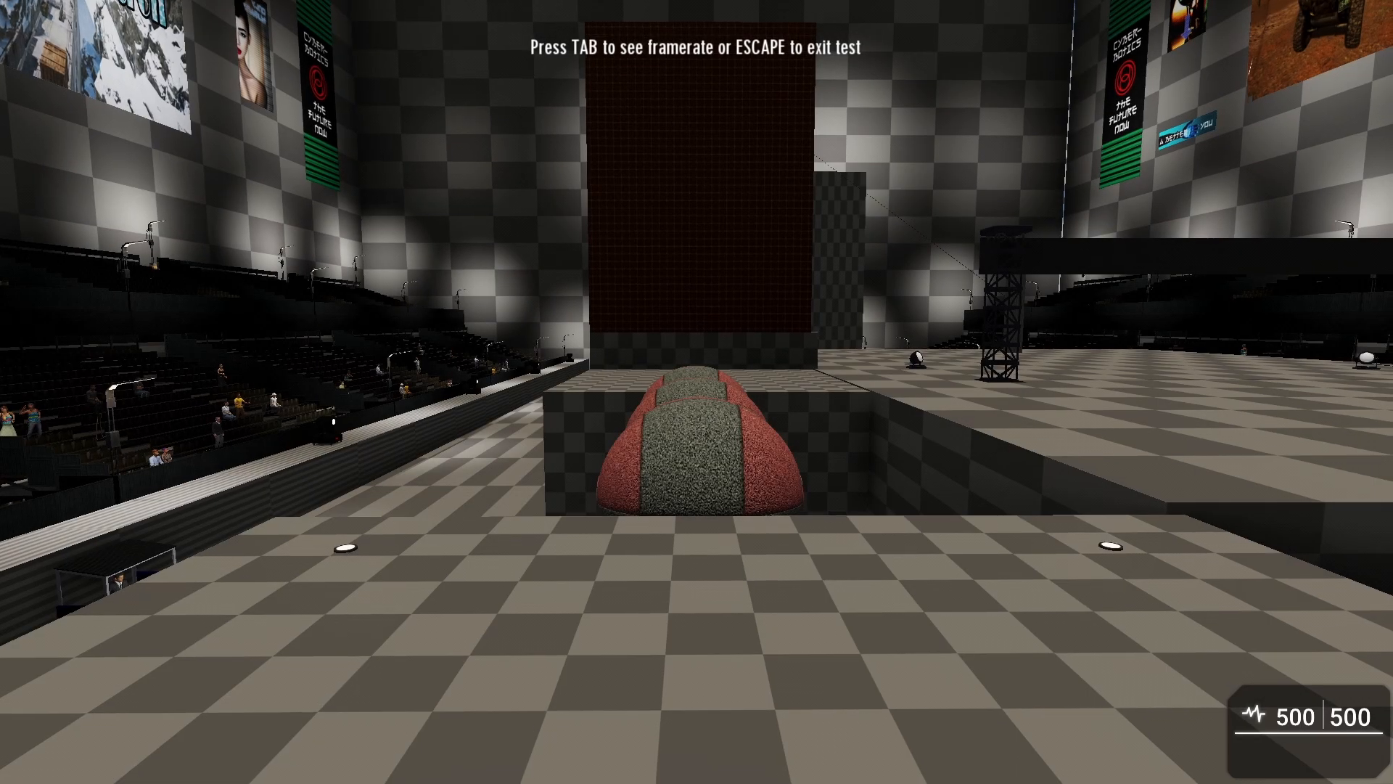
Step: Walk forward through the level in test mode, jump once, and exit the test
{"action": "key", "text": "w"}
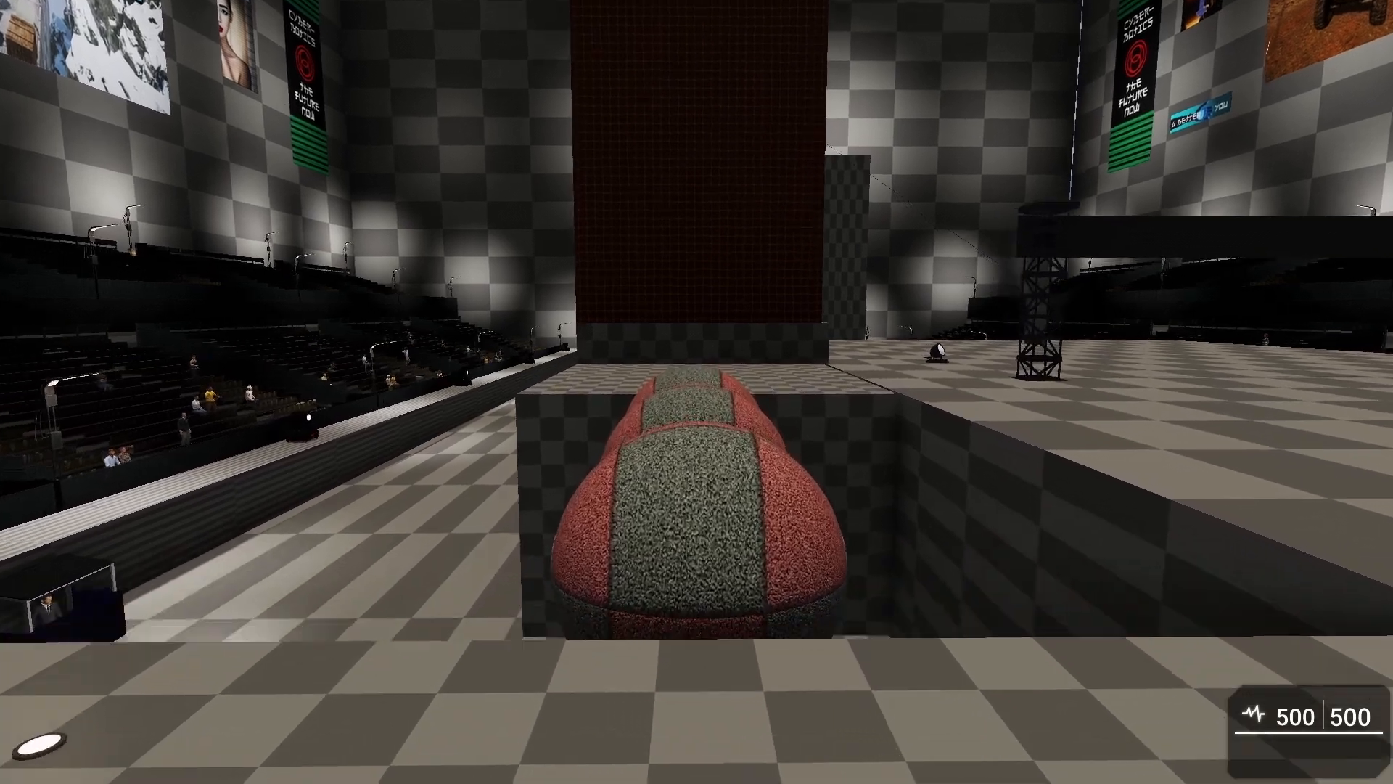
{"action": "key", "text": "space"}
{"action": "key", "text": "w"}
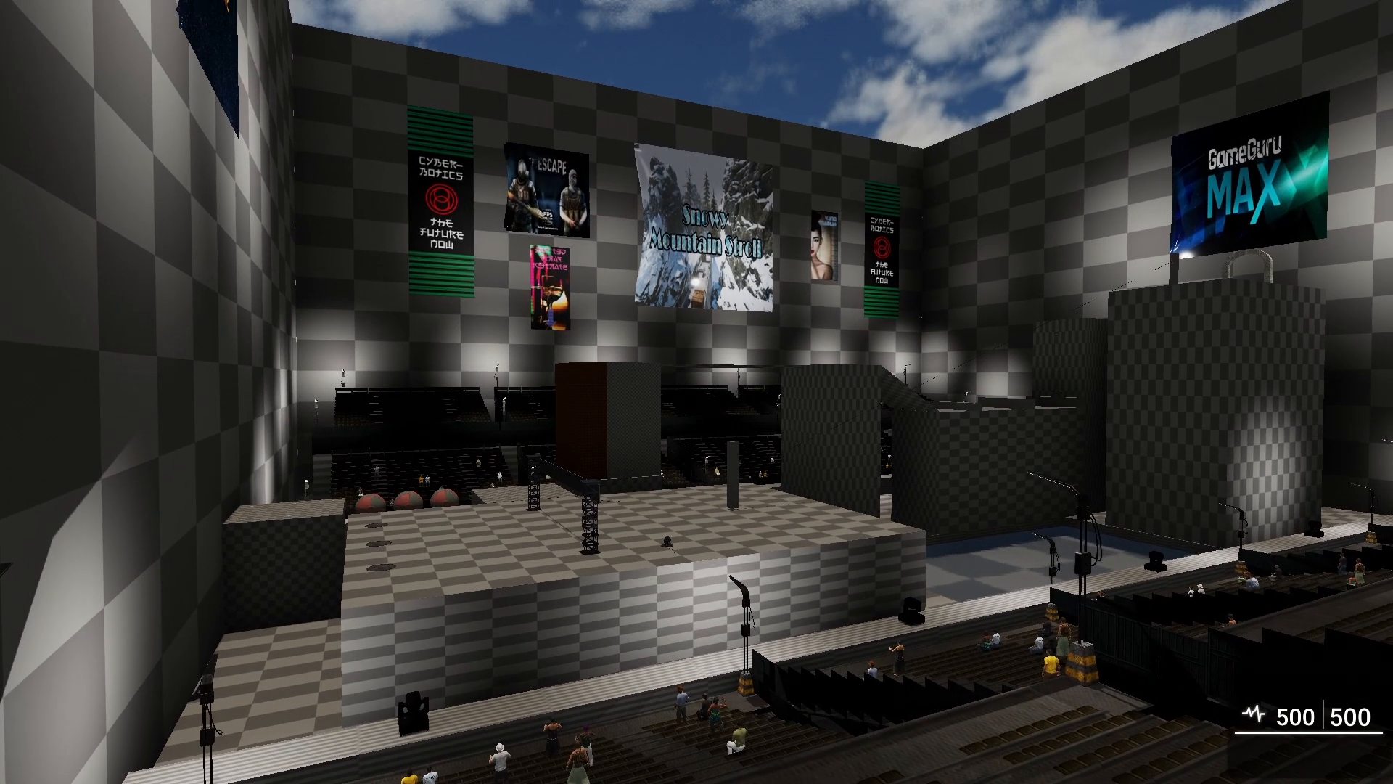
{"action": "key", "text": "Escape"}
Step: Fly the editor camera to the three spheres, select the trigger zone there and expand its Behavior settings
{"action": "key", "text": "w"}
{"action": "right_click_drag", "start_coordinate": [698, 424], "coordinate": [722, 457]}
{"action": "key", "text": "w"}
{"action": "key", "text": "w"}
{"action": "key", "text": "a"}
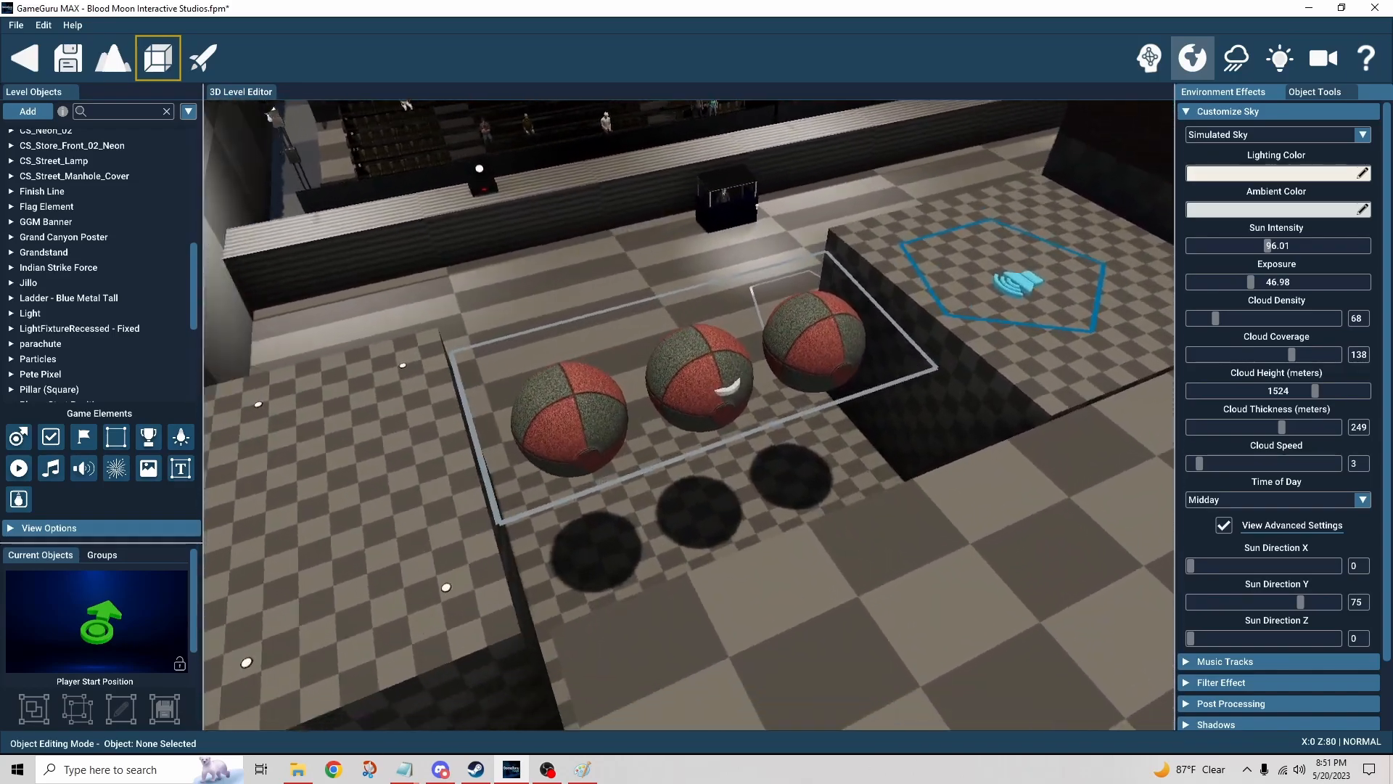
{"action": "key", "text": "a"}
{"action": "mouse_move", "coordinate": [653, 428]}
{"action": "right_mouse_down"}
{"action": "mouse_move", "coordinate": [691, 437]}
{"action": "mouse_move", "coordinate": [687, 425]}
{"action": "mouse_move", "coordinate": [638, 450]}
{"action": "right_mouse_up"}
{"action": "key", "text": "w"}
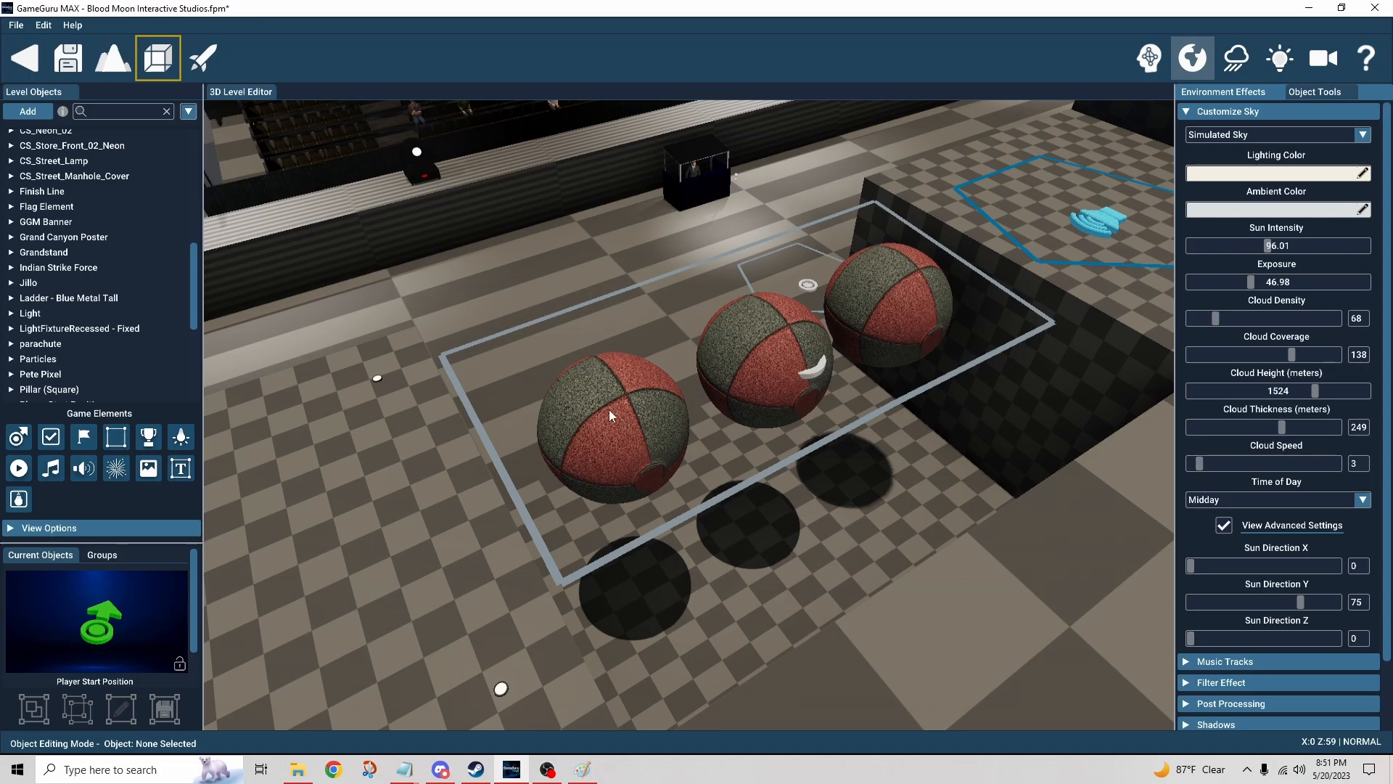
{"action": "left_click", "coordinate": [824, 374]}
{"action": "key", "text": "w"}
{"action": "right_click_drag", "start_coordinate": [859, 476], "coordinate": [912, 462]}
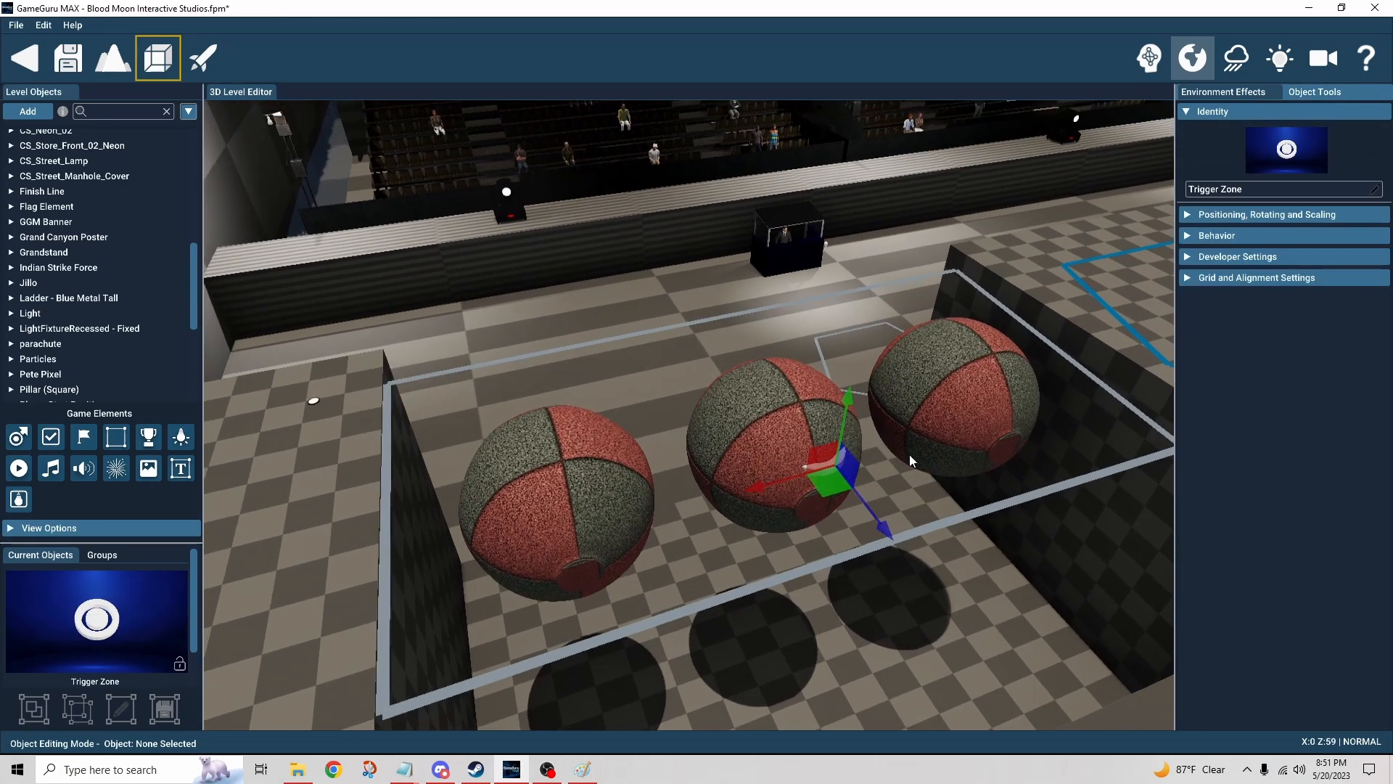
{"action": "left_click", "coordinate": [1187, 236]}
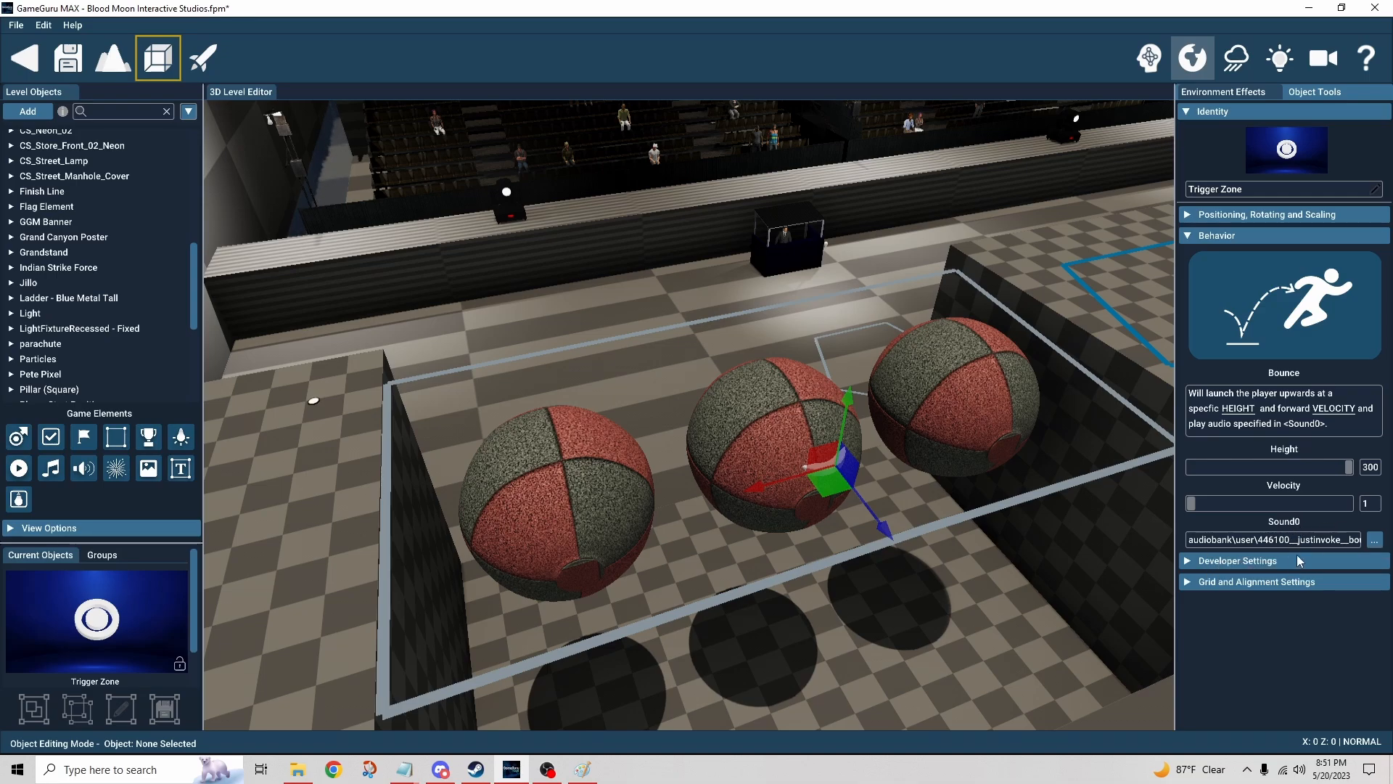
Step: Fly the camera over to the tall wall and select the climber element on it
{"action": "right_click_drag", "start_coordinate": [885, 450], "coordinate": [912, 622]}
{"action": "key", "text": "w"}
{"action": "key", "text": "w"}
{"action": "key", "text": "s"}
{"action": "key", "text": "w"}
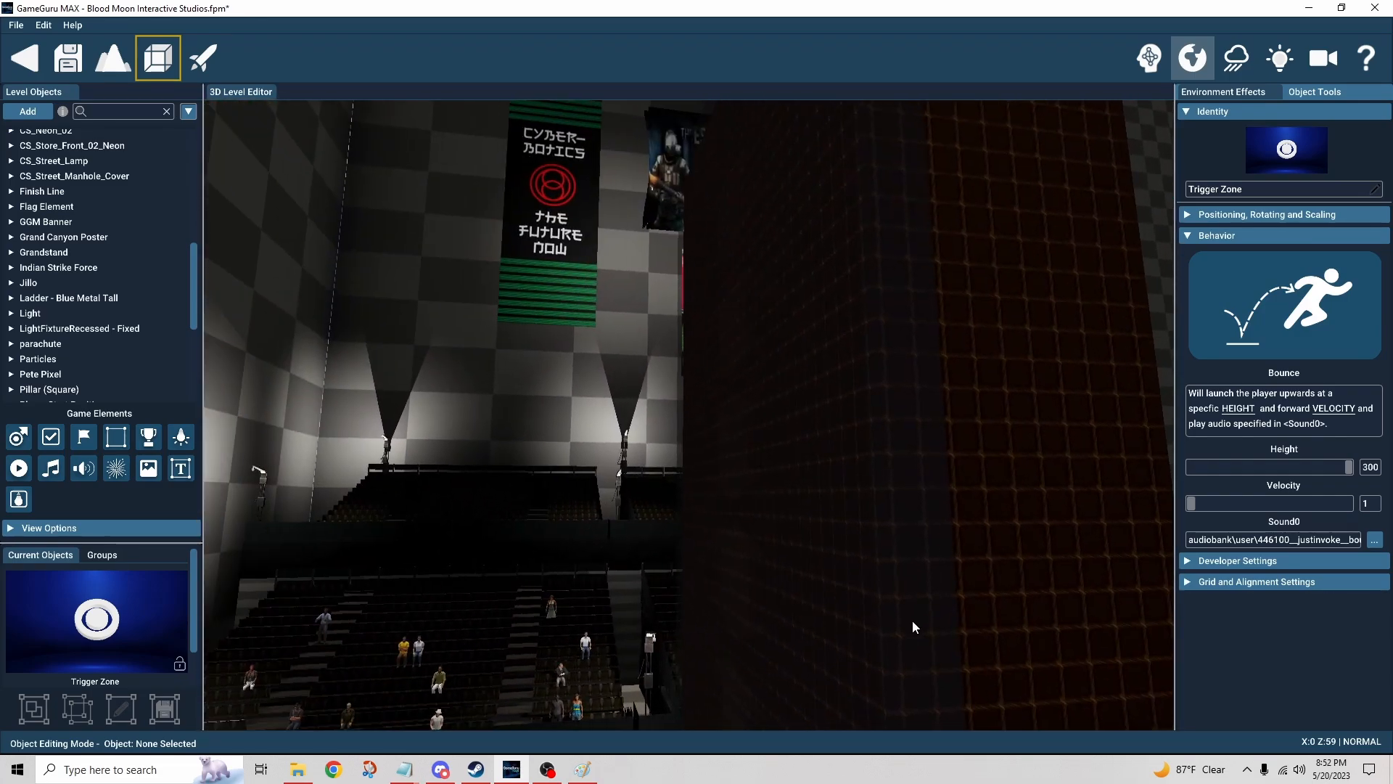
{"action": "left_click", "coordinate": [905, 569]}
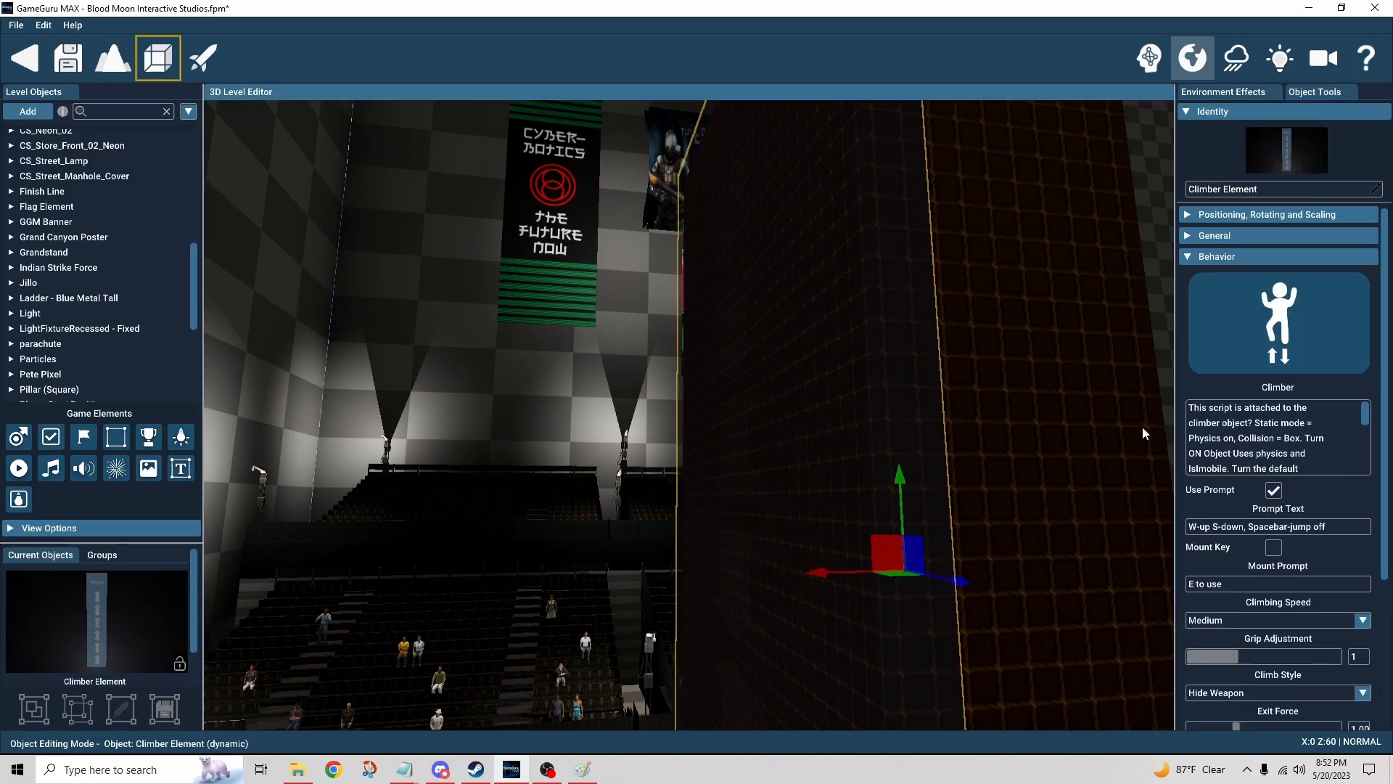
{"action": "key", "text": "d"}
{"action": "right_click_drag", "start_coordinate": [993, 488], "coordinate": [932, 571]}
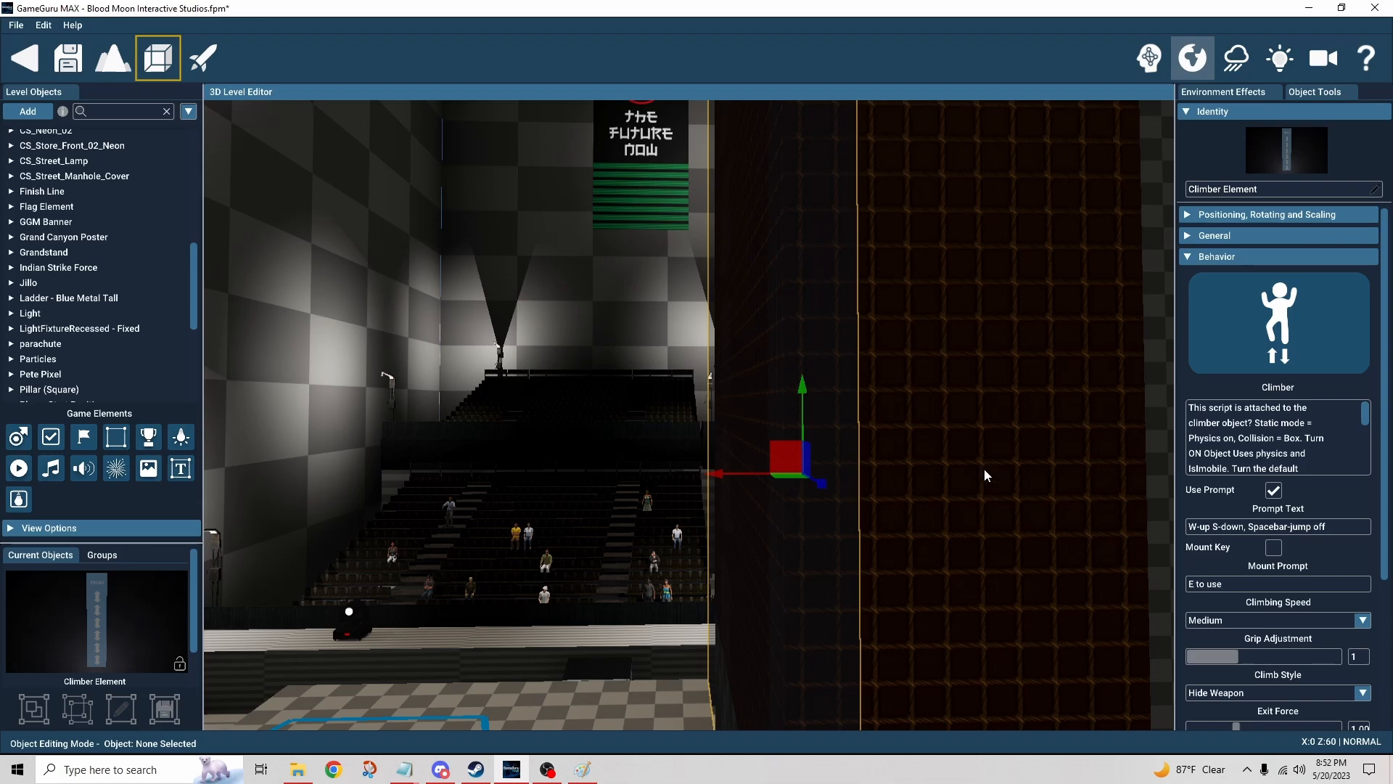
Step: Search the object library for climb, then close the library
{"action": "left_click", "coordinate": [29, 114]}
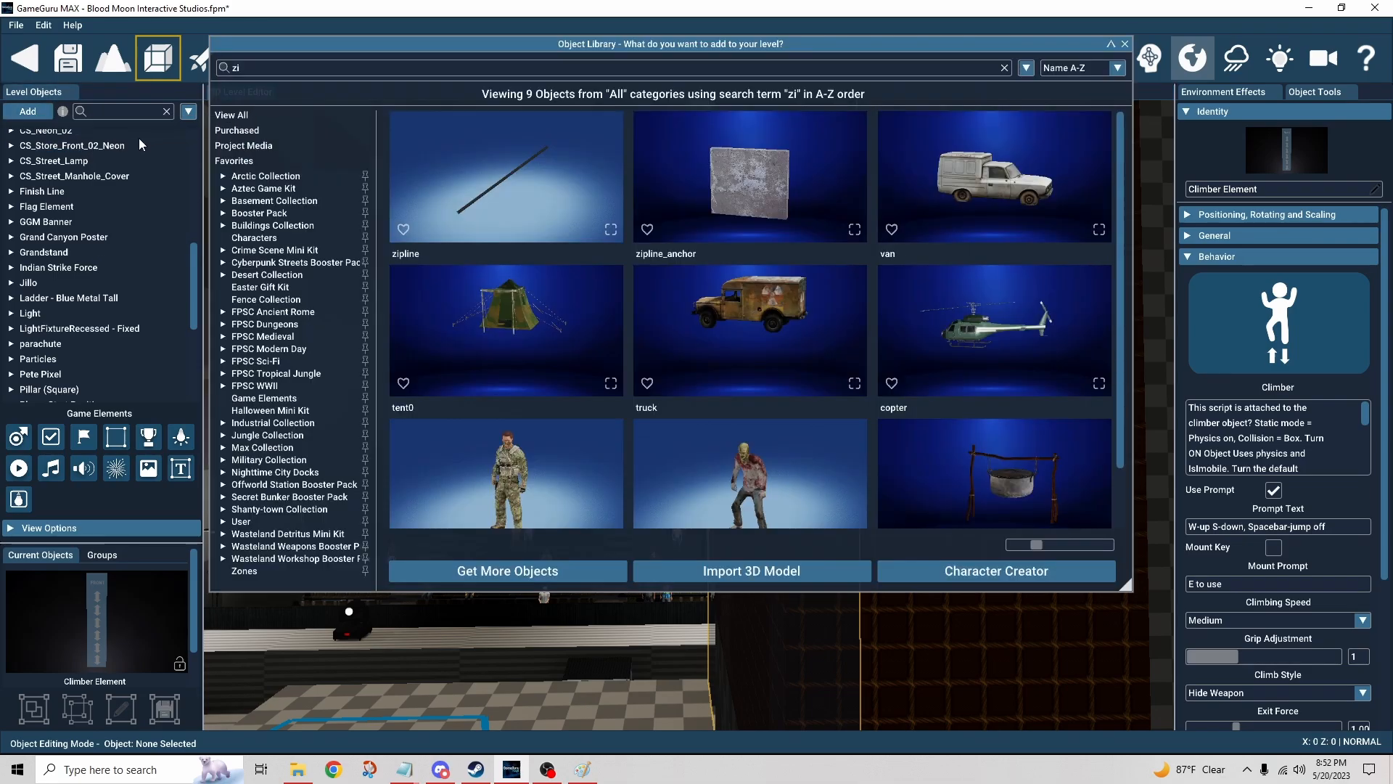
{"action": "left_click", "coordinate": [297, 66]}
{"action": "key", "text": "BackSpace"}
{"action": "key", "text": "BackSpace"}
{"action": "type", "text": "climb"}
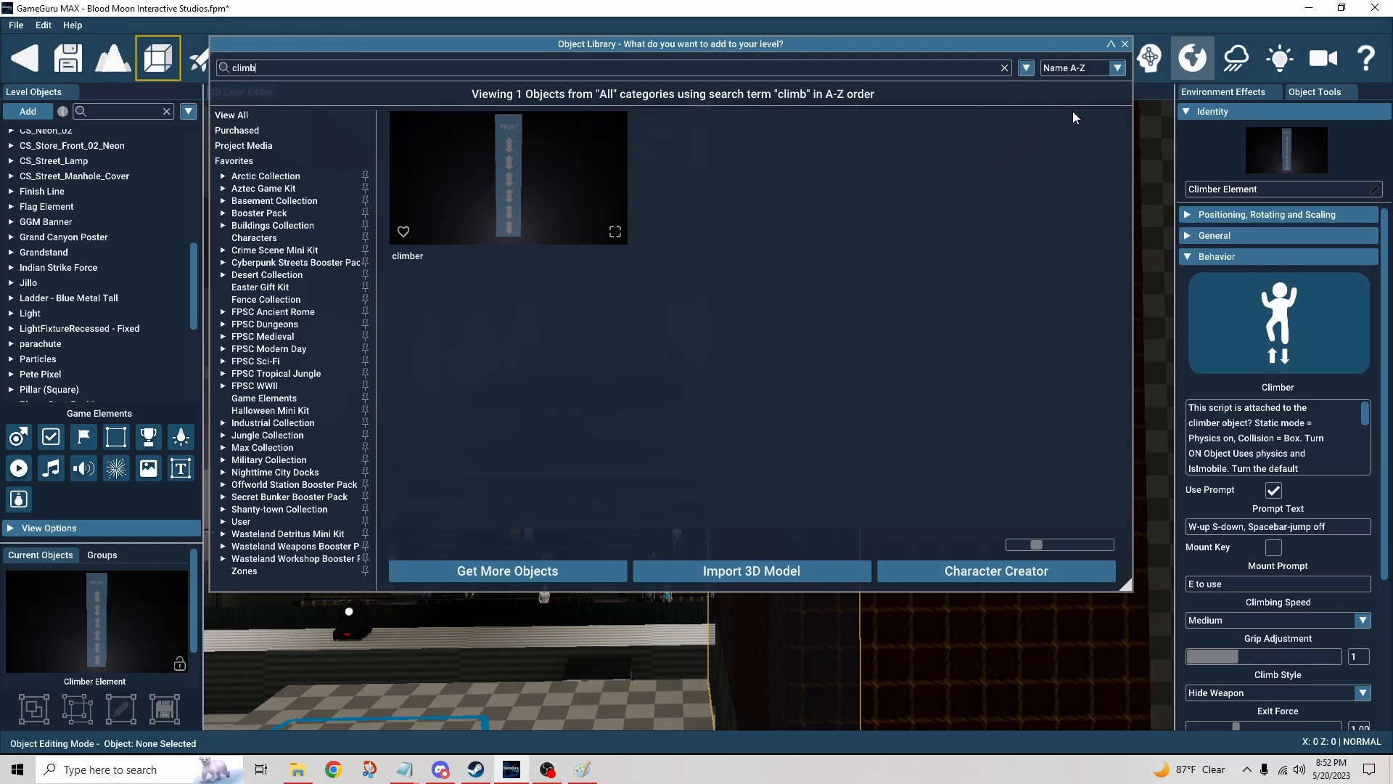
{"action": "left_click", "coordinate": [1125, 43]}
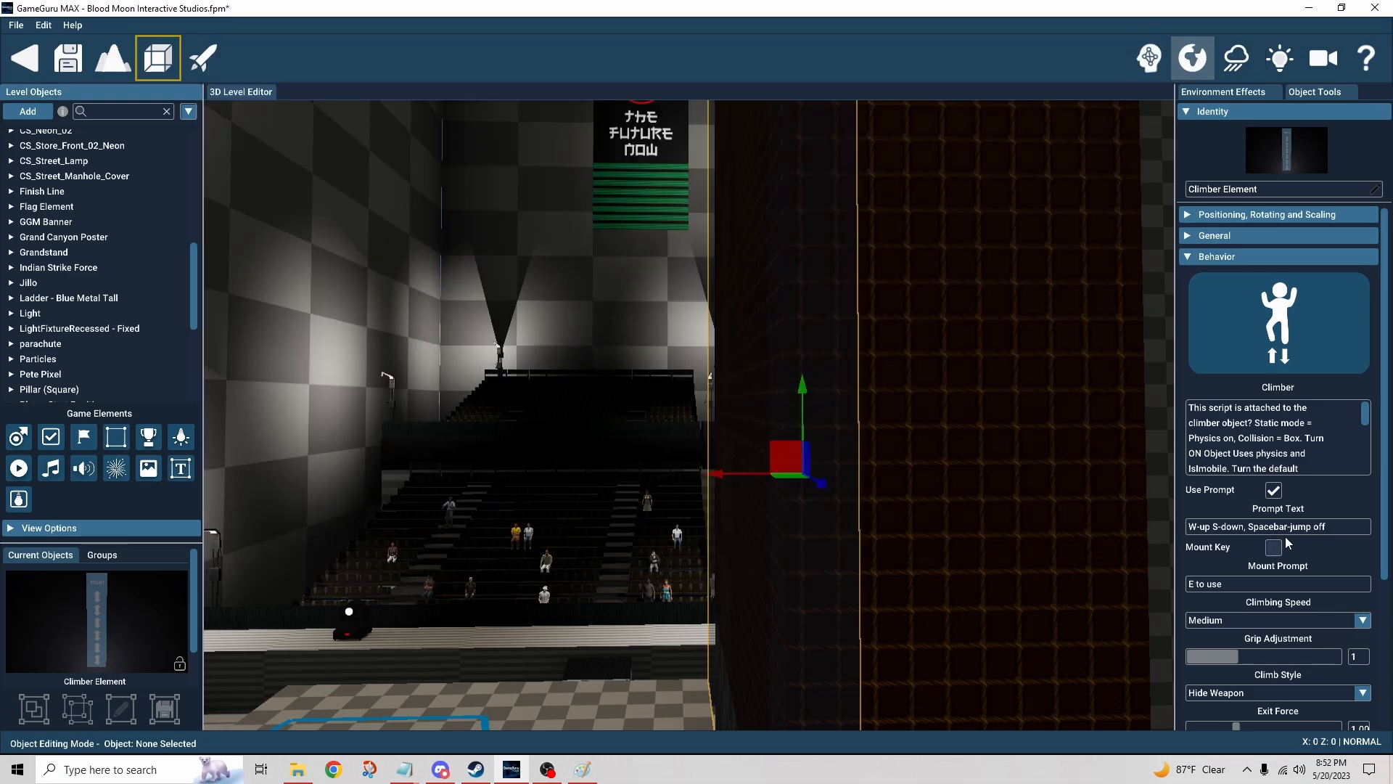
Step: Review the climber's Climbing Speed and Climb Style options without changing them
{"action": "scroll", "coordinate": [1369, 495], "scroll_direction": "down", "scroll_amount": 2}
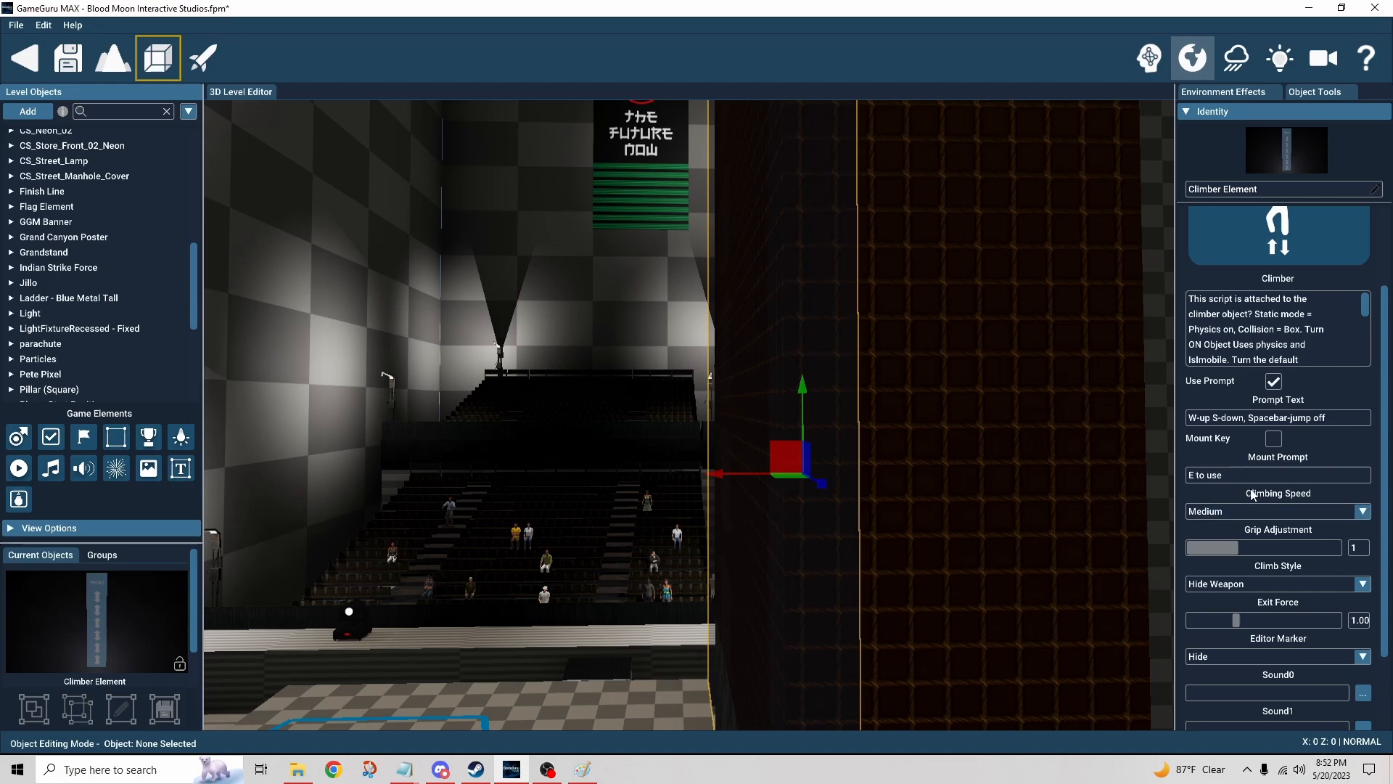
{"action": "scroll", "coordinate": [1377, 485], "scroll_direction": "down", "scroll_amount": 2}
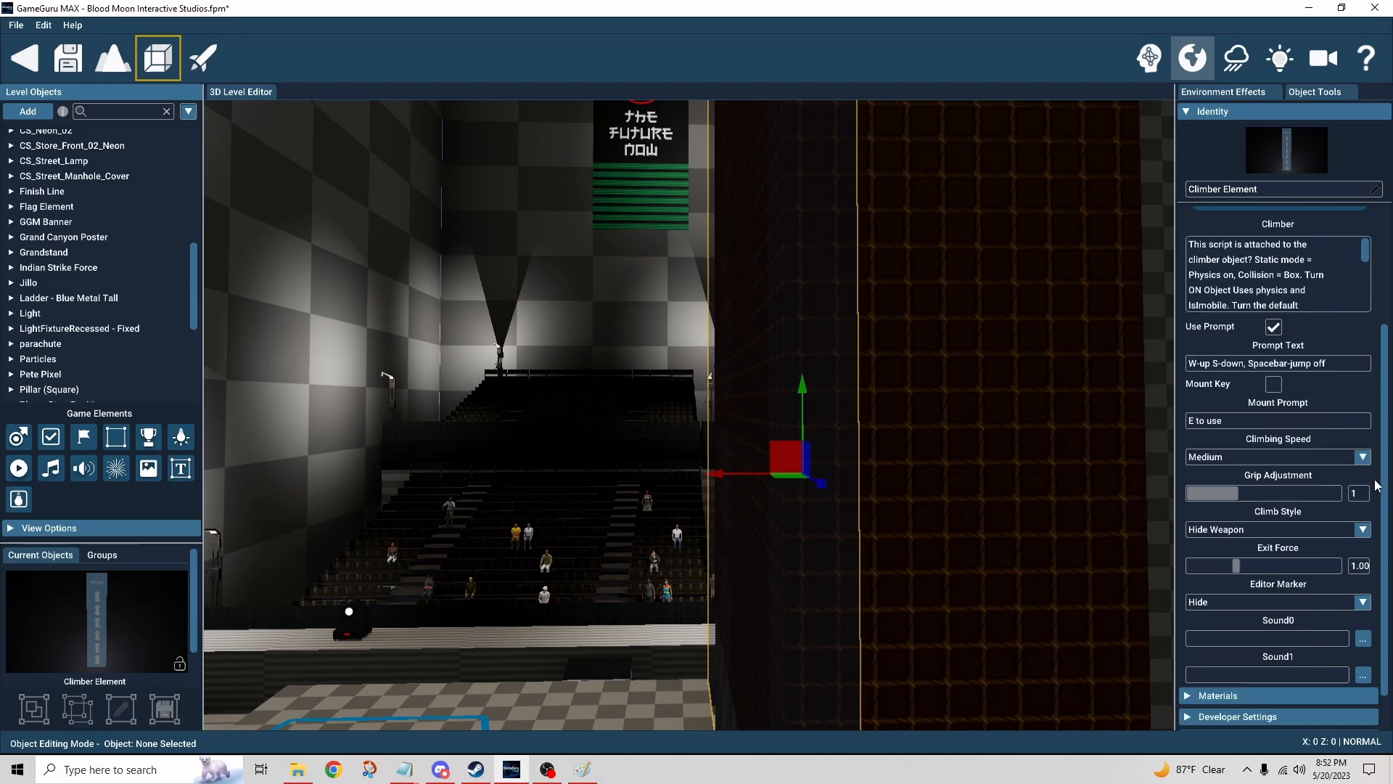
{"action": "left_click", "coordinate": [1354, 460]}
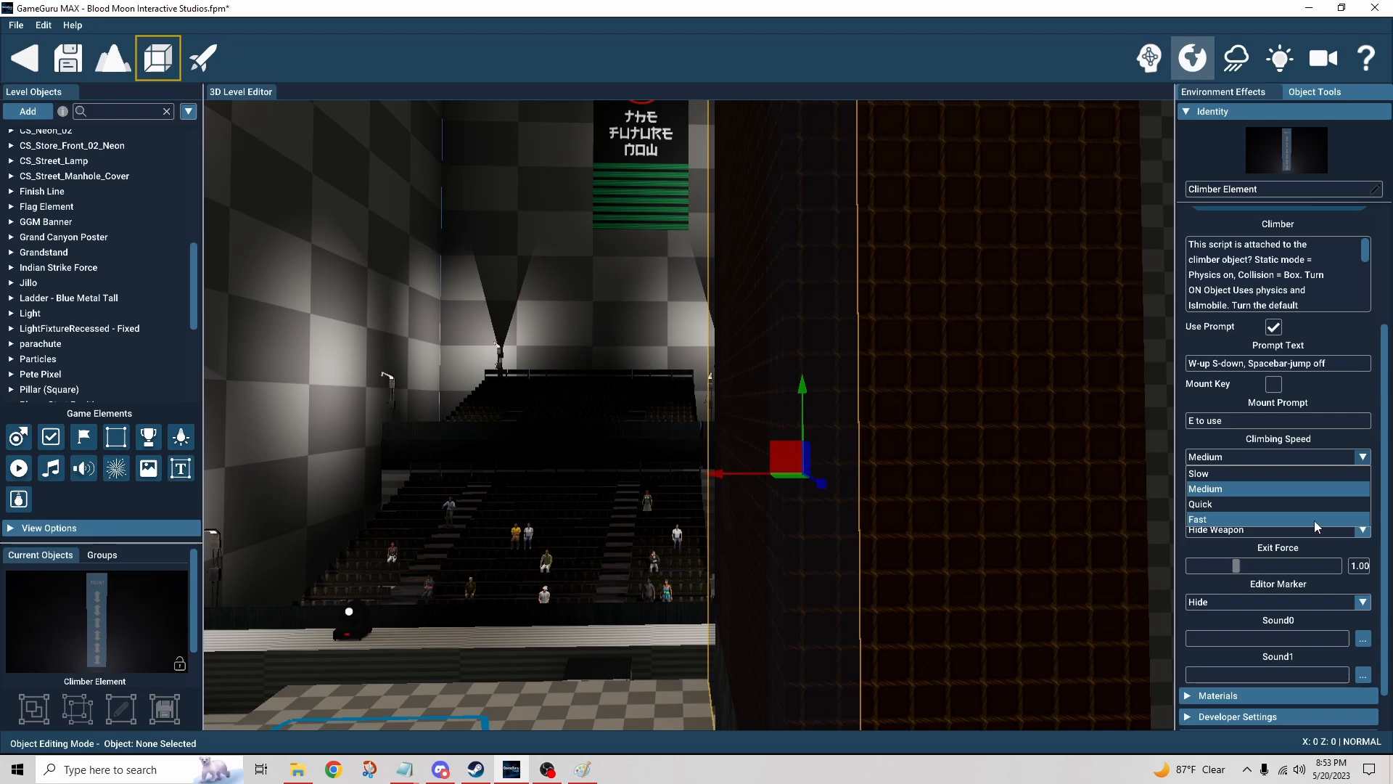
{"action": "left_click", "coordinate": [1367, 445]}
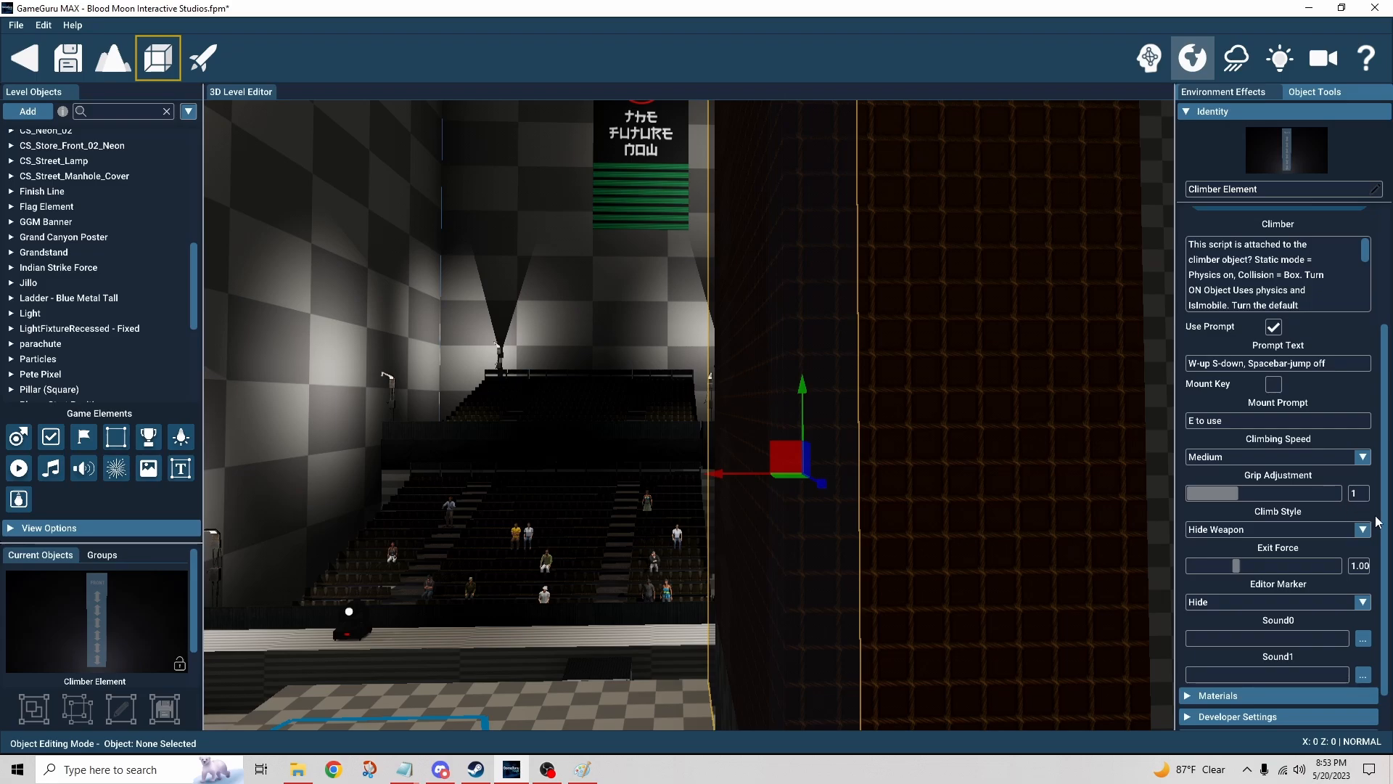
{"action": "scroll", "coordinate": [1344, 507], "scroll_direction": "down", "scroll_amount": 1}
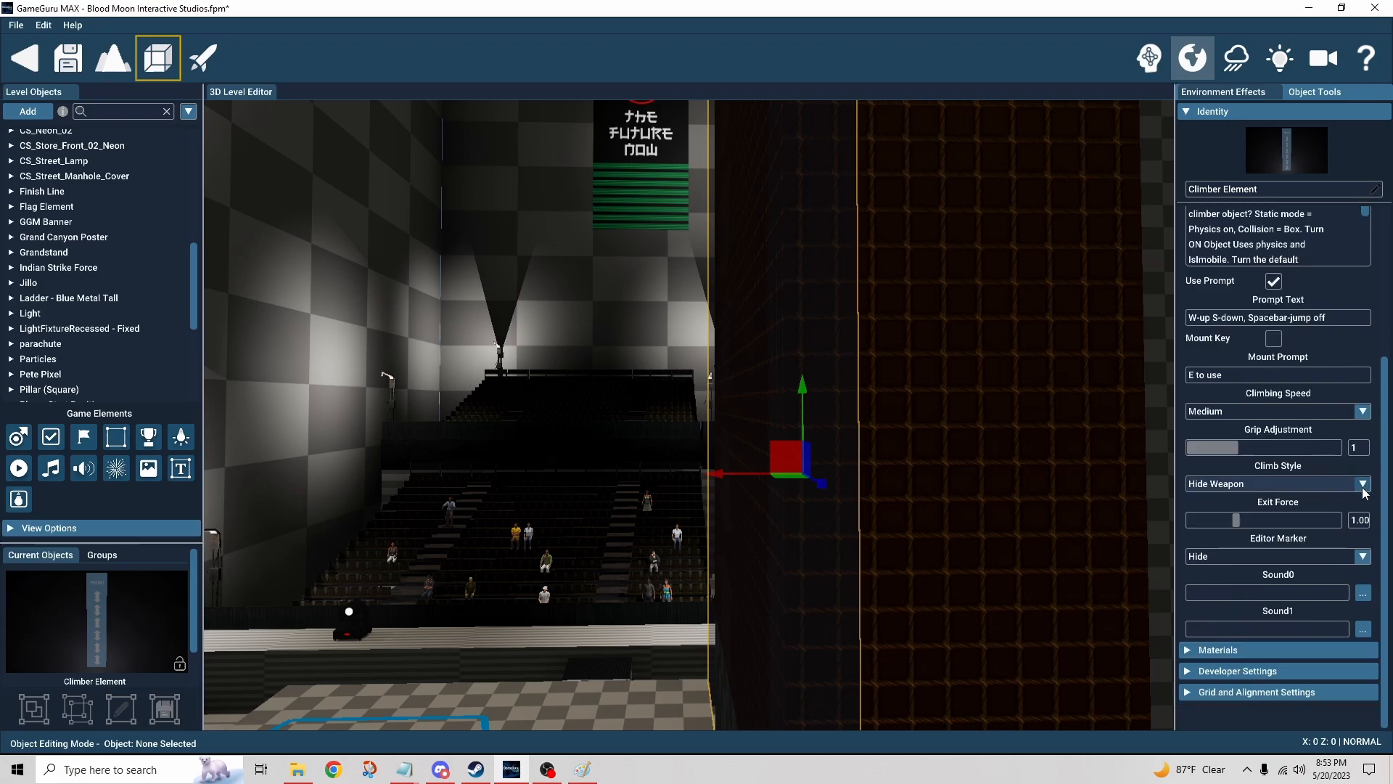
{"action": "left_click", "coordinate": [1363, 485]}
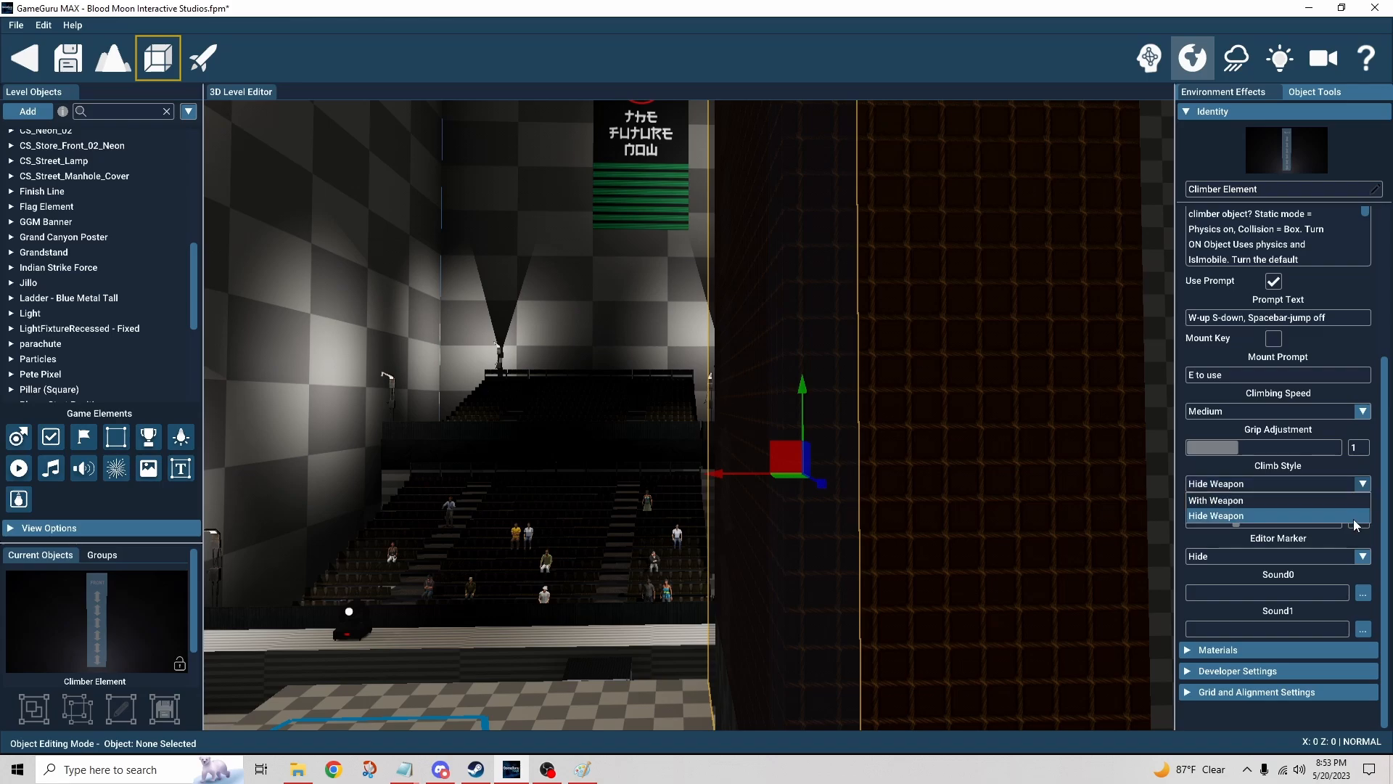
{"action": "left_click", "coordinate": [1374, 481]}
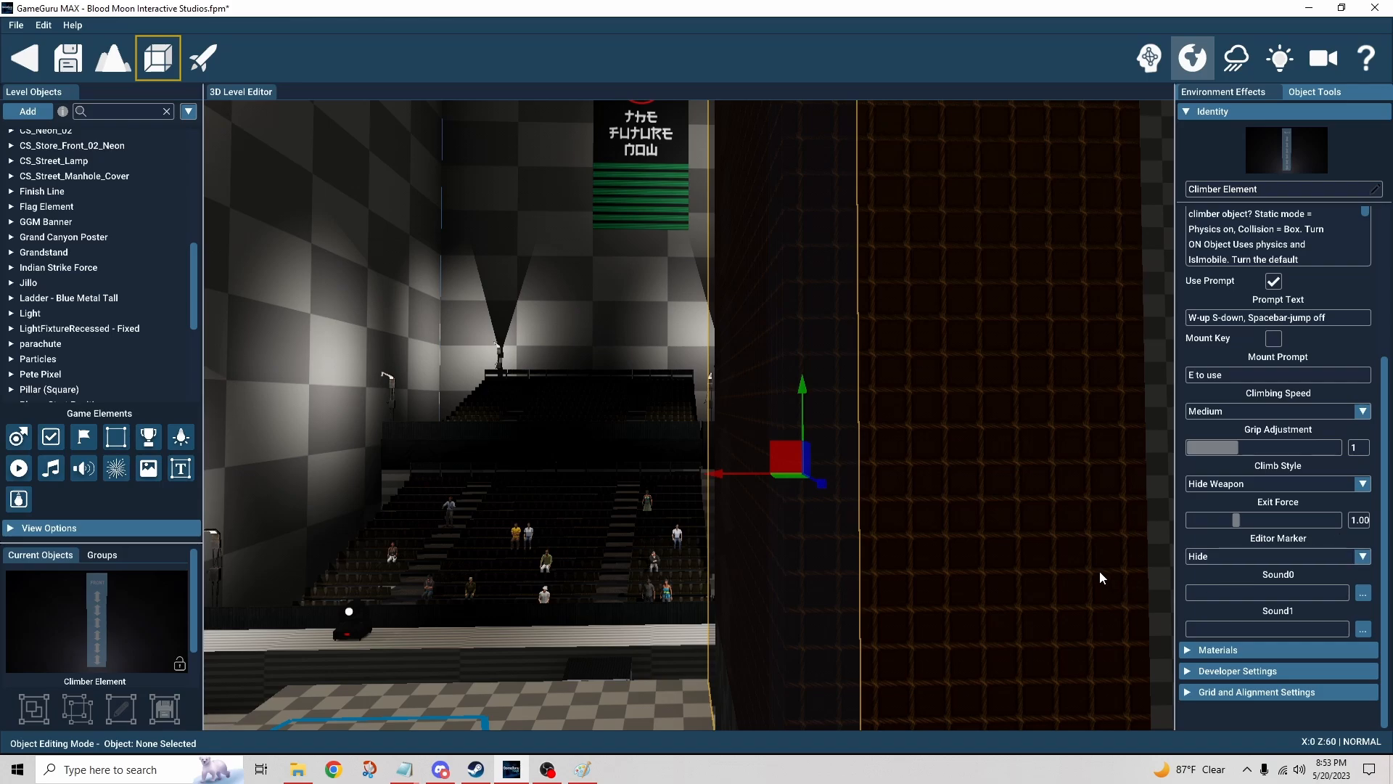
Step: Fly around the climbing wall and select the climber element at the wall's upper edge
{"action": "mouse_move", "coordinate": [899, 572]}
{"action": "right_mouse_down"}
{"action": "mouse_move", "coordinate": [896, 327]}
{"action": "mouse_move", "coordinate": [881, 335]}
{"action": "mouse_move", "coordinate": [882, 319]}
{"action": "mouse_move", "coordinate": [885, 530]}
{"action": "mouse_move", "coordinate": [856, 581]}
{"action": "mouse_move", "coordinate": [903, 563]}
{"action": "right_mouse_up"}
{"action": "key", "text": "w"}
{"action": "key", "text": "a"}
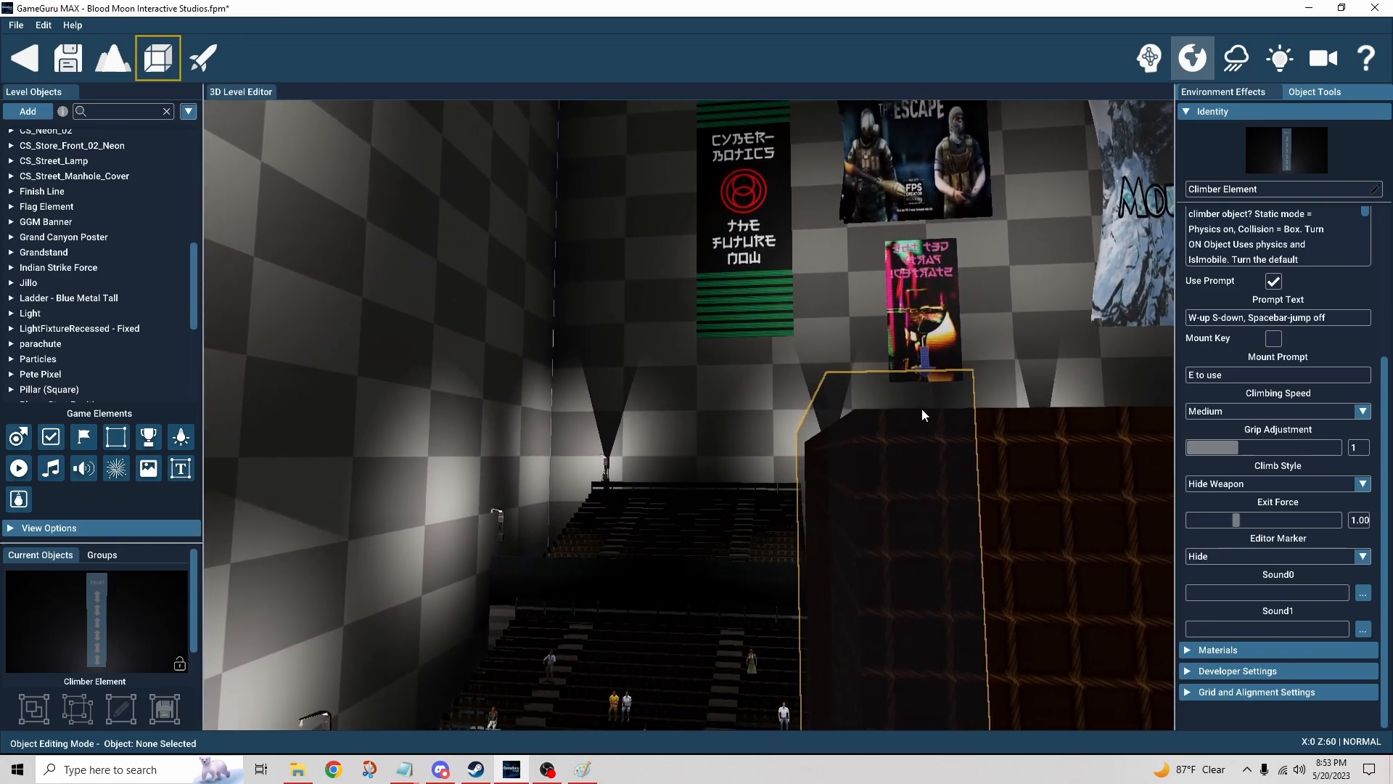
{"action": "right_click_drag", "start_coordinate": [947, 382], "coordinate": [884, 447]}
{"action": "key", "text": "d"}
{"action": "key", "text": "a"}
{"action": "key", "text": "s"}
{"action": "key", "text": "d"}
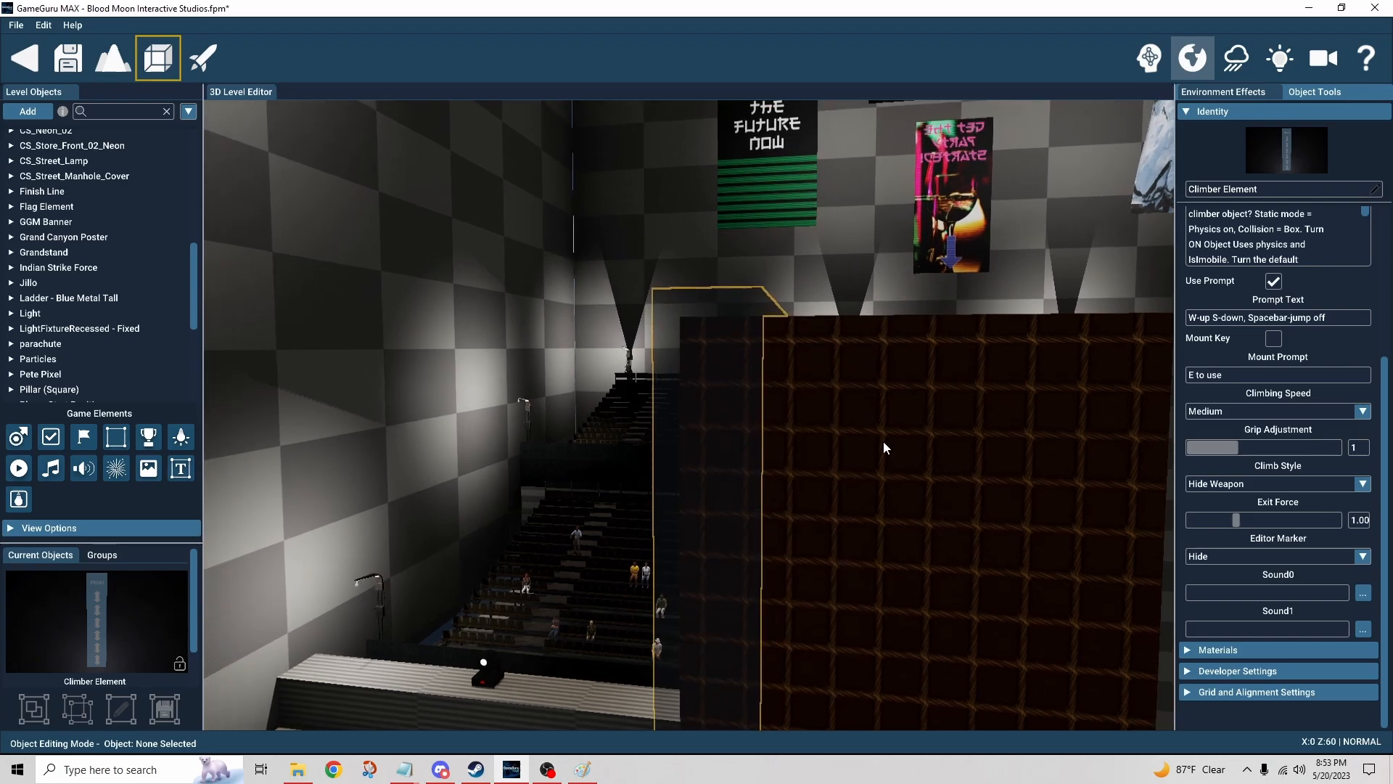
{"action": "left_click", "coordinate": [663, 329]}
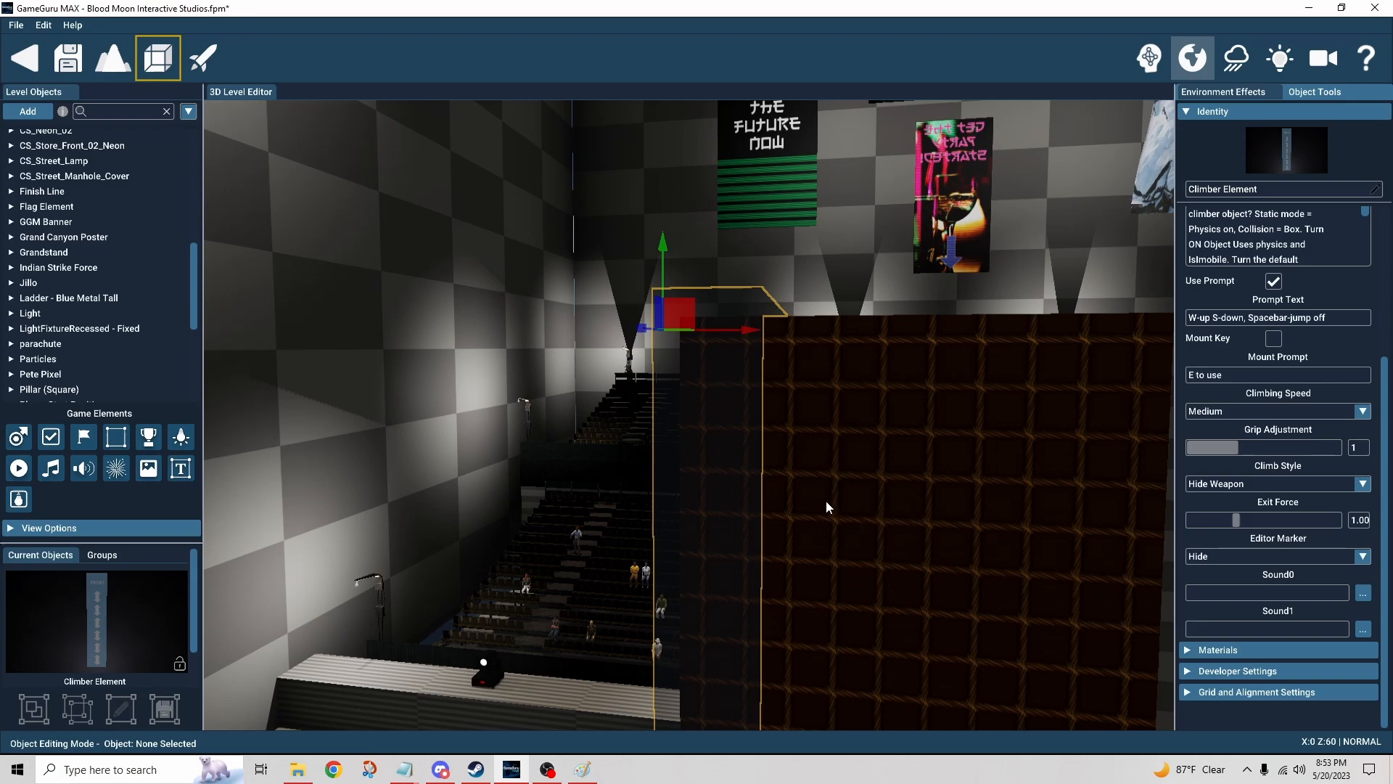
{"action": "mouse_move", "coordinate": [851, 517]}
{"action": "right_mouse_down"}
{"action": "mouse_move", "coordinate": [921, 588]}
{"action": "mouse_move", "coordinate": [896, 501]}
{"action": "mouse_move", "coordinate": [854, 529]}
{"action": "right_mouse_up"}
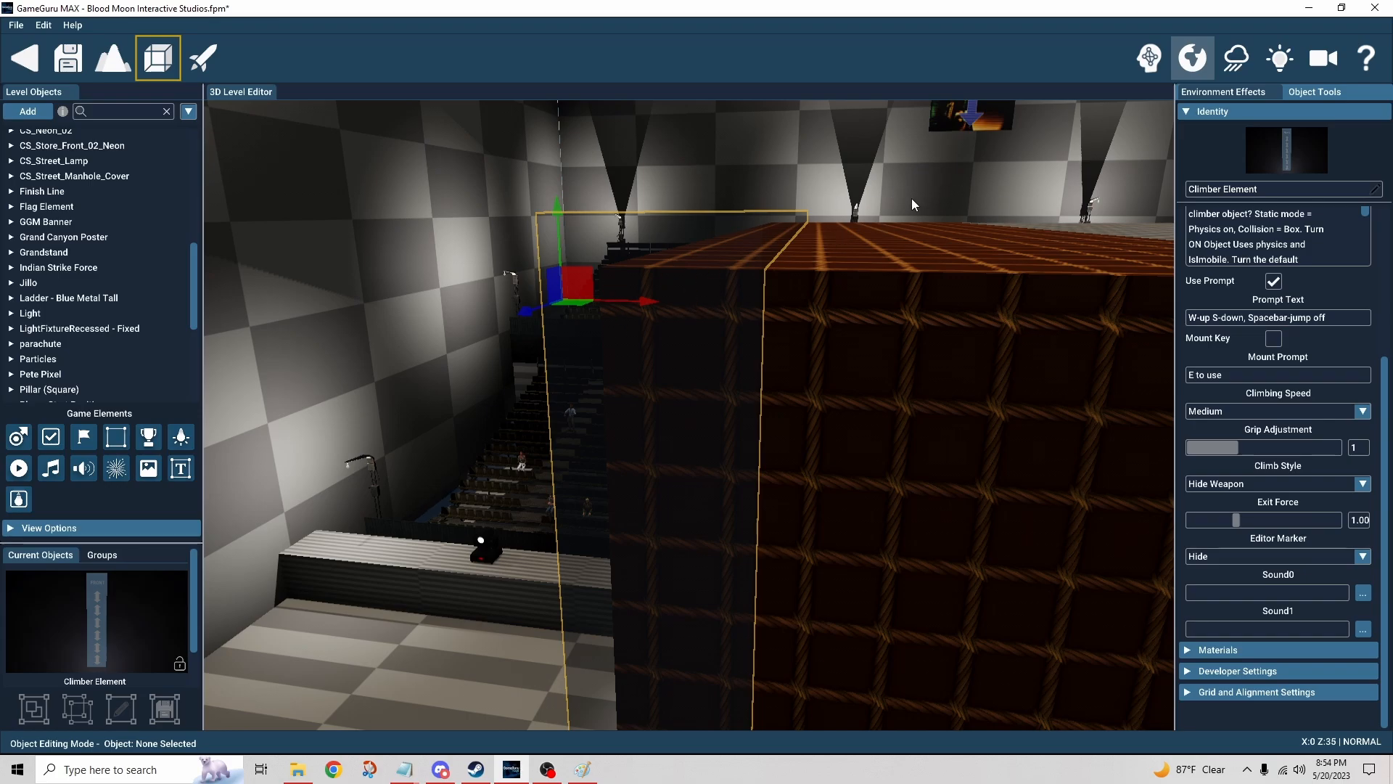
Step: Orbit the camera along the top of the climbing wall to examine where the climber element sits
{"action": "right_click_drag", "start_coordinate": [911, 198], "coordinate": [859, 282]}
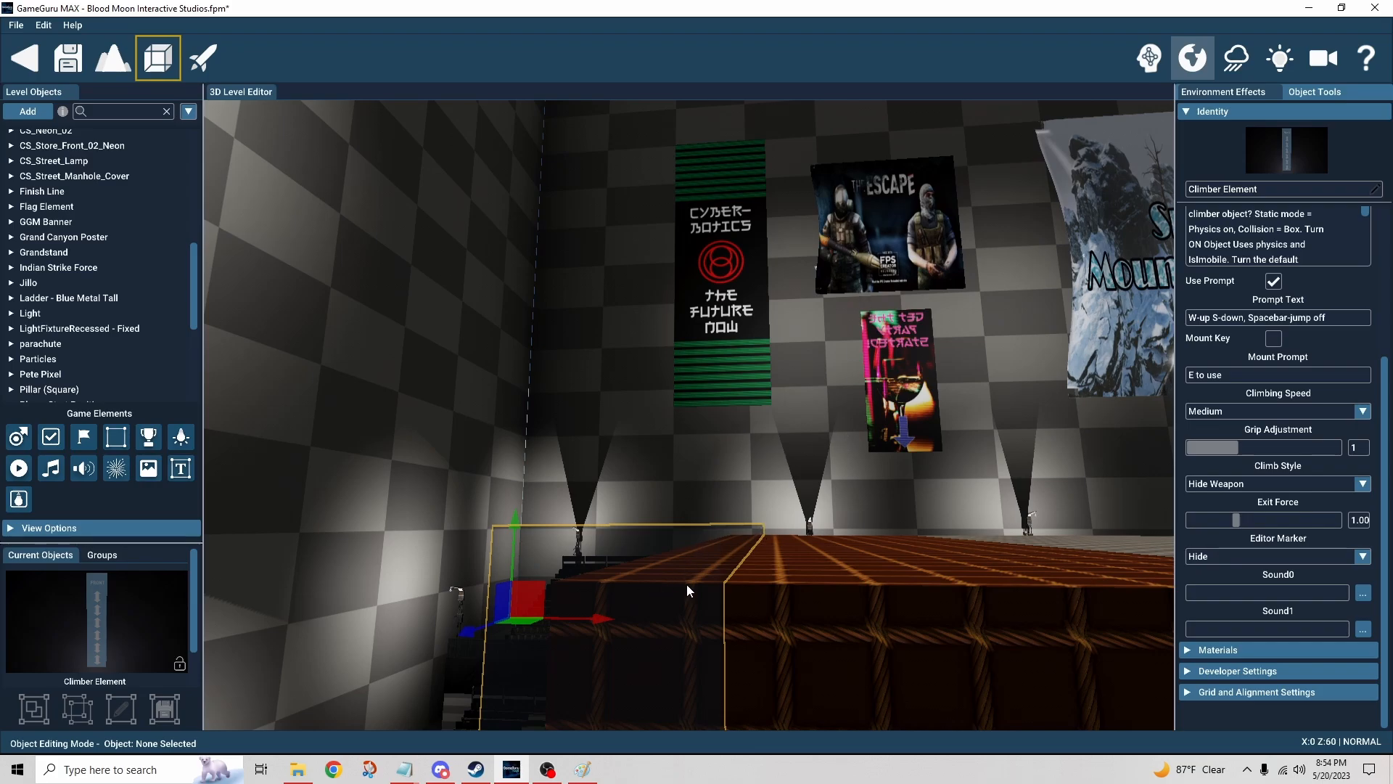
{"action": "right_click_drag", "start_coordinate": [769, 562], "coordinate": [829, 551]}
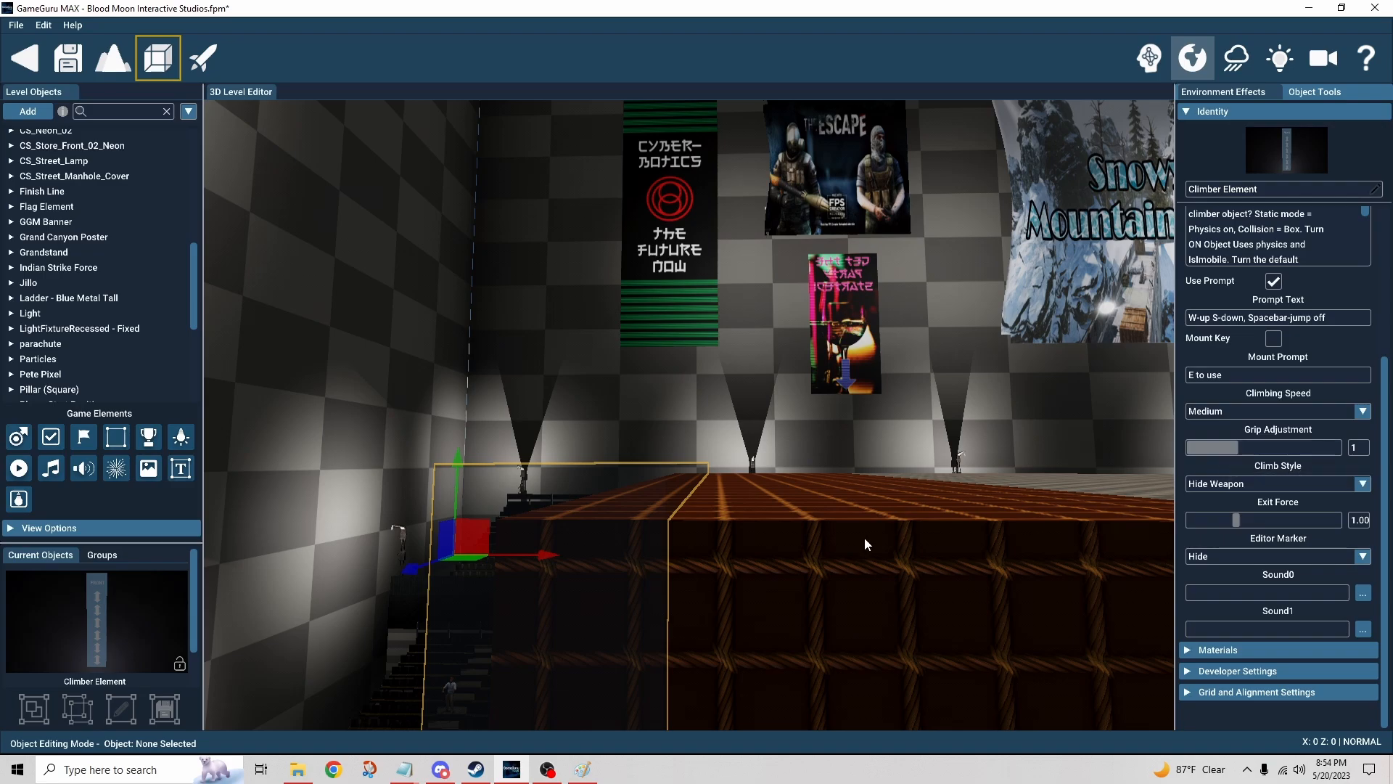
{"action": "right_click_drag", "start_coordinate": [703, 532], "coordinate": [770, 586]}
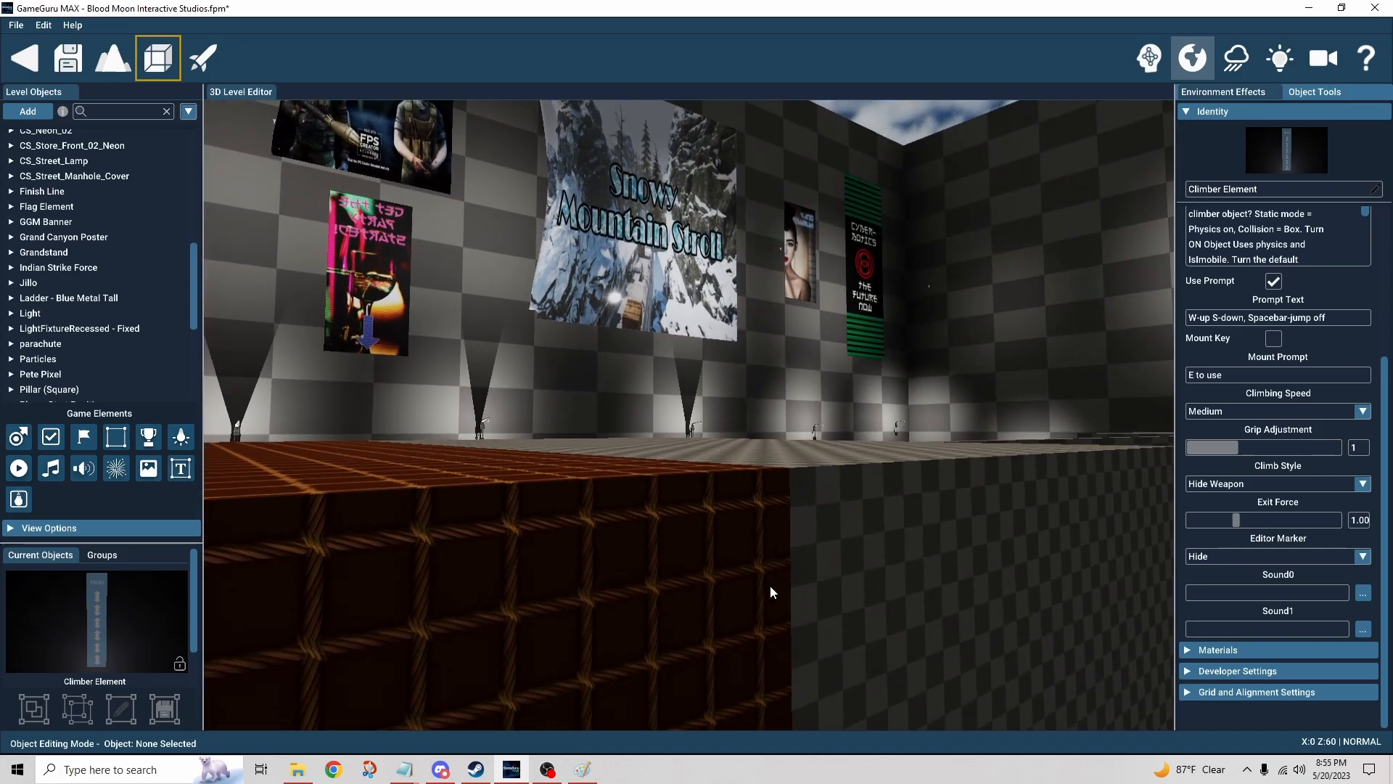
{"action": "right_click_drag", "start_coordinate": [588, 606], "coordinate": [586, 607]}
{"action": "key", "text": "s"}
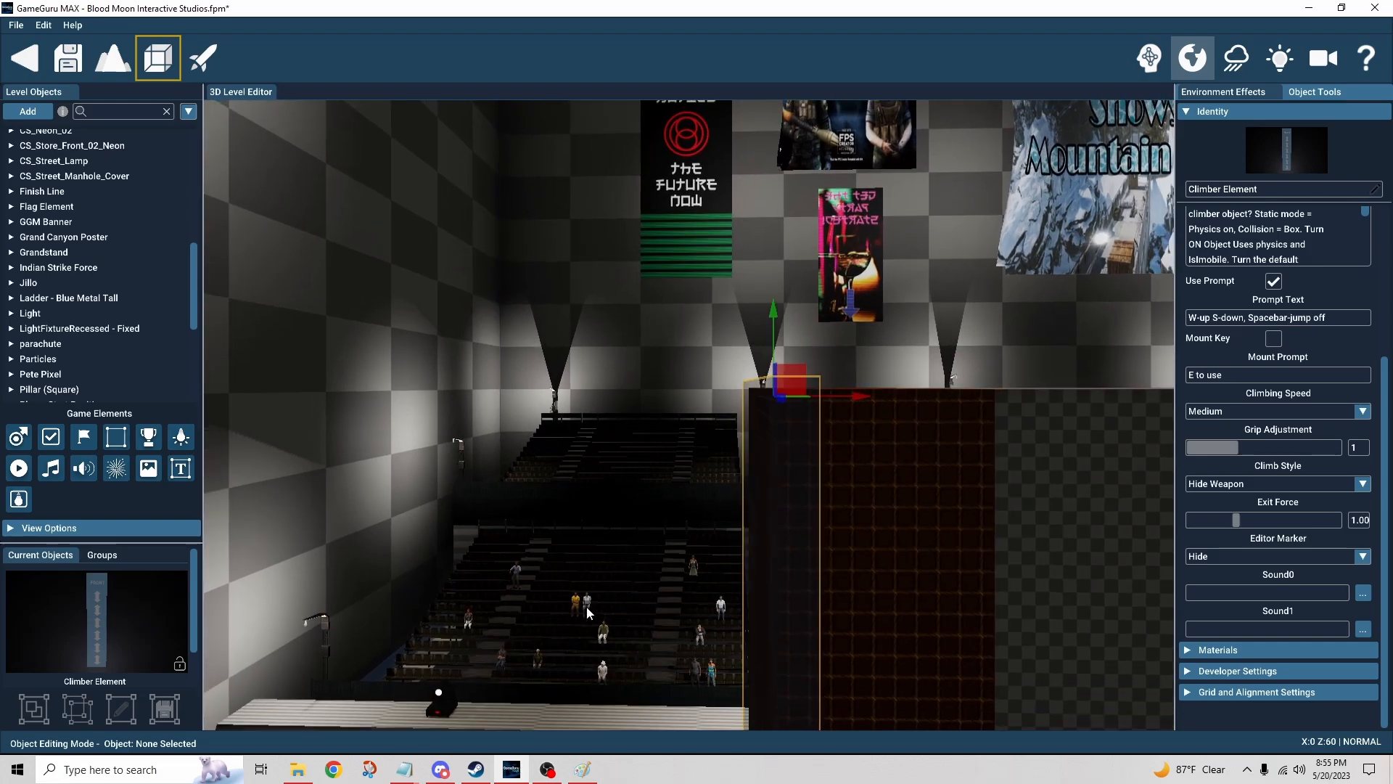
{"action": "key", "text": "d"}
{"action": "key", "text": "w"}
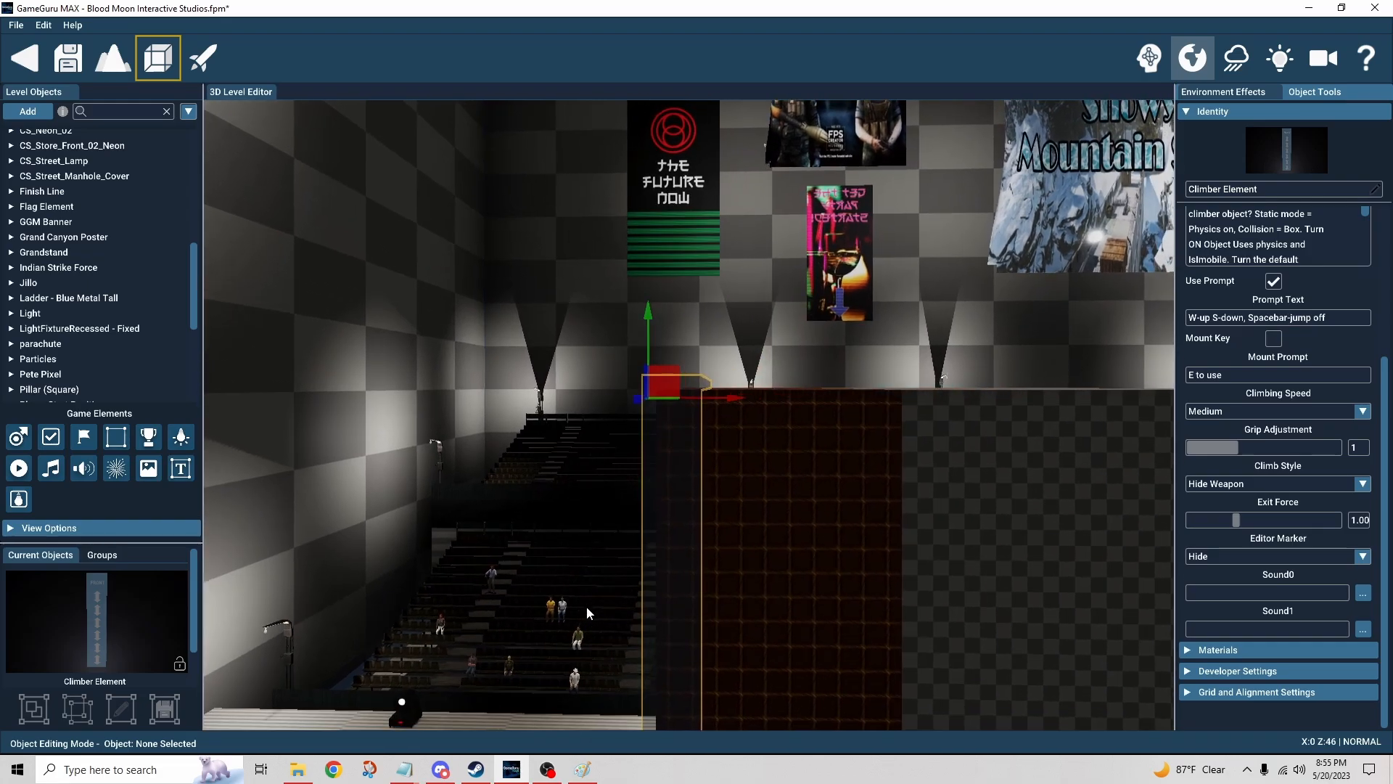
{"action": "right_click_drag", "start_coordinate": [586, 607], "coordinate": [778, 608]}
Step: Select the conveyor element on the ledge, search the object library for convey, and close the library
{"action": "left_click", "coordinate": [659, 537]}
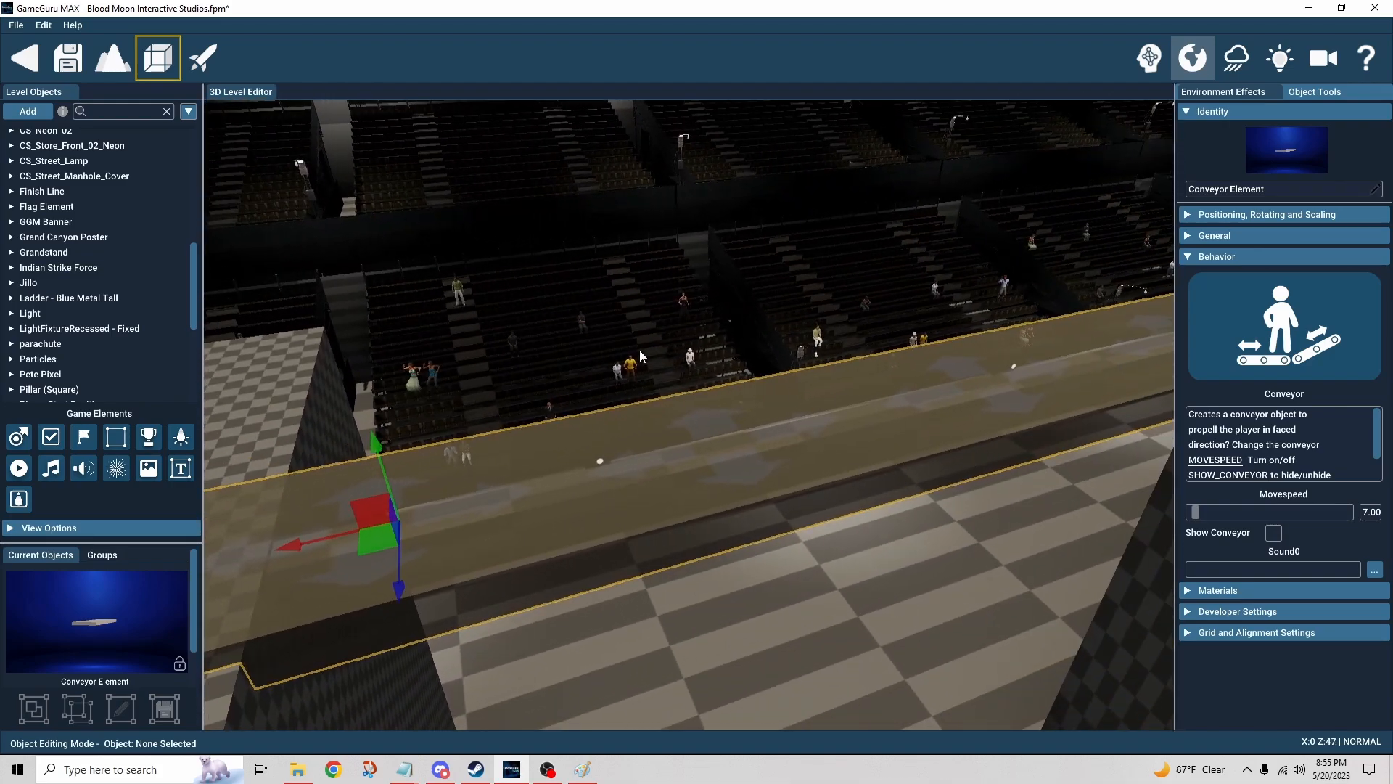
{"action": "left_click", "coordinate": [40, 116]}
{"action": "left_click", "coordinate": [359, 68]}
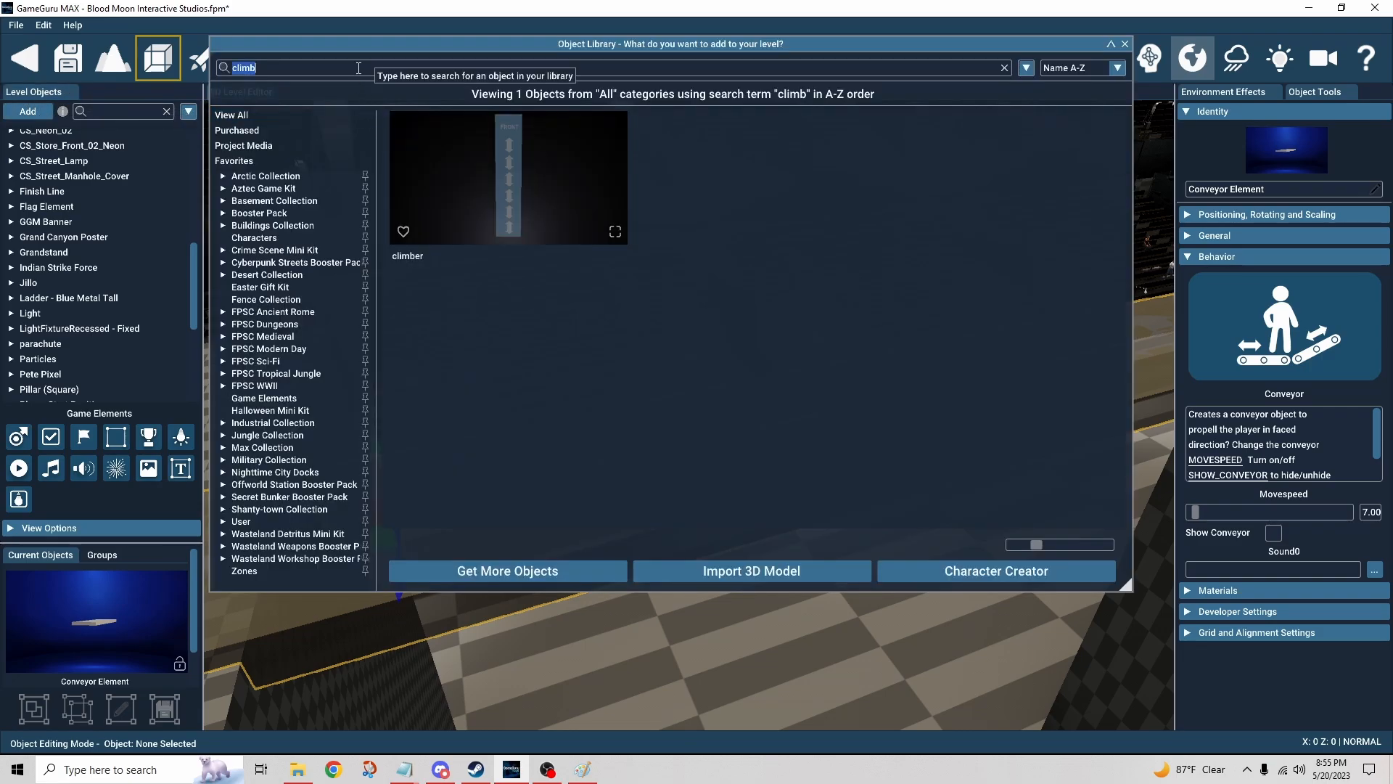
{"action": "type", "text": "convey"}
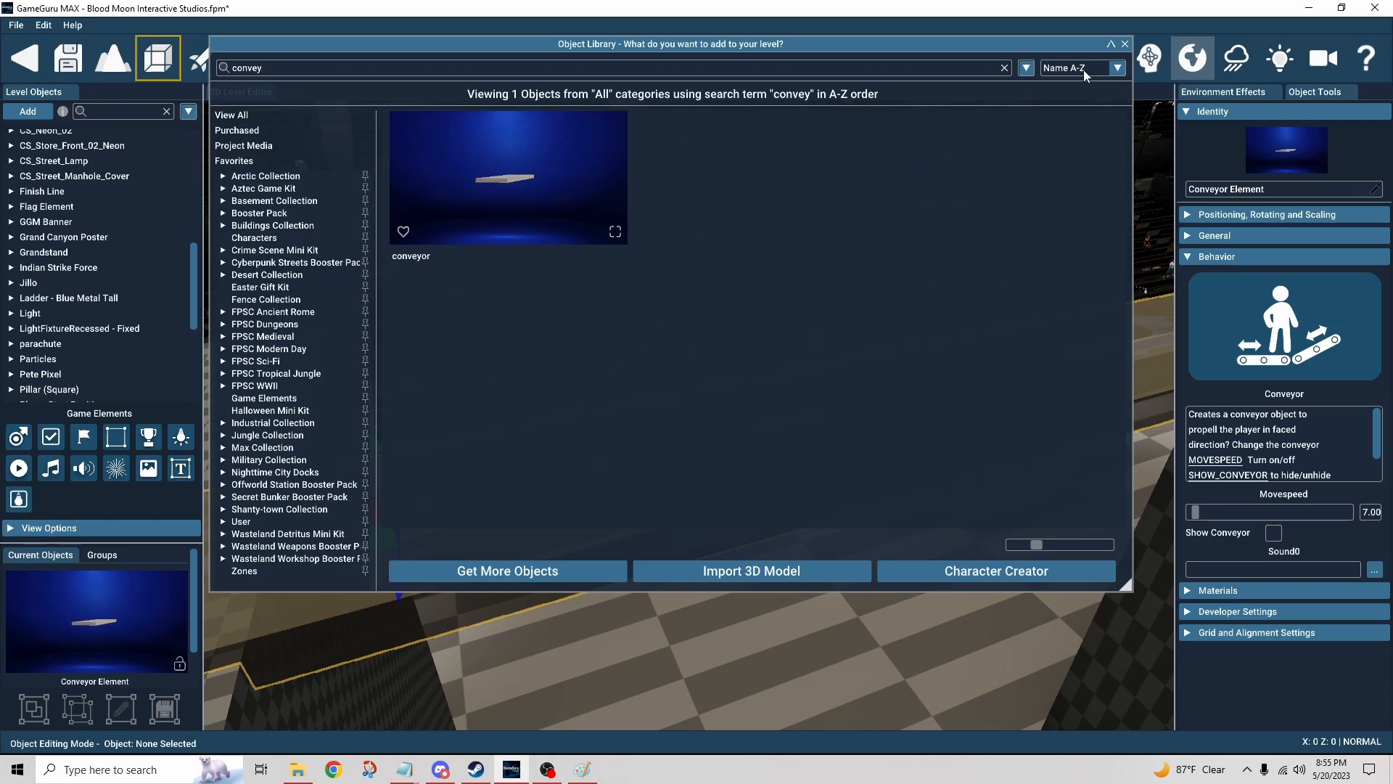
{"action": "left_click", "coordinate": [1124, 43]}
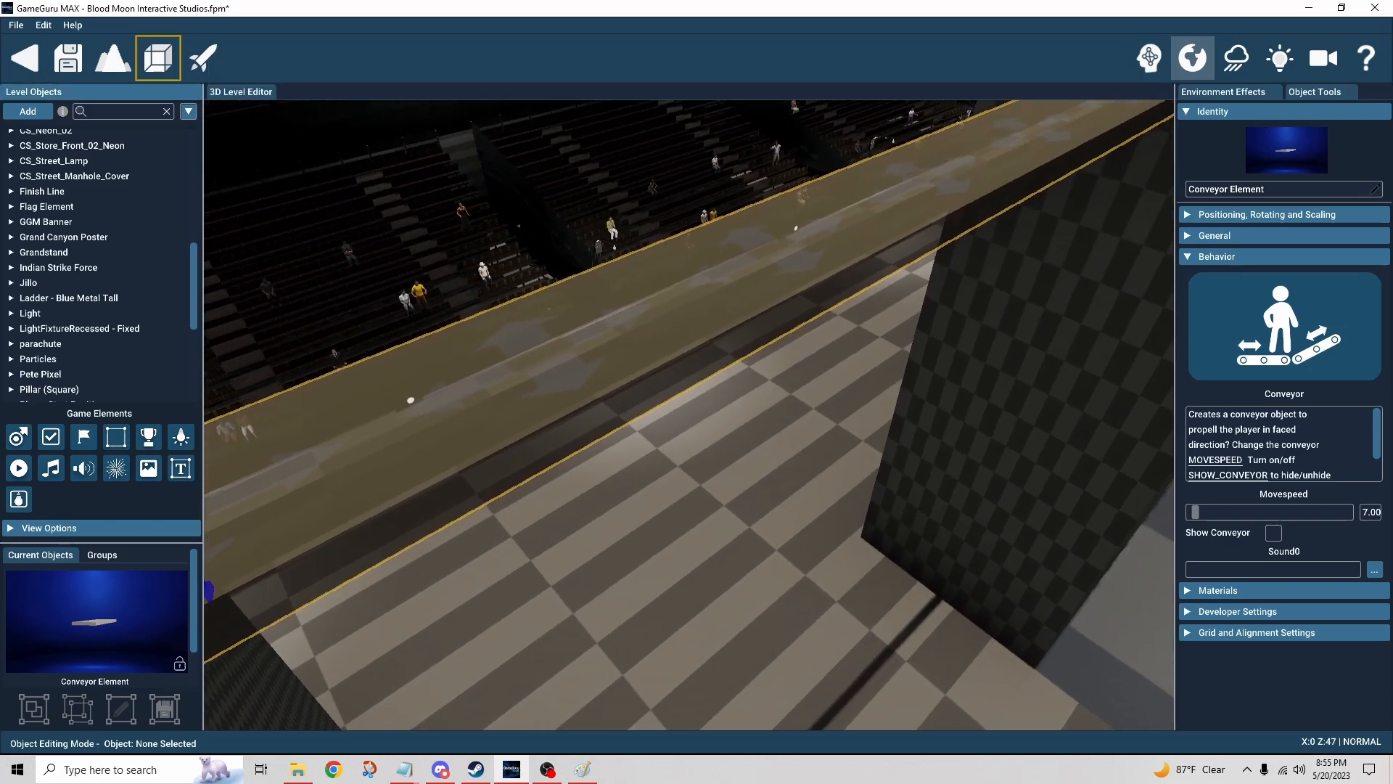
Step: Fly the camera along the conveyor ledge to examine the conveyor element
{"action": "key", "text": "w"}
{"action": "mouse_move", "coordinate": [711, 344]}
{"action": "right_mouse_down"}
{"action": "mouse_move", "coordinate": [716, 305]}
{"action": "mouse_move", "coordinate": [723, 344]}
{"action": "right_mouse_up"}
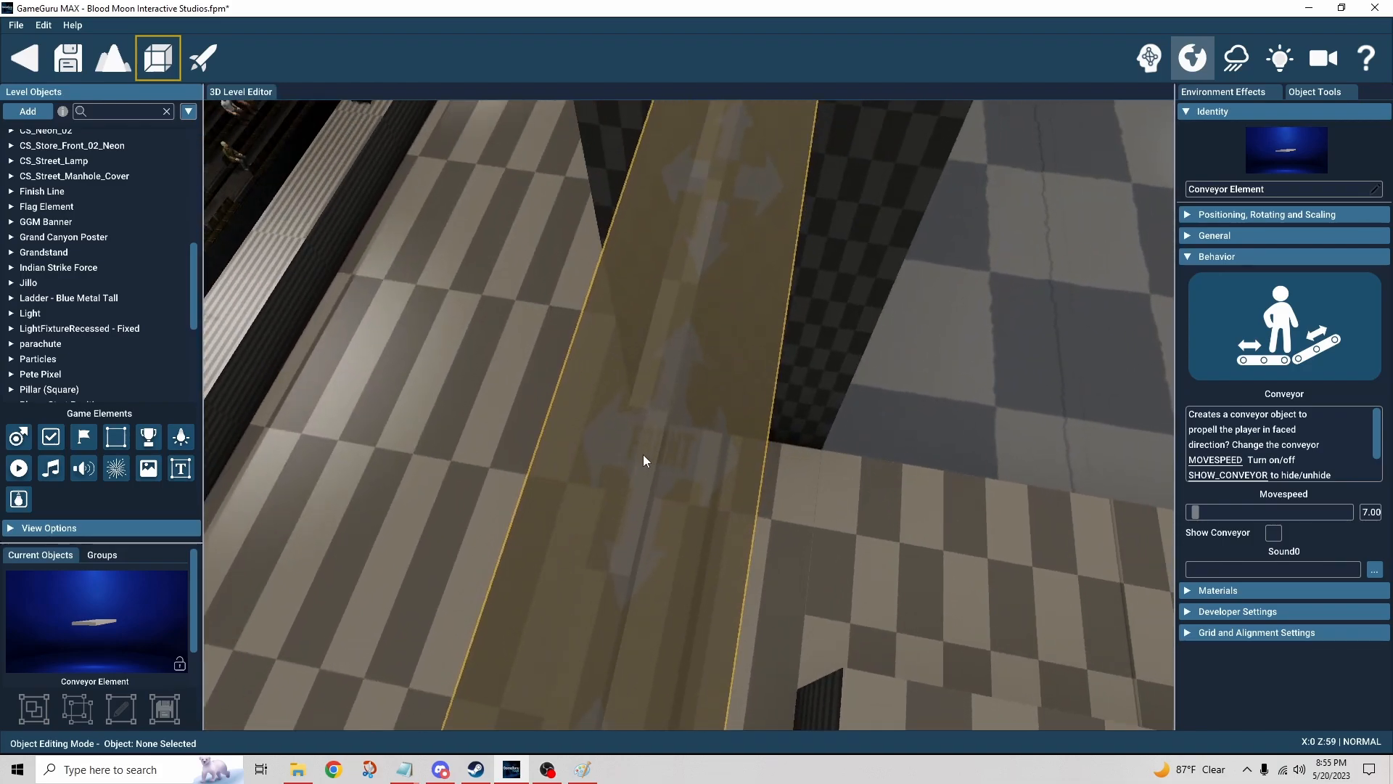
{"action": "key", "text": "s"}
{"action": "mouse_move", "coordinate": [812, 480]}
{"action": "right_mouse_down"}
{"action": "mouse_move", "coordinate": [700, 428]}
{"action": "mouse_move", "coordinate": [671, 436]}
{"action": "mouse_move", "coordinate": [811, 473]}
{"action": "mouse_move", "coordinate": [936, 468]}
{"action": "mouse_move", "coordinate": [798, 485]}
{"action": "right_mouse_up"}
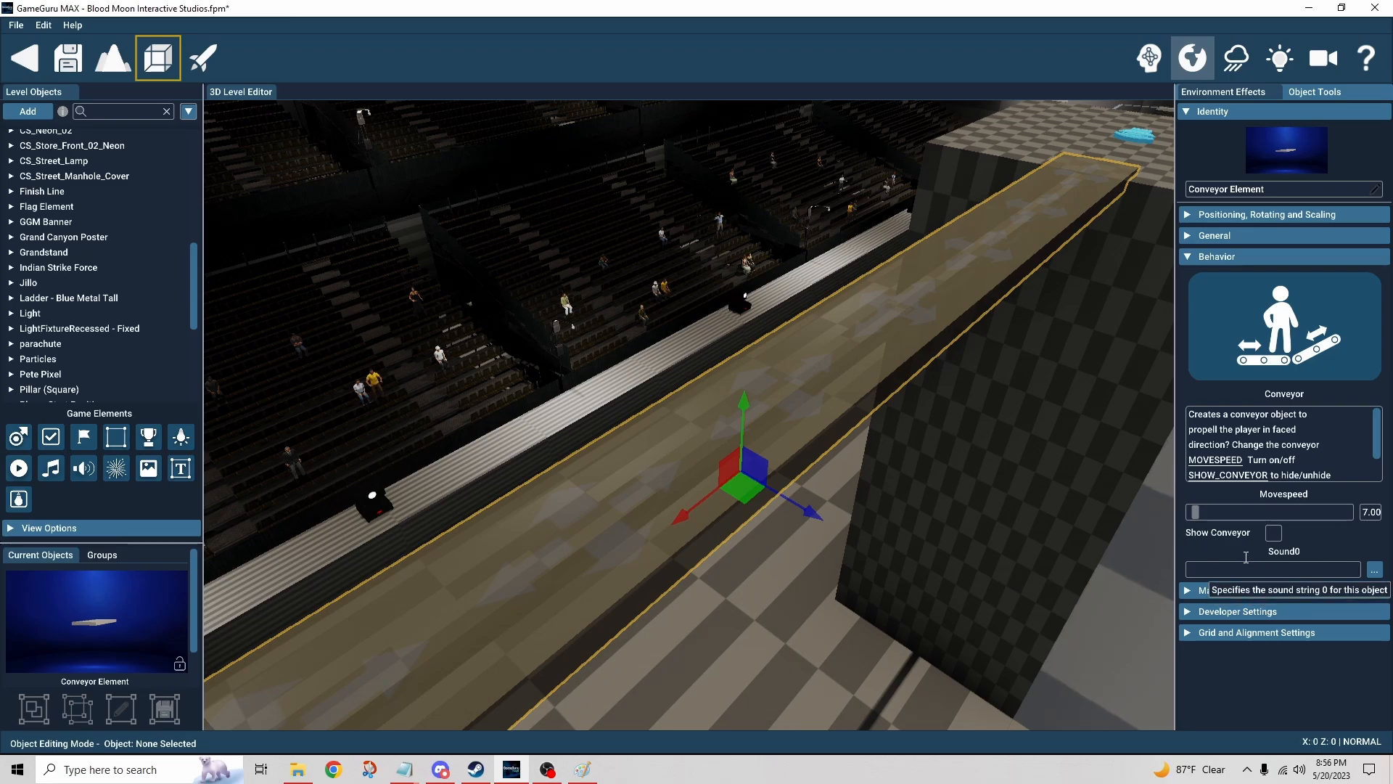
{"action": "mouse_move", "coordinate": [806, 552]}
{"action": "right_mouse_down"}
{"action": "mouse_move", "coordinate": [733, 443]}
{"action": "mouse_move", "coordinate": [798, 493]}
{"action": "mouse_move", "coordinate": [846, 493]}
{"action": "mouse_move", "coordinate": [804, 543]}
{"action": "right_mouse_up"}
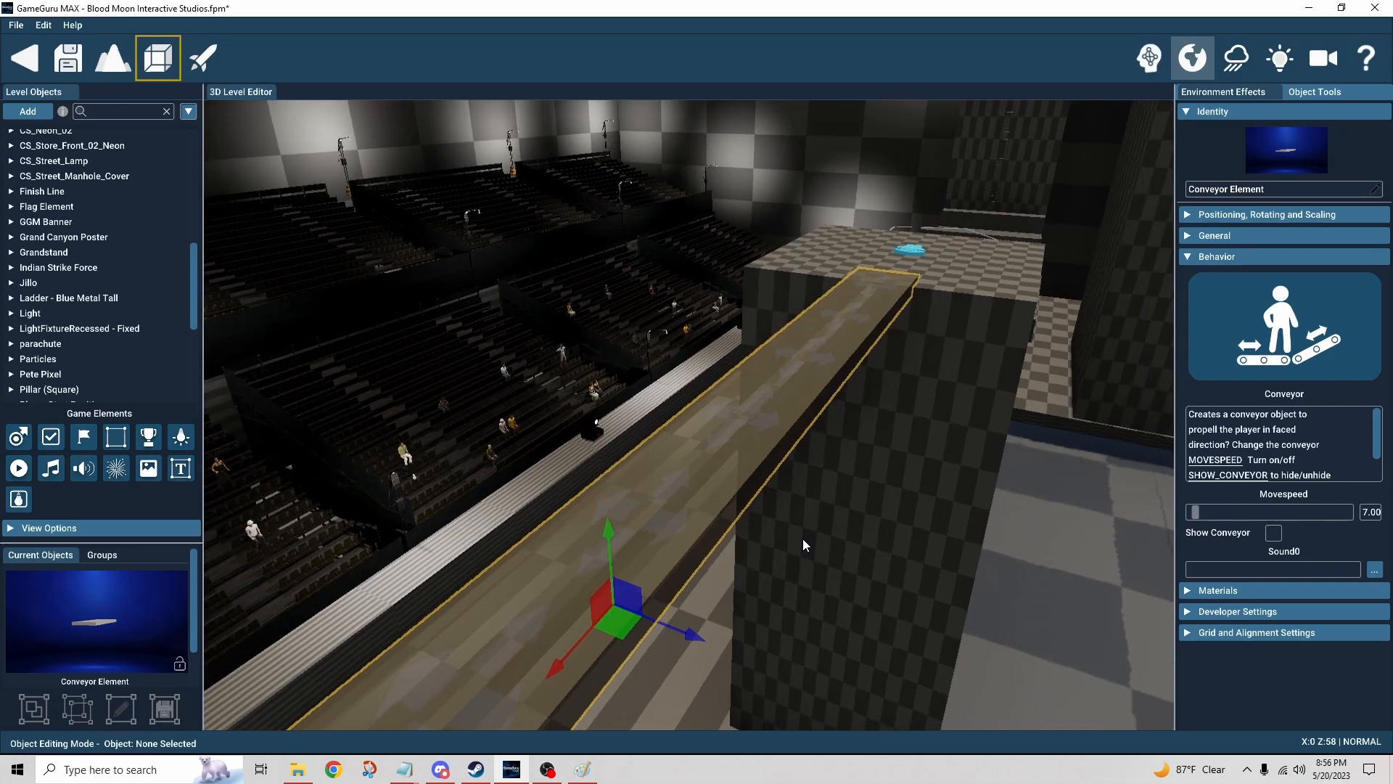
Step: Select the audio zone on the platform and fly closer to examine its zone outline and sound settings
{"action": "mouse_move", "coordinate": [803, 538]}
{"action": "right_mouse_down"}
{"action": "mouse_move", "coordinate": [795, 414]}
{"action": "mouse_move", "coordinate": [820, 558]}
{"action": "right_mouse_up"}
{"action": "left_click", "coordinate": [820, 559]}
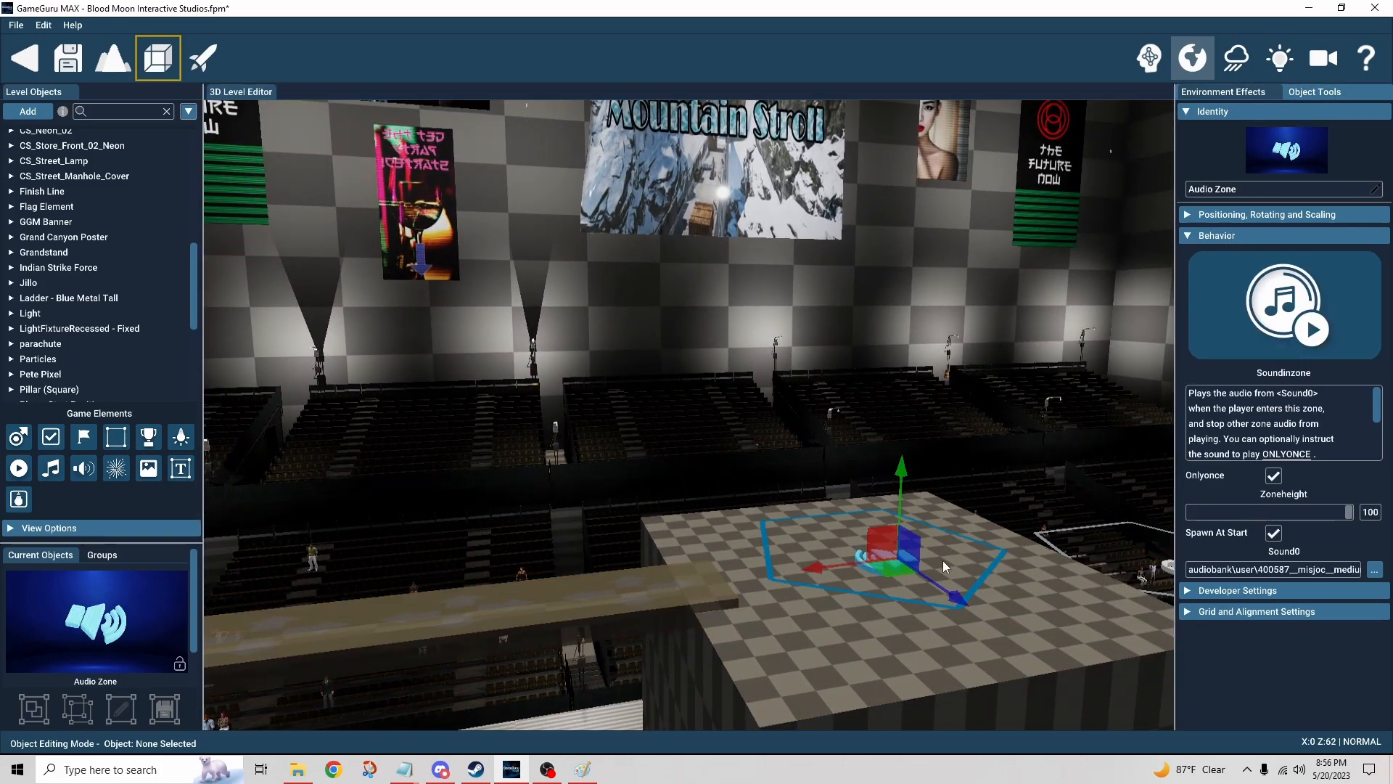
{"action": "key", "text": "w"}
{"action": "mouse_move", "coordinate": [1006, 571]}
{"action": "right_mouse_down"}
{"action": "mouse_move", "coordinate": [994, 617]}
{"action": "mouse_move", "coordinate": [1030, 572]}
{"action": "right_mouse_up"}
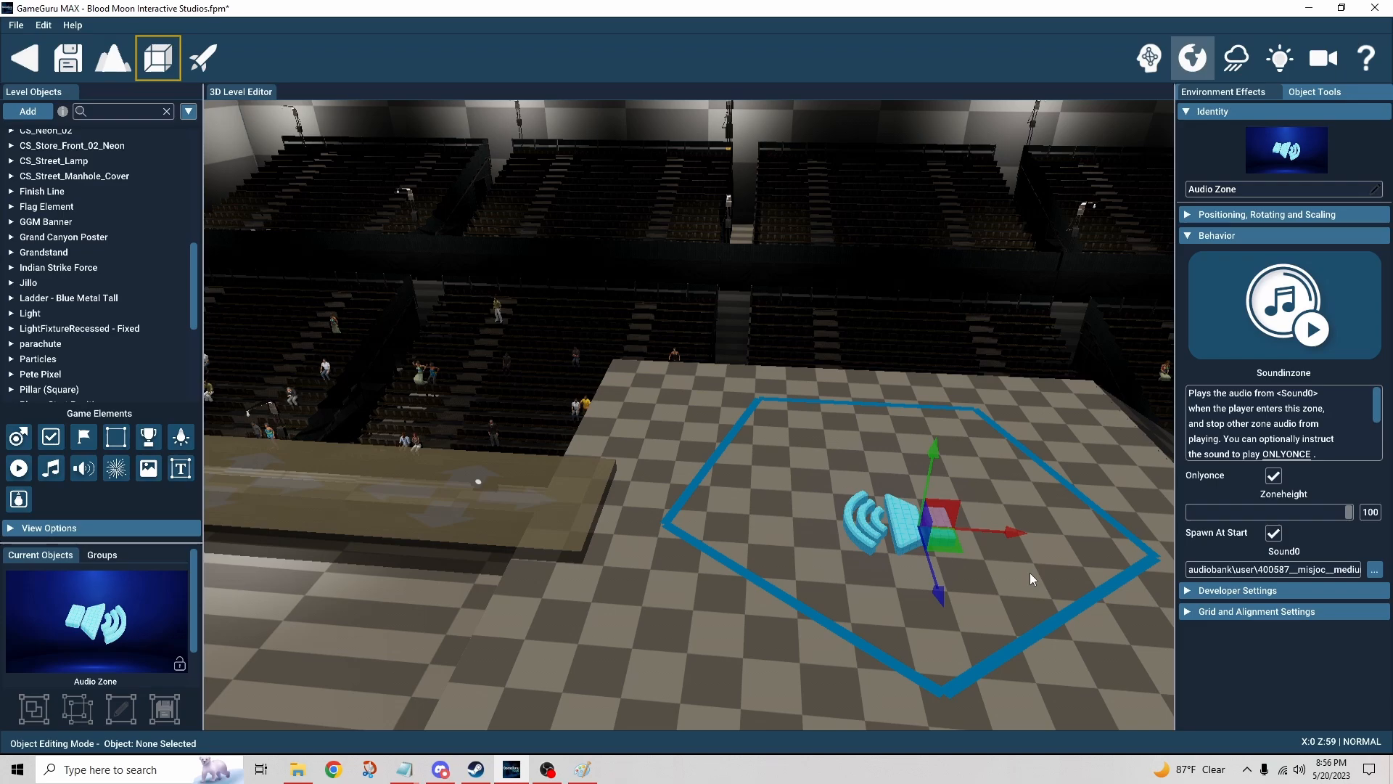
{"action": "right_click_drag", "start_coordinate": [1032, 573], "coordinate": [1161, 523]}
Step: Select the slip trigger zone on the sloped ramp and orbit around it to view its velocity and counter force
{"action": "key", "text": "d"}
{"action": "right_click_drag", "start_coordinate": [870, 501], "coordinate": [823, 544]}
{"action": "left_click", "coordinate": [655, 473]}
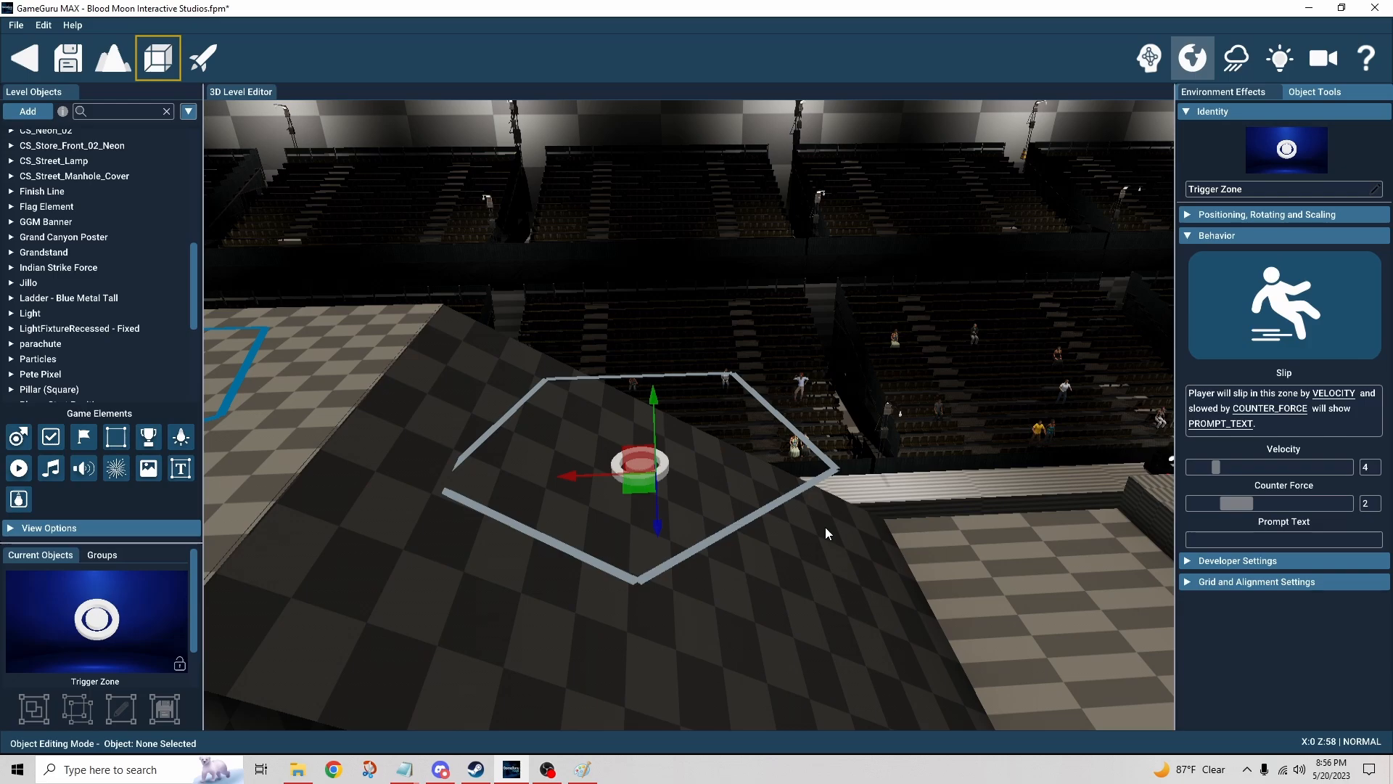
{"action": "right_click_drag", "start_coordinate": [728, 538], "coordinate": [769, 552]}
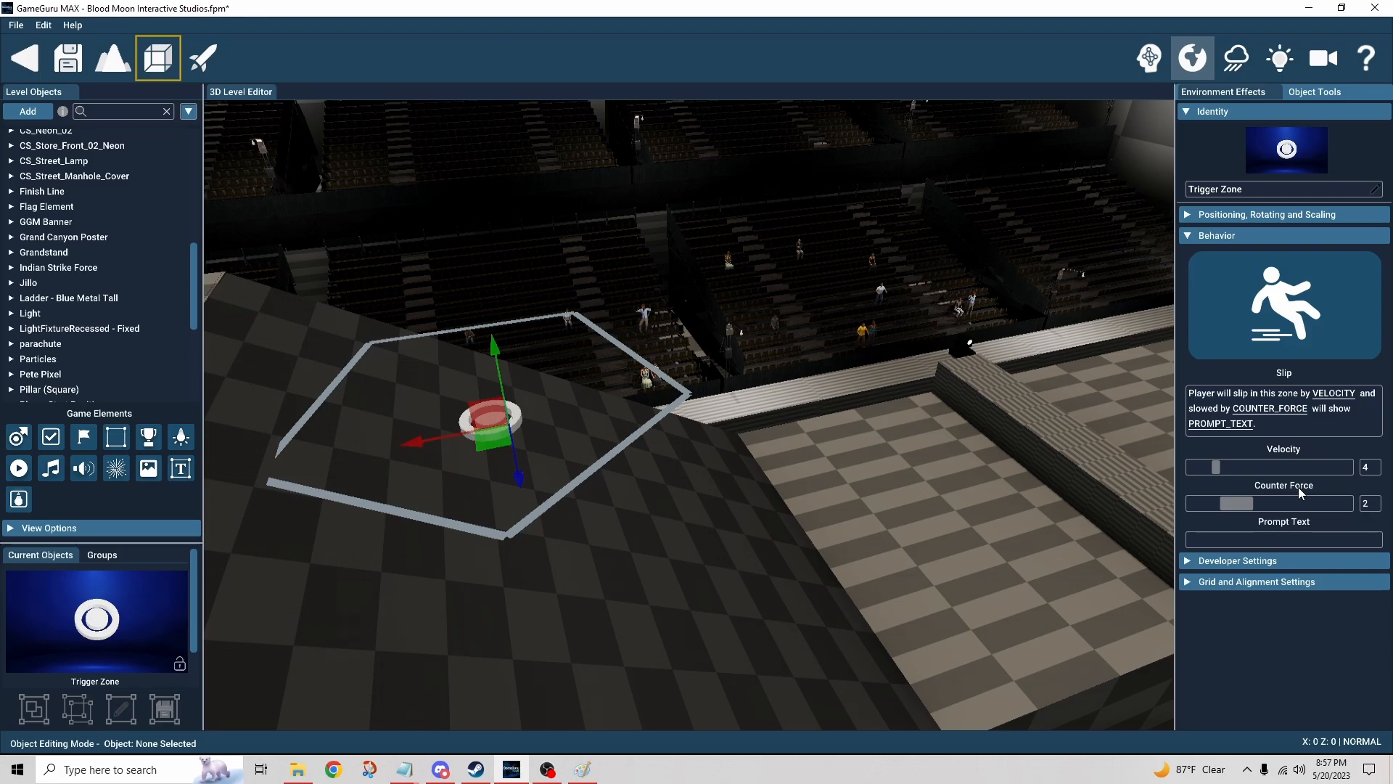
Step: Fly past the ramp toward the tall wall and select the Ladder - Blue Metal Tall object
{"action": "scroll", "coordinate": [868, 478], "scroll_direction": "up", "scroll_amount": 3}
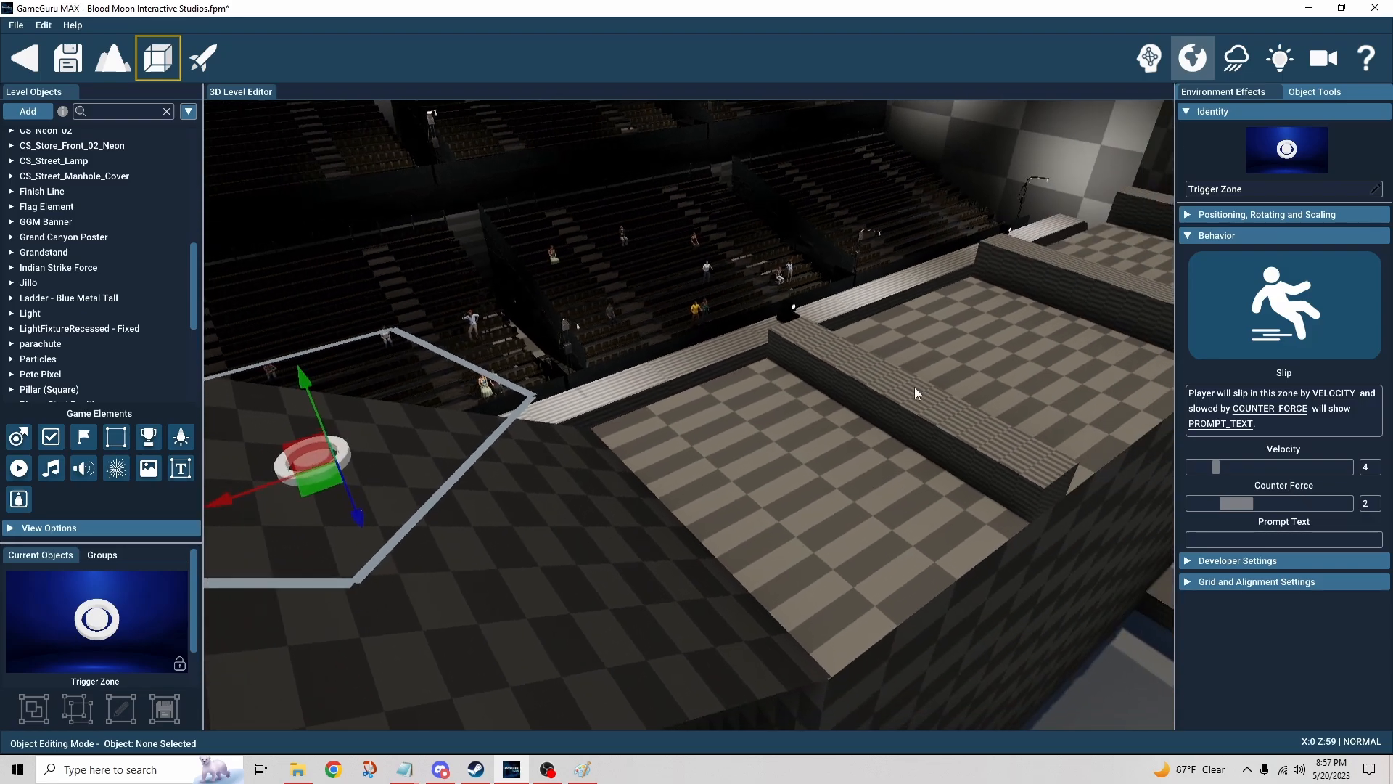
{"action": "right_click_drag", "start_coordinate": [916, 460], "coordinate": [855, 480]}
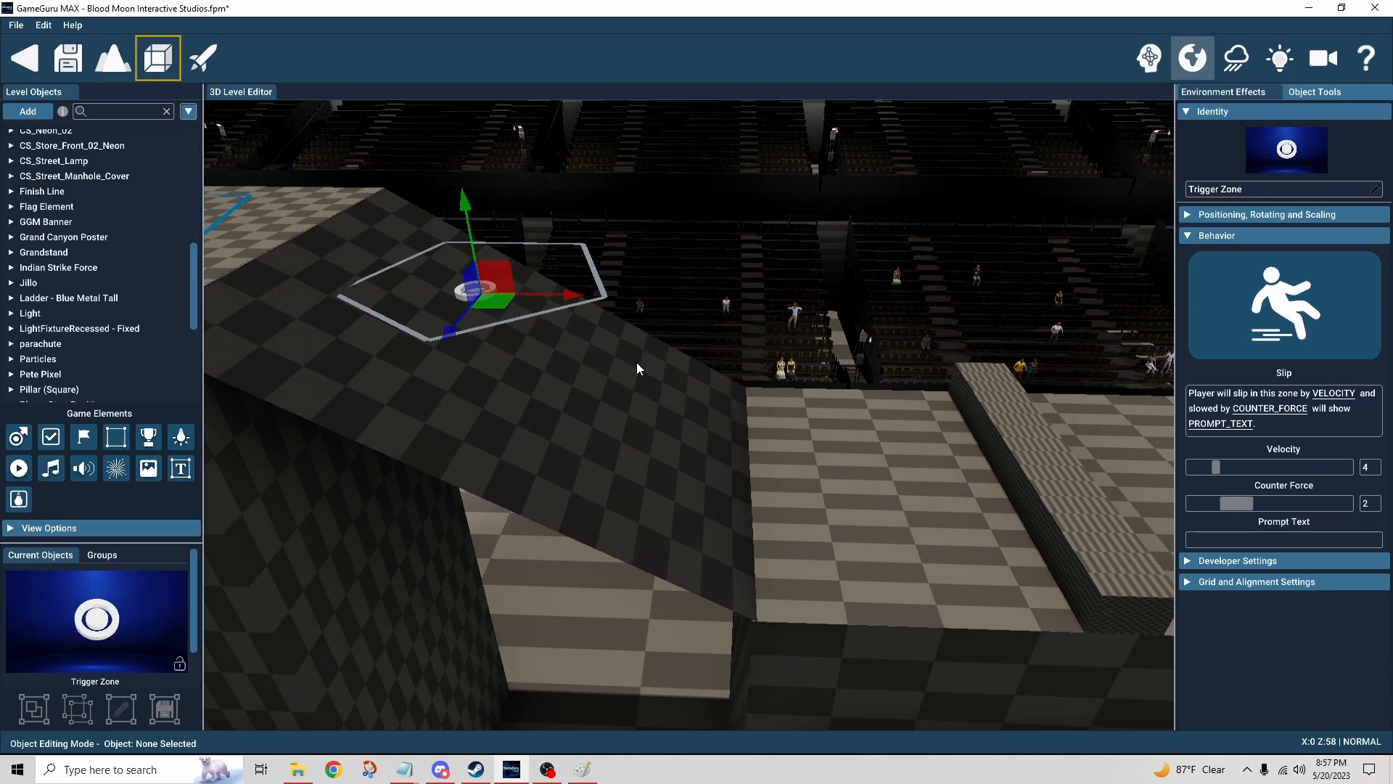
{"action": "key", "text": "d"}
{"action": "right_click_drag", "start_coordinate": [637, 369], "coordinate": [526, 387]}
{"action": "key", "text": "w"}
{"action": "left_click", "coordinate": [641, 381]}
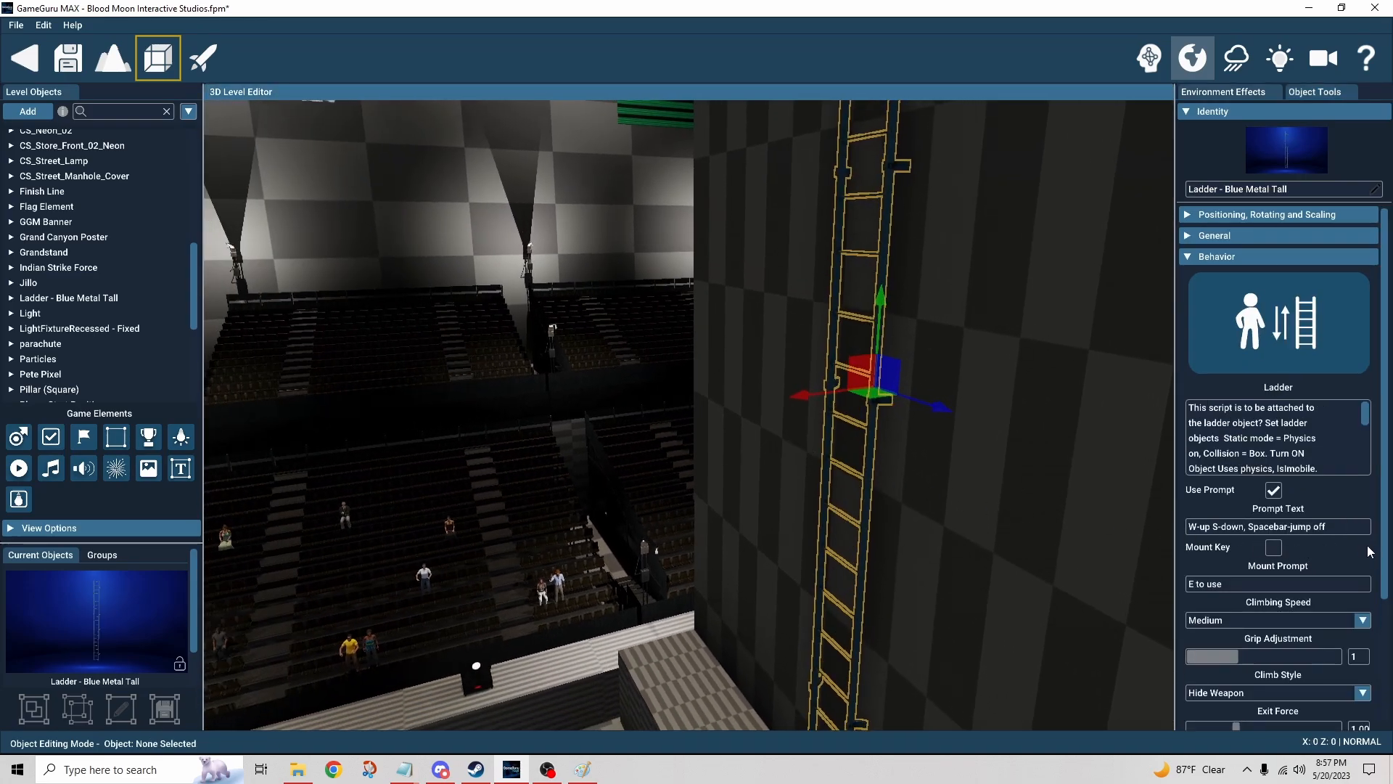
Step: Review the ladder's behaviour settings and orbit to examine where the ladder's top meets the platform
{"action": "scroll", "coordinate": [1370, 548], "scroll_direction": "down", "scroll_amount": 2}
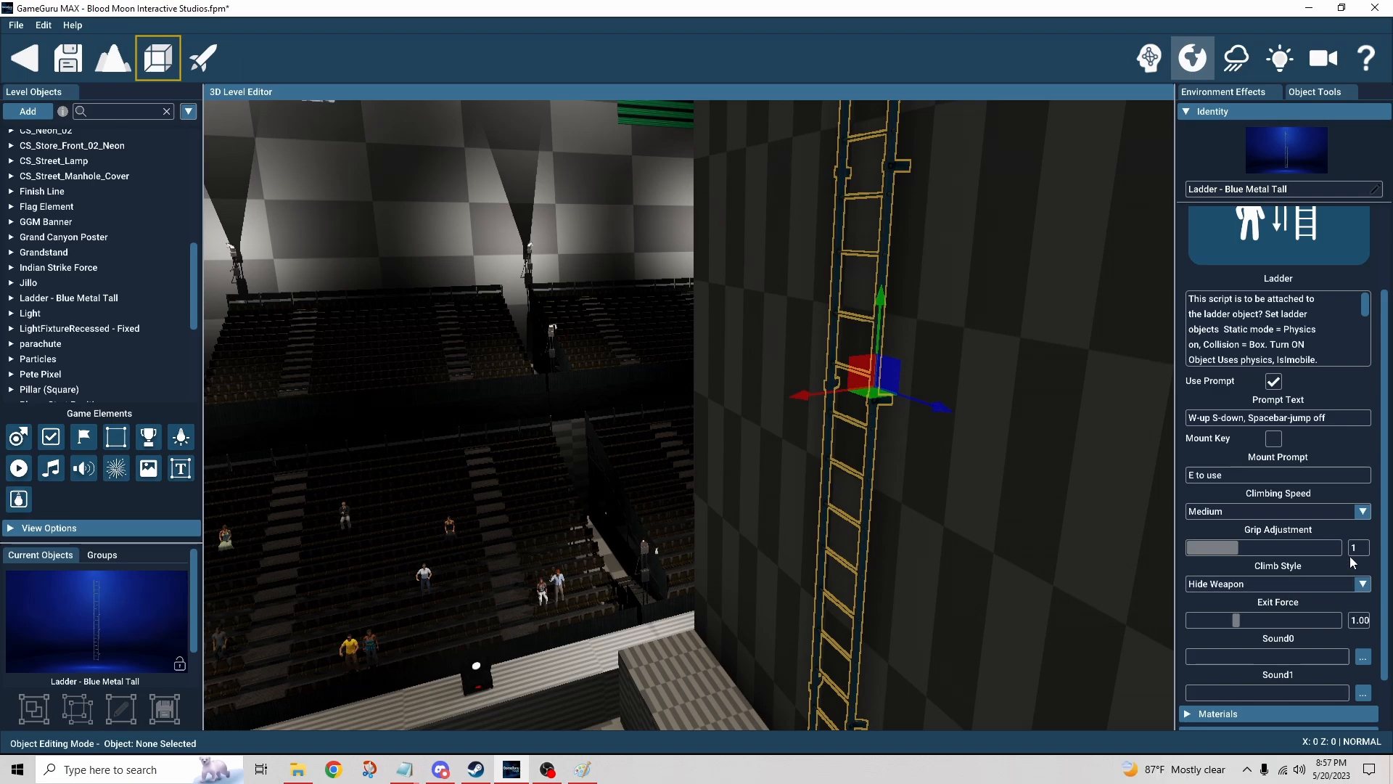
{"action": "right_click_drag", "start_coordinate": [943, 465], "coordinate": [794, 572]}
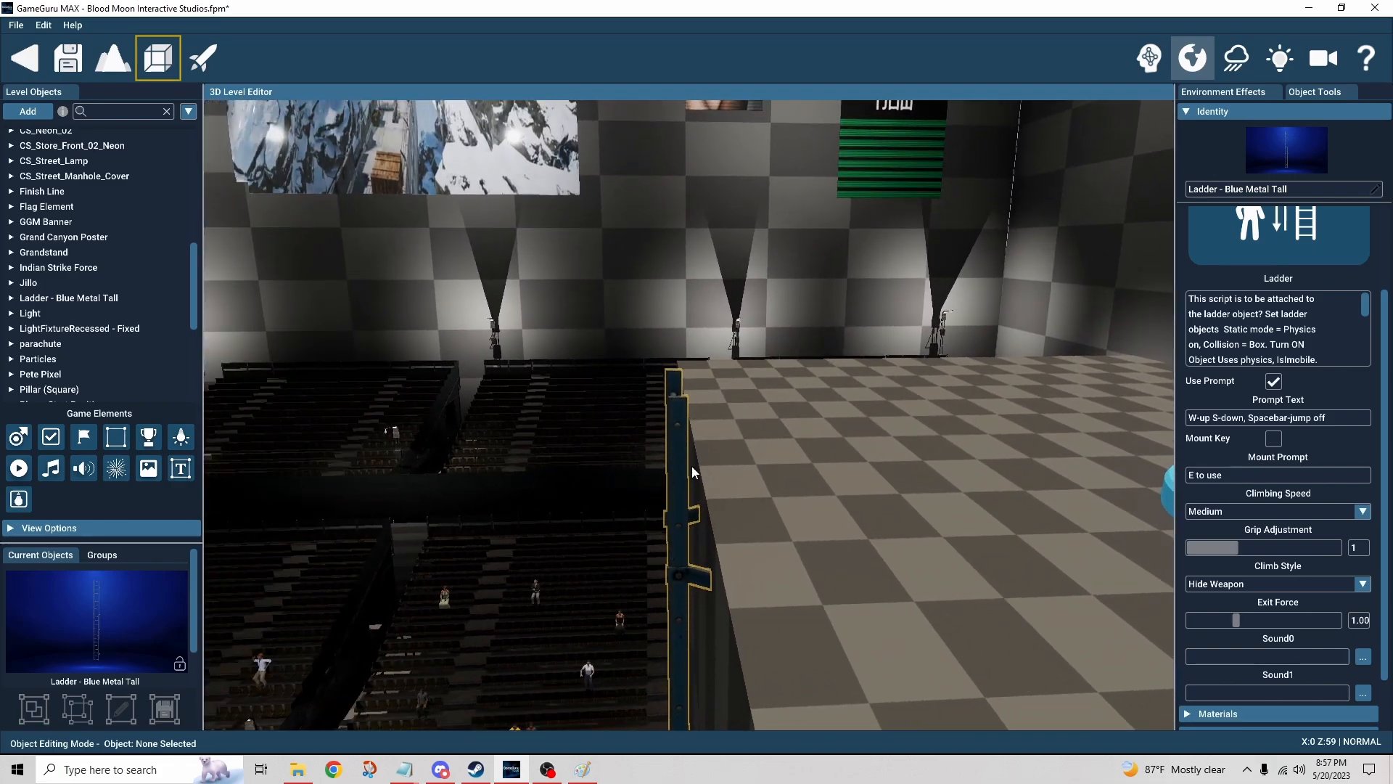
{"action": "scroll", "coordinate": [746, 476], "scroll_direction": "down", "scroll_amount": 1}
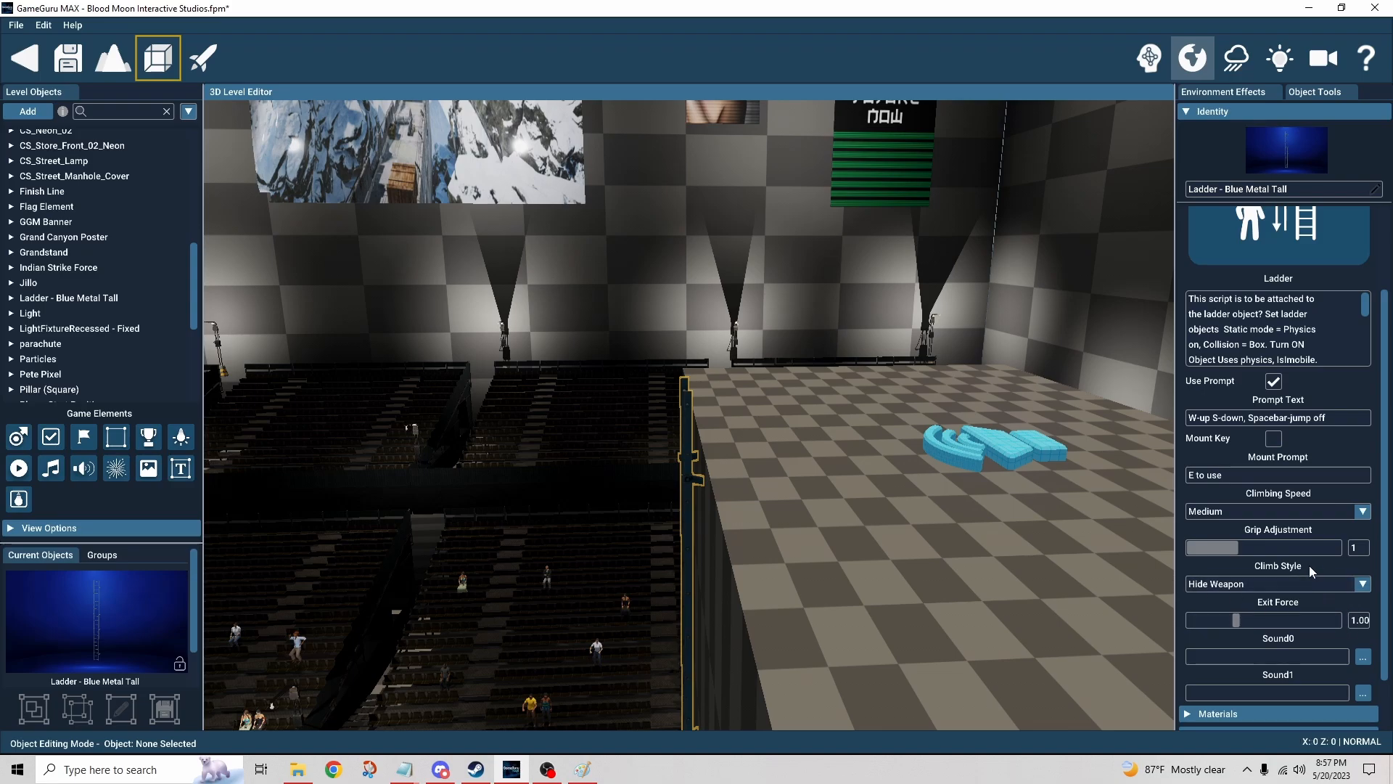
{"action": "right_click_drag", "start_coordinate": [867, 428], "coordinate": [817, 476]}
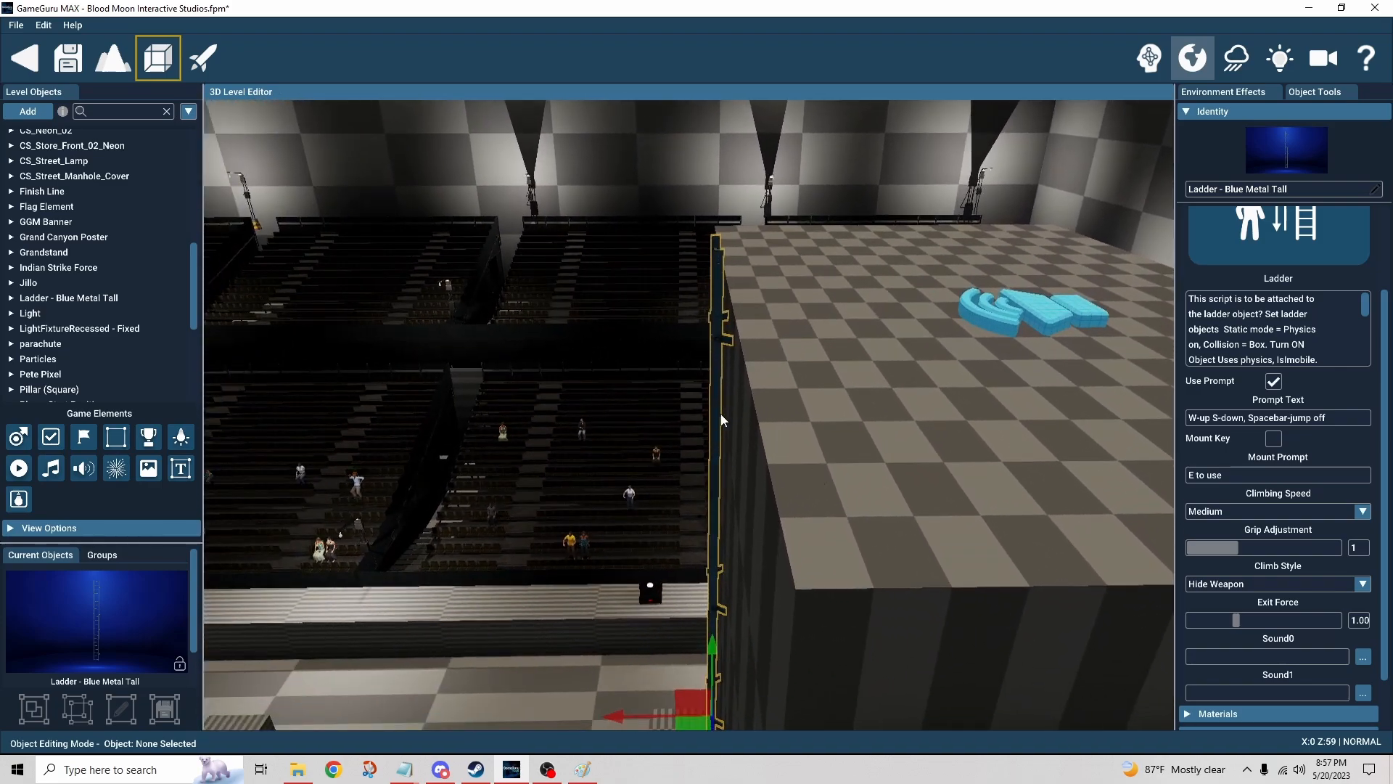
{"action": "left_click", "coordinate": [720, 361]}
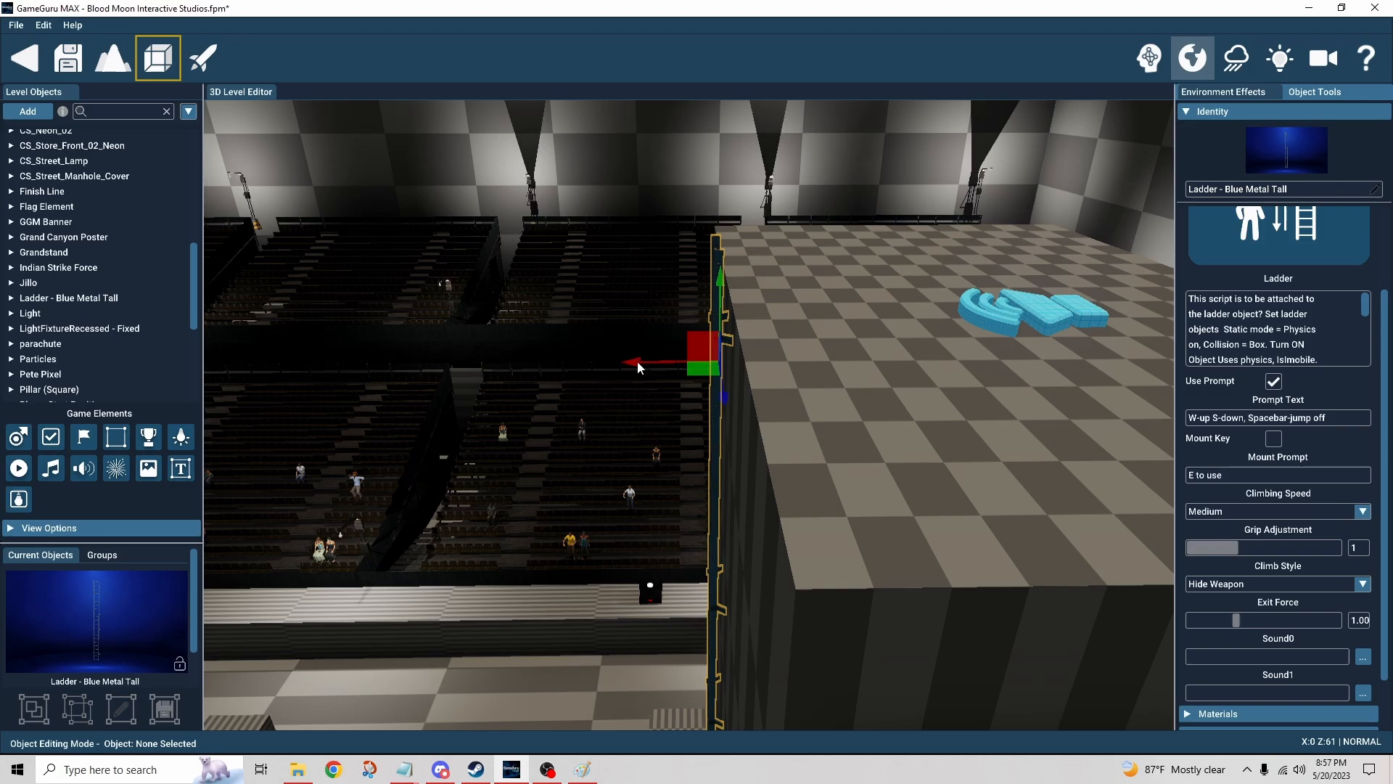
{"action": "mouse_move", "coordinate": [637, 362]}
{"action": "left_mouse_down"}
{"action": "mouse_move", "coordinate": [624, 361]}
{"action": "mouse_move", "coordinate": [639, 361]}
{"action": "left_mouse_up"}
{"action": "right_click_drag", "start_coordinate": [665, 406], "coordinate": [668, 406]}
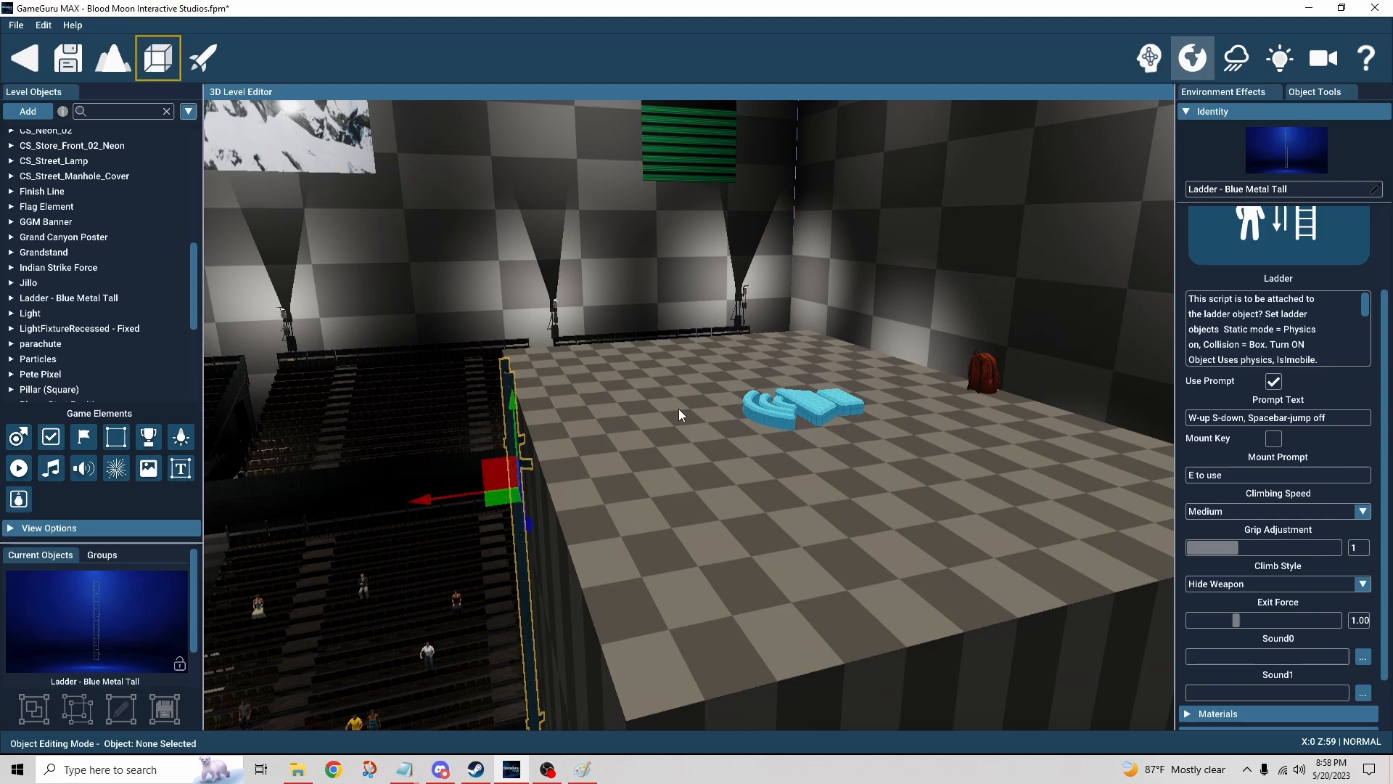
Step: Fly across the platform toward the backpack and select the parachute canopy object lying beside the wall
{"action": "key", "text": "w"}
{"action": "right_click_drag", "start_coordinate": [699, 467], "coordinate": [689, 479]}
{"action": "key", "text": "s"}
{"action": "key", "text": "w"}
{"action": "key", "text": "s"}
{"action": "key", "text": "s"}
{"action": "key", "text": "w"}
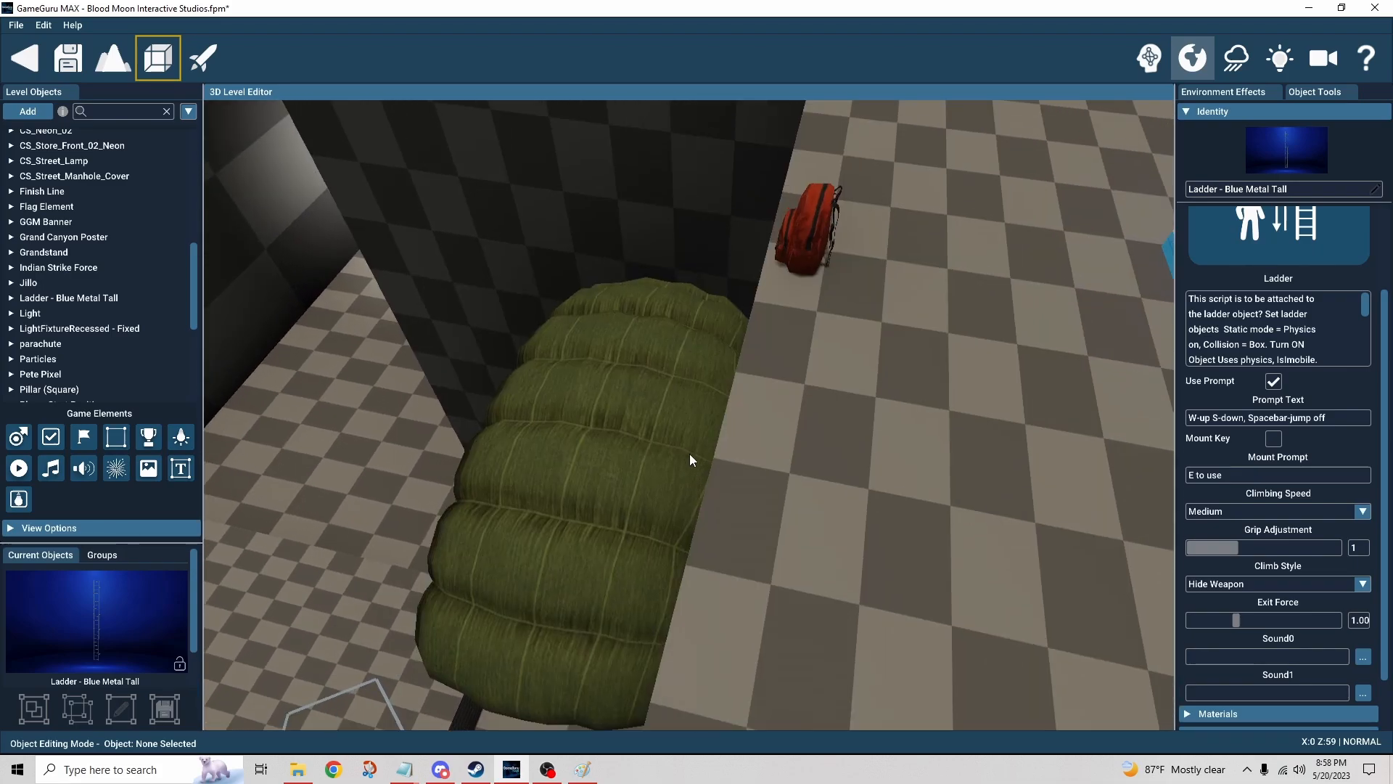
{"action": "right_click_drag", "start_coordinate": [608, 573], "coordinate": [608, 573]}
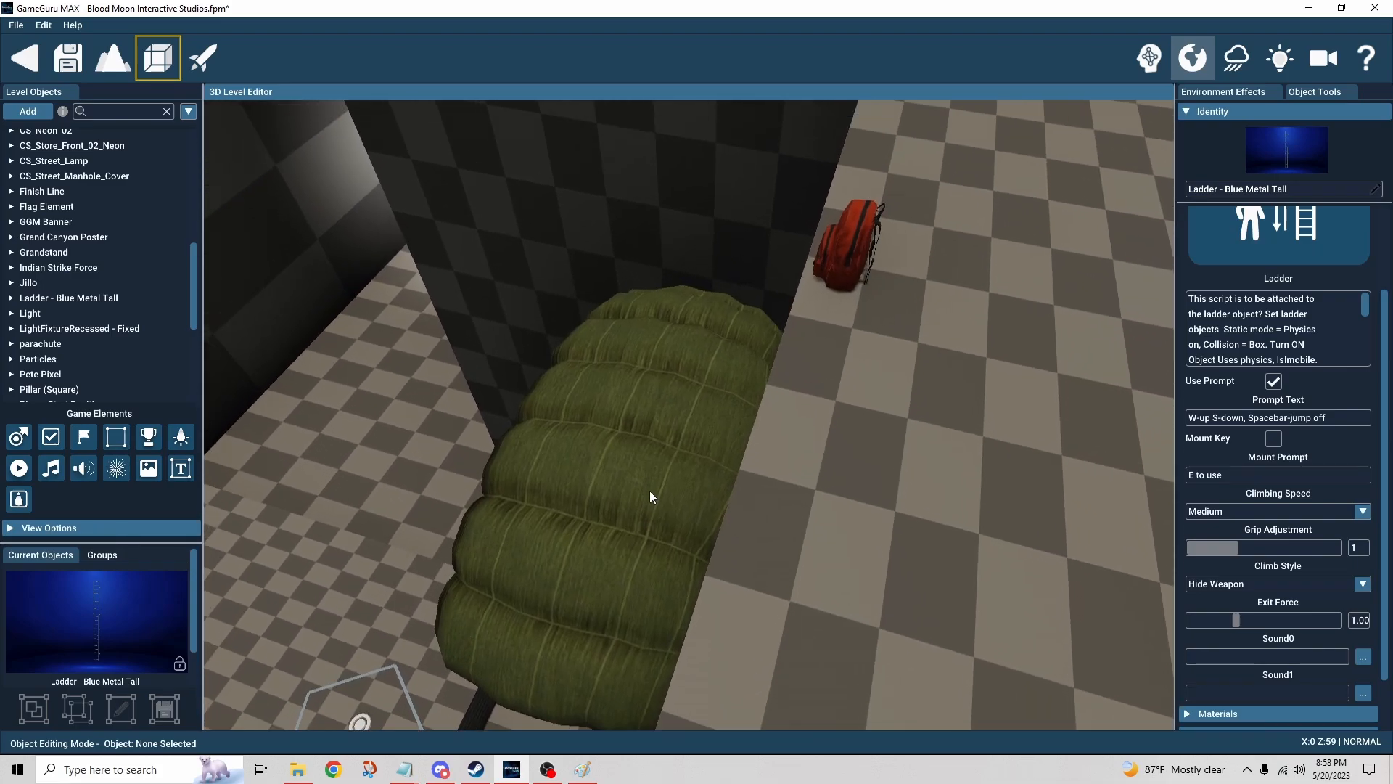
{"action": "left_click", "coordinate": [639, 466]}
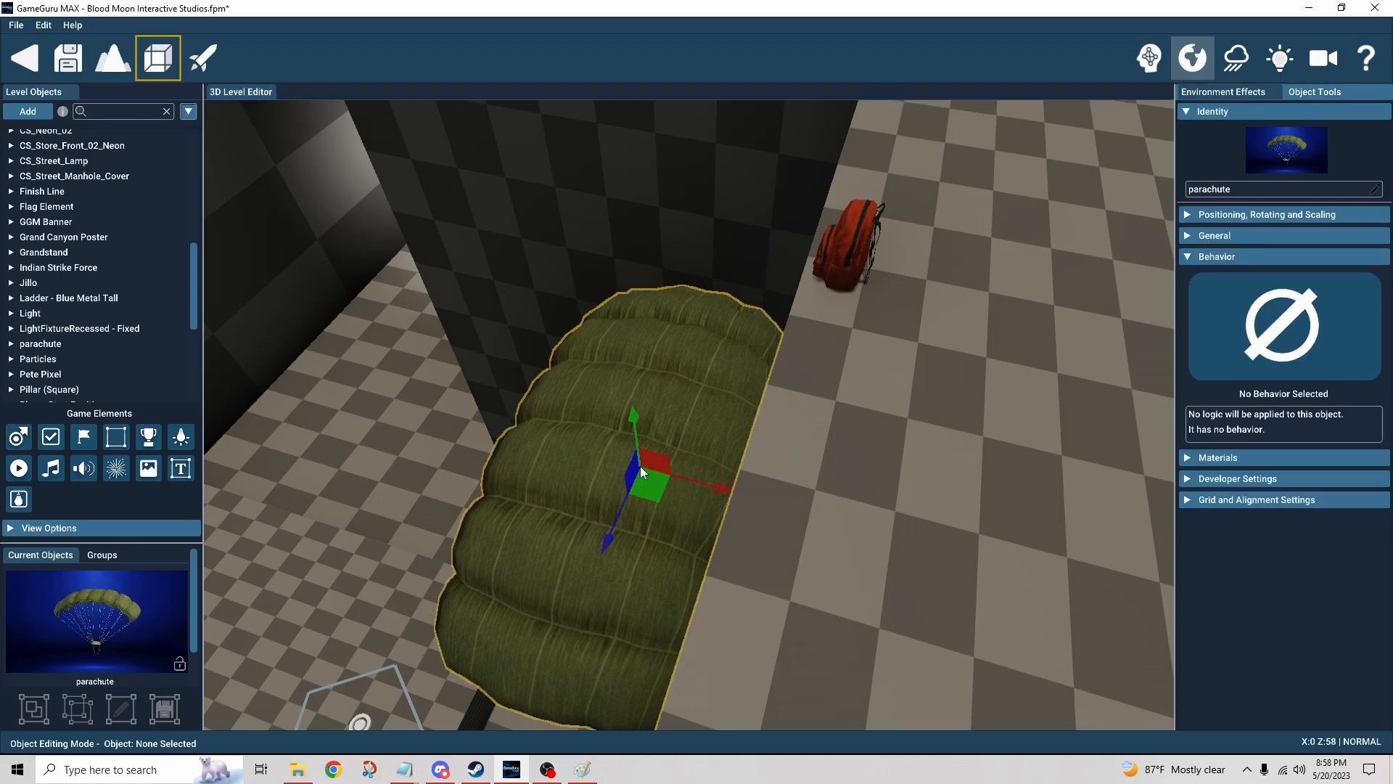
Step: Search the object library for para to find the parachute object, then close the library
{"action": "left_click", "coordinate": [37, 111]}
{"action": "double_click", "coordinate": [282, 71]}
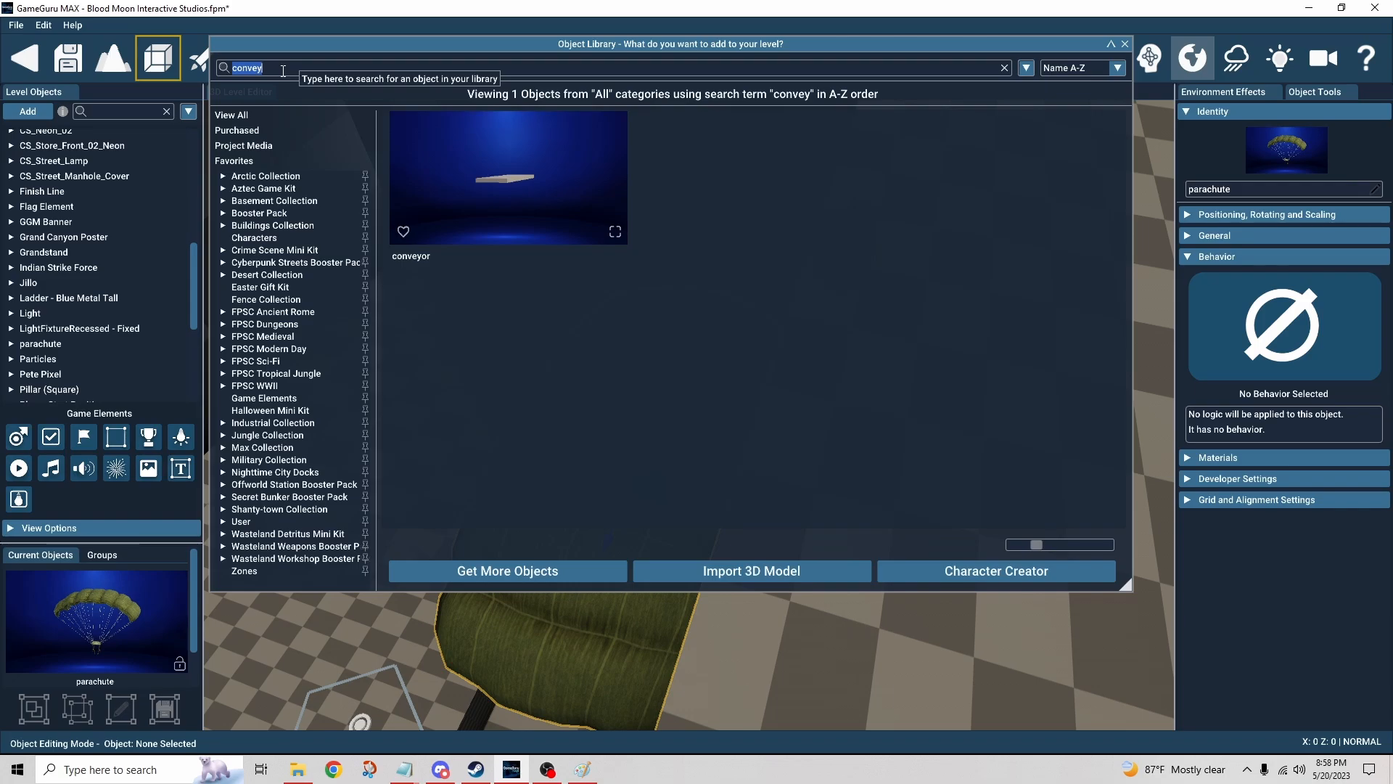
{"action": "type", "text": "para"}
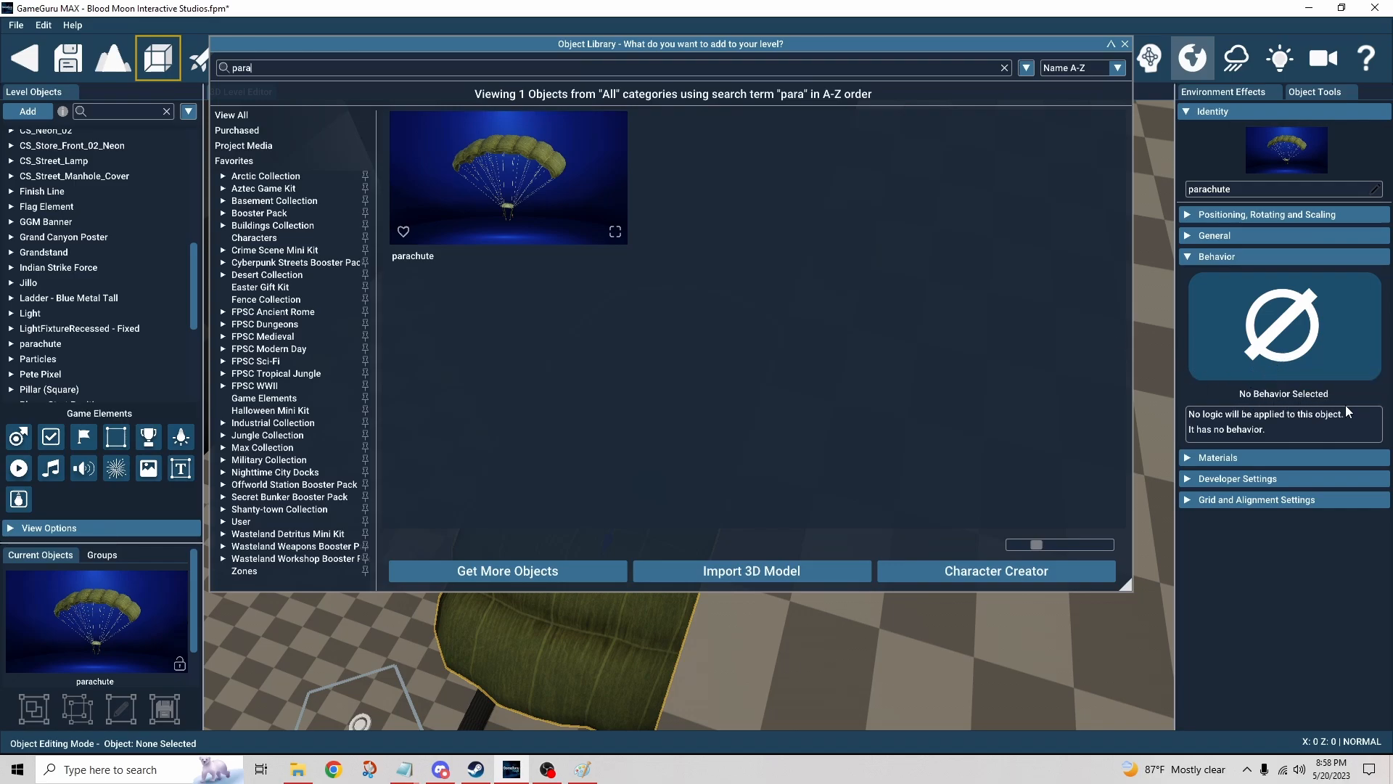
{"action": "left_click", "coordinate": [1124, 44]}
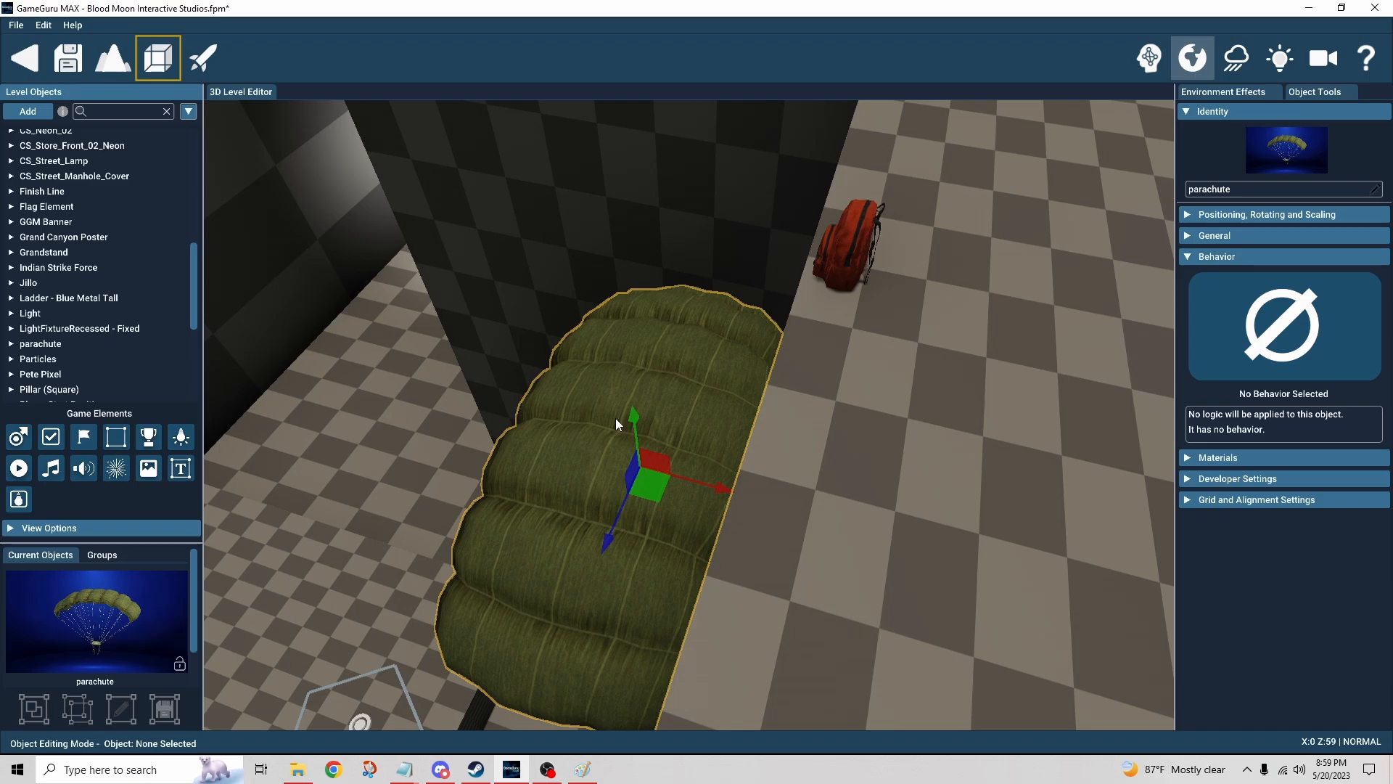
Step: Select the red backpack, then browse the Booster Pack category in the object library and close it
{"action": "left_click", "coordinate": [843, 245]}
{"action": "right_click_drag", "start_coordinate": [860, 373], "coordinate": [878, 391]}
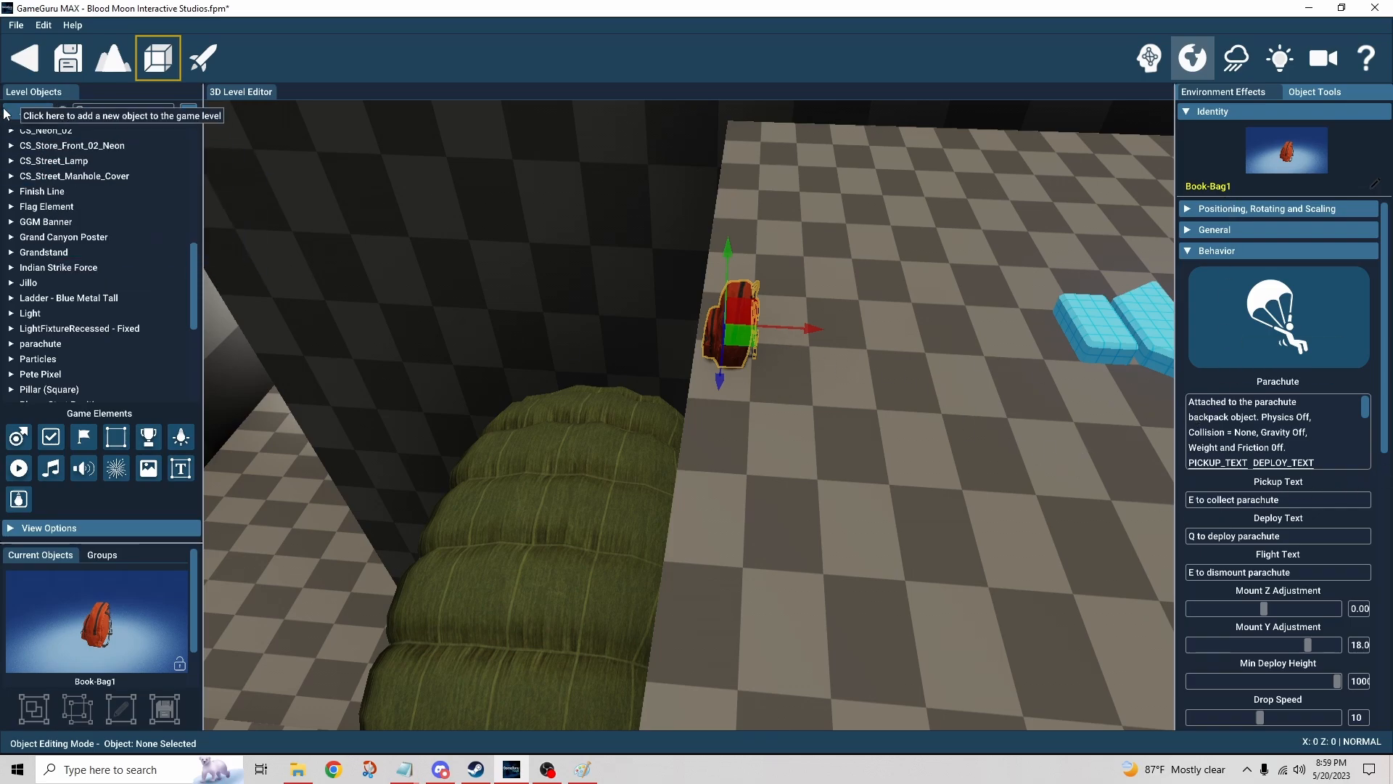
{"action": "left_click", "coordinate": [28, 111]}
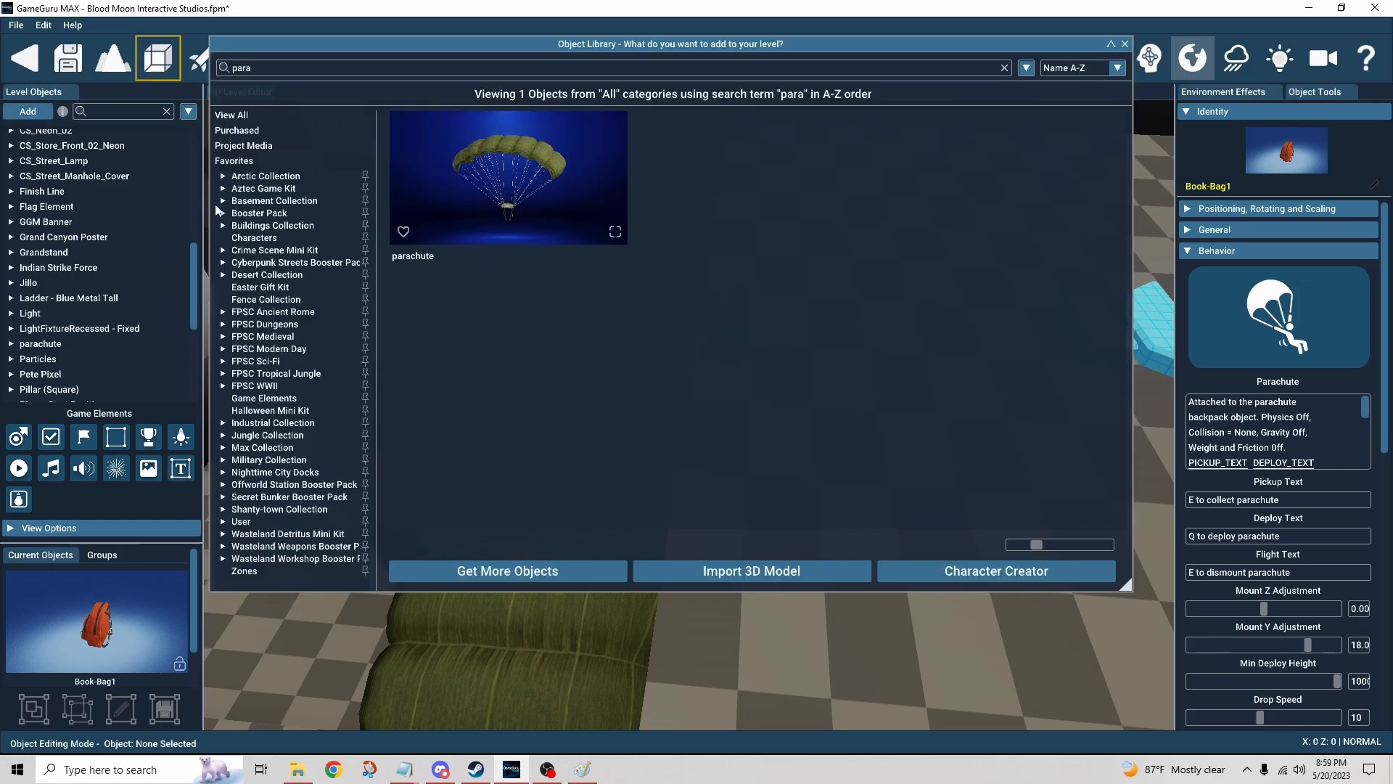
{"action": "left_click", "coordinate": [259, 212]}
{"action": "scroll", "coordinate": [773, 299], "scroll_direction": "down", "scroll_amount": 10}
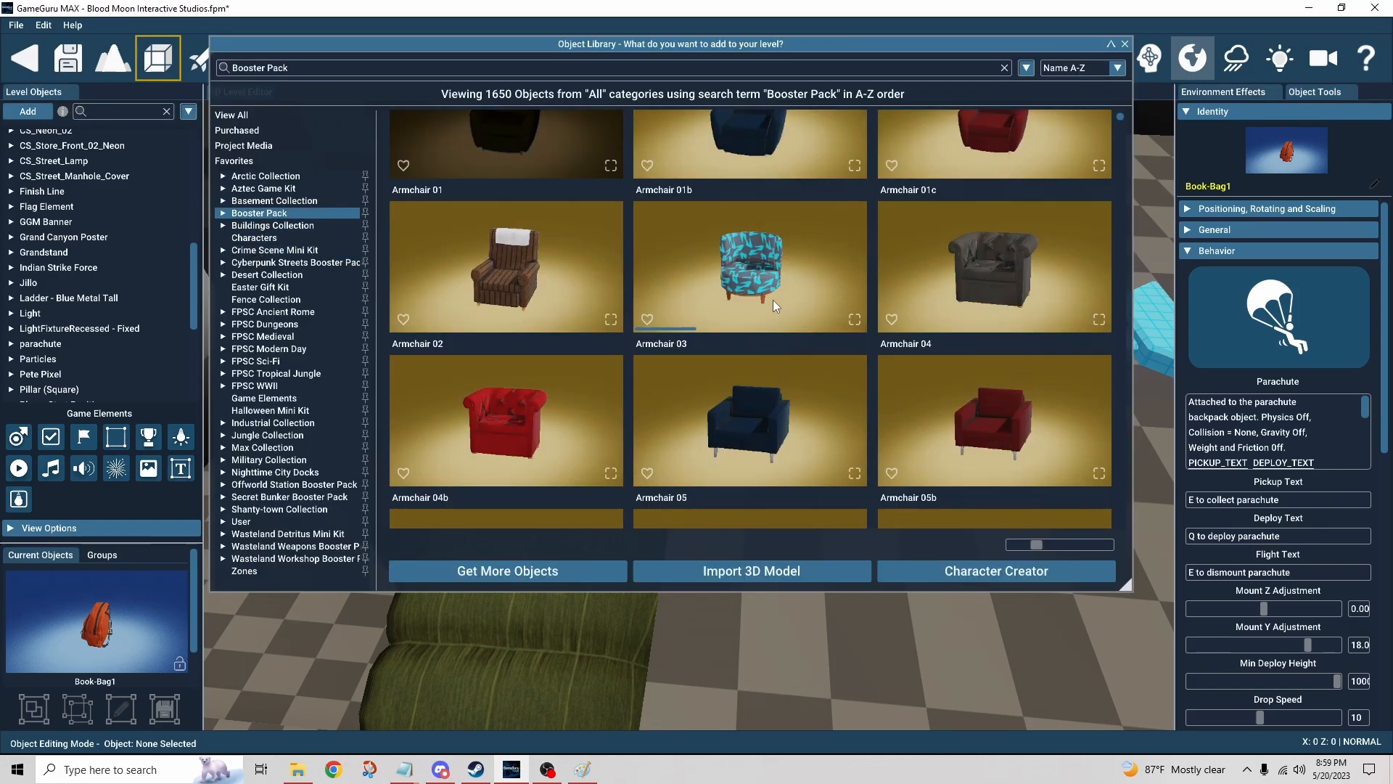
{"action": "scroll", "coordinate": [633, 327], "scroll_direction": "down", "scroll_amount": 10}
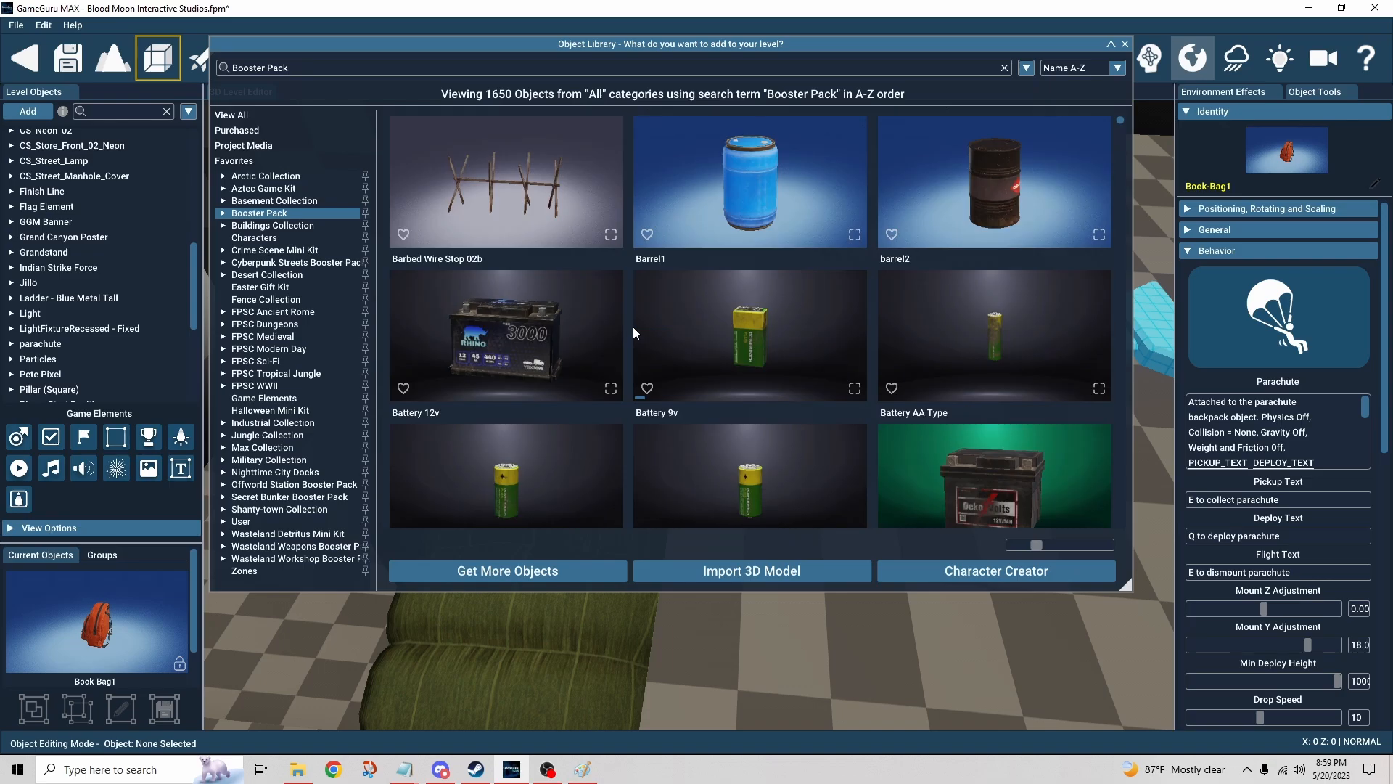
{"action": "scroll", "coordinate": [616, 336], "scroll_direction": "down", "scroll_amount": 3}
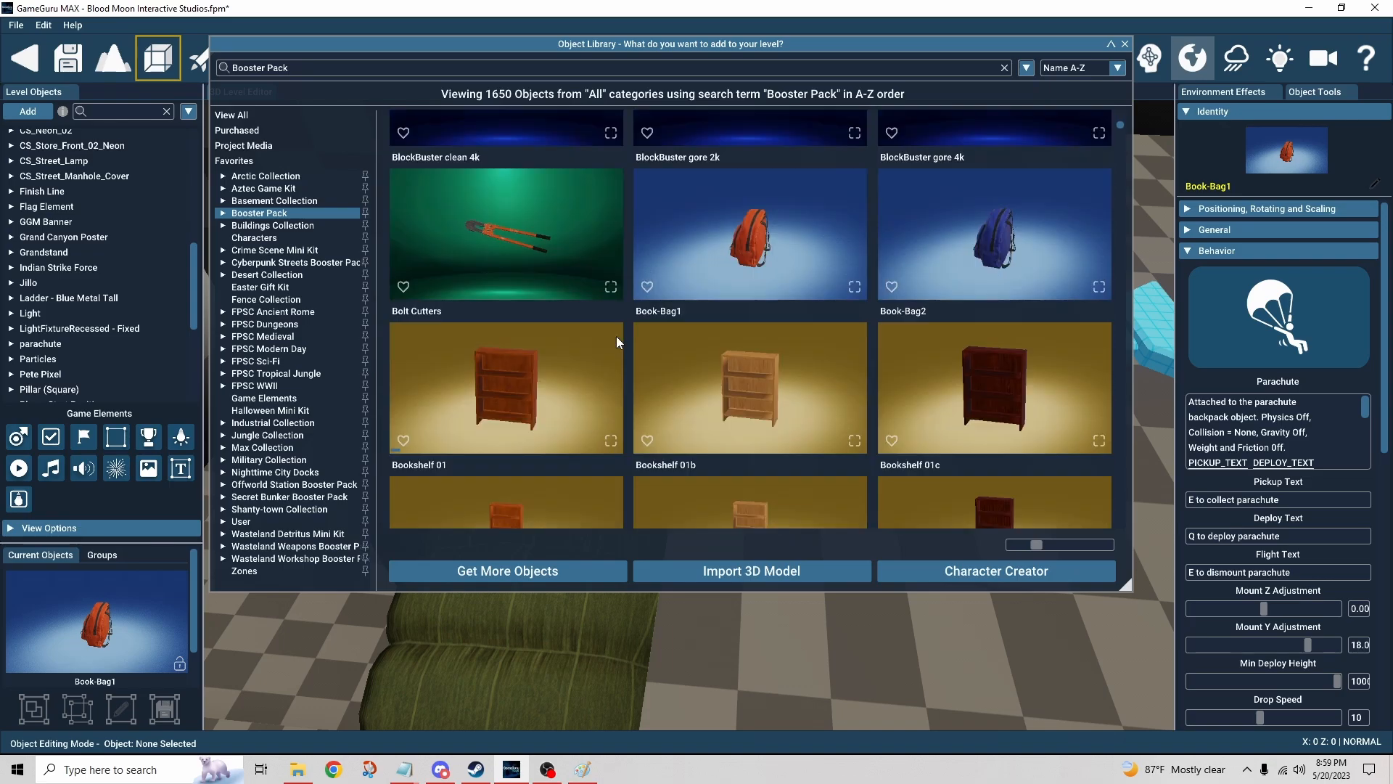
{"action": "left_click", "coordinate": [1125, 45]}
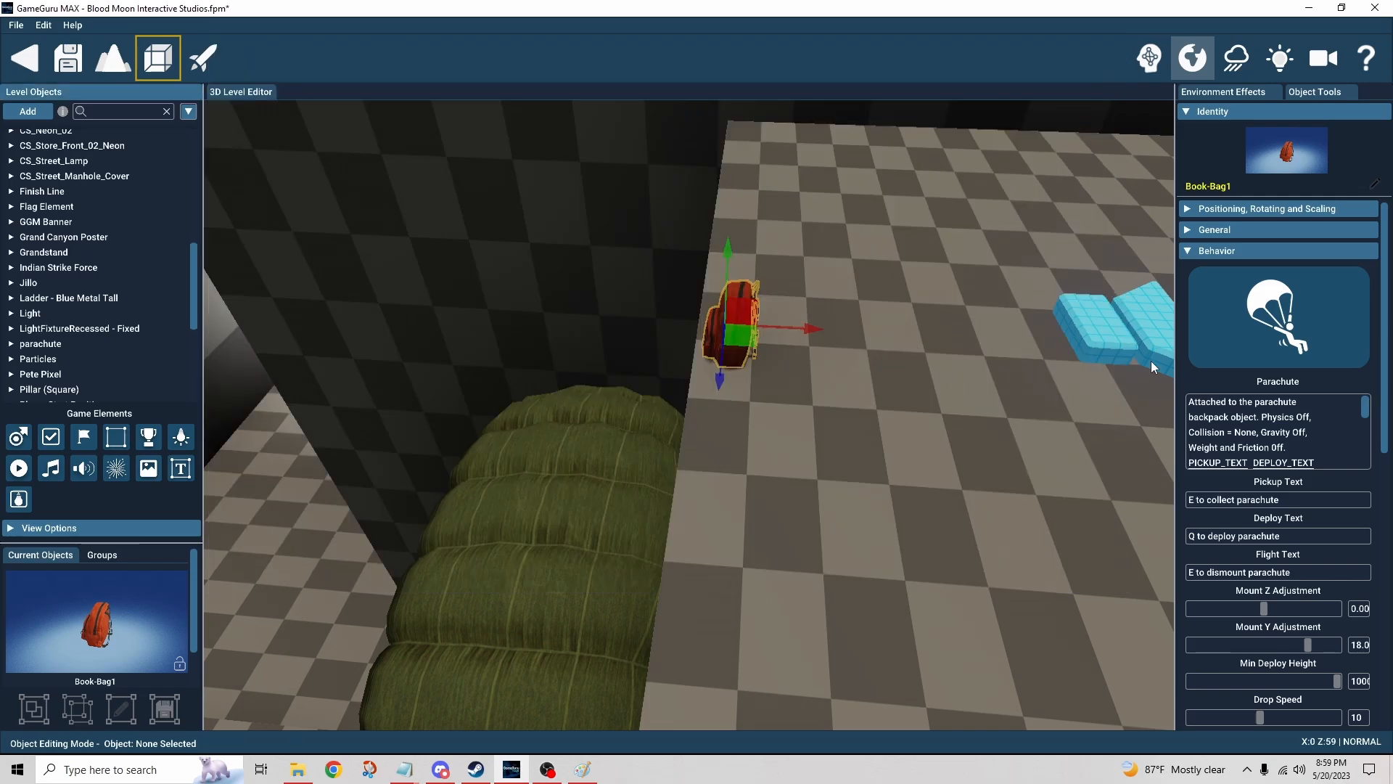
Step: Inspect the backpack's General and Parachute behaviour settings, compare with the parachute canopy, and reselect the backpack
{"action": "left_click", "coordinate": [1190, 229]}
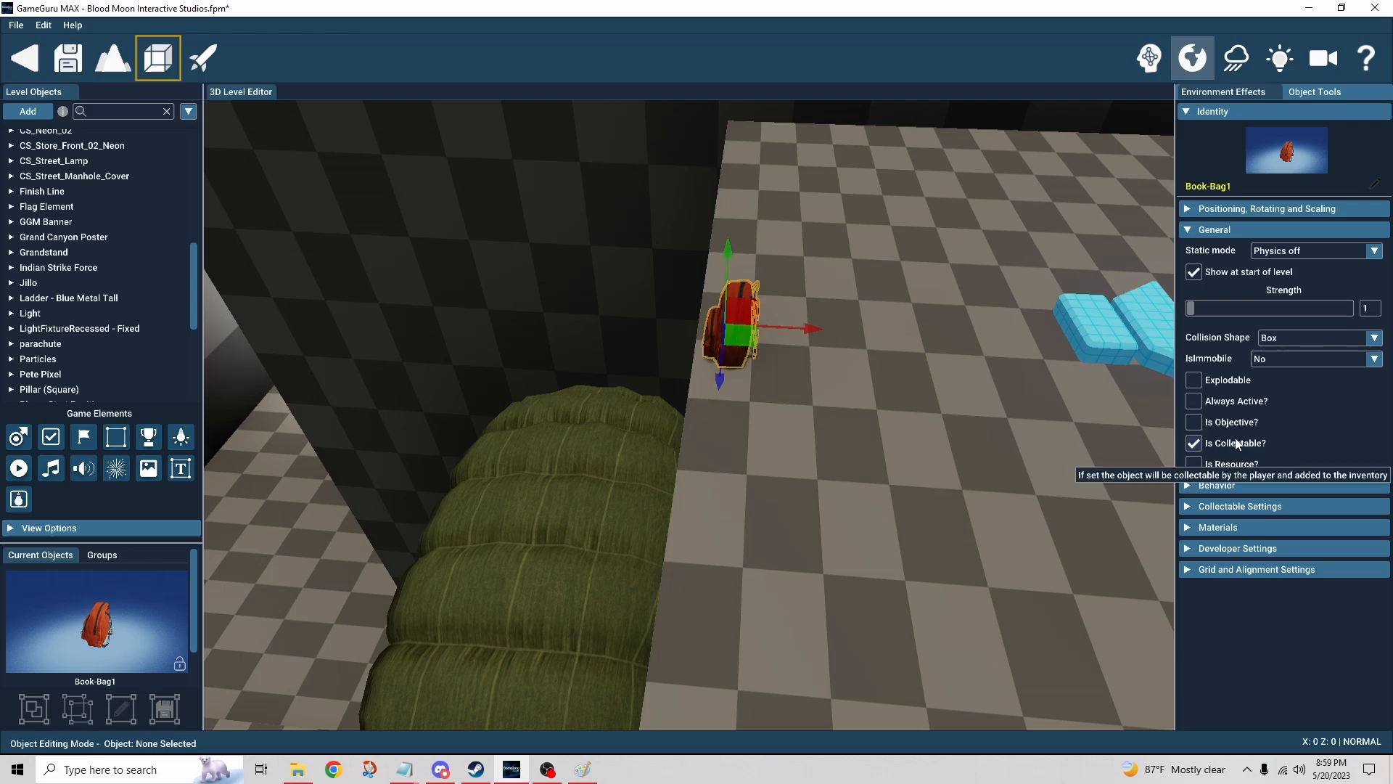
{"action": "left_click", "coordinate": [1192, 231]}
{"action": "left_click", "coordinate": [1185, 252]}
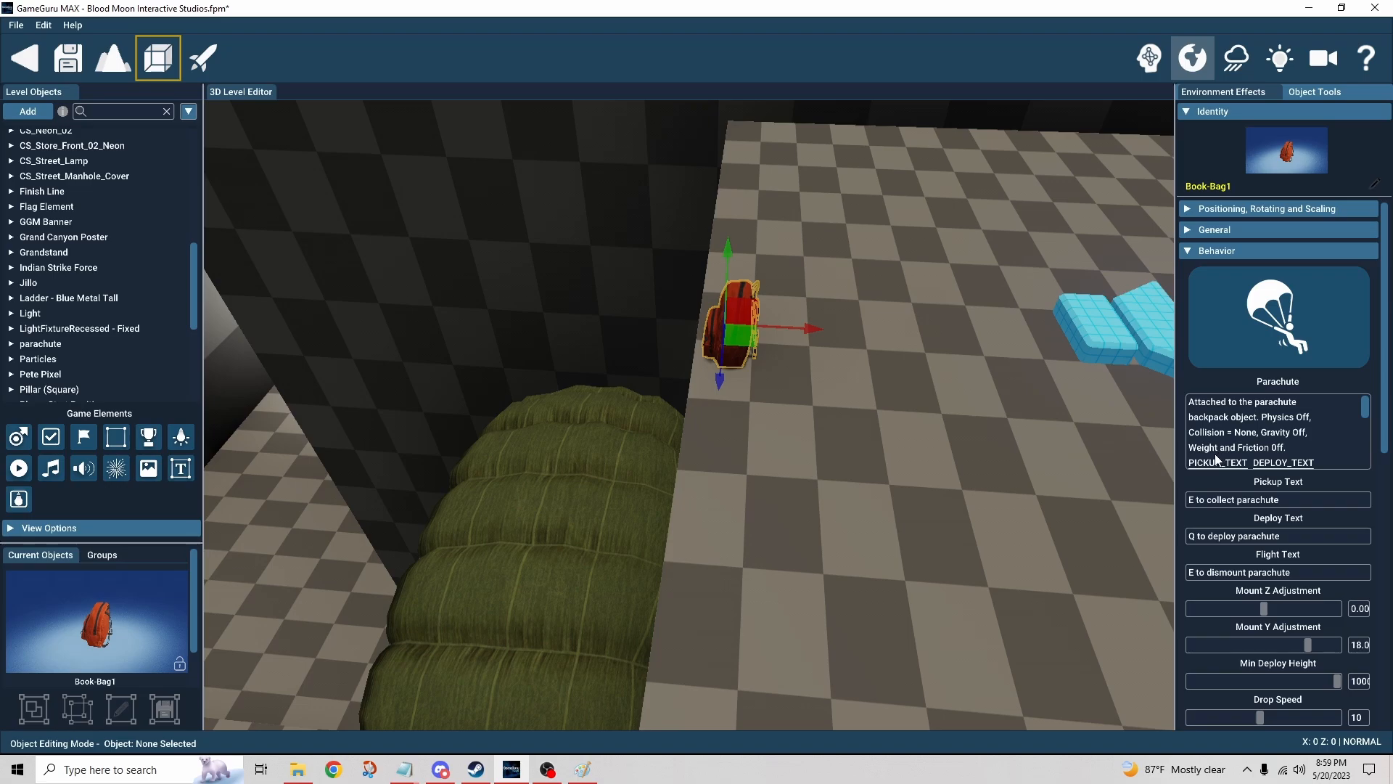
{"action": "scroll", "coordinate": [1296, 450], "scroll_direction": "down", "scroll_amount": 1}
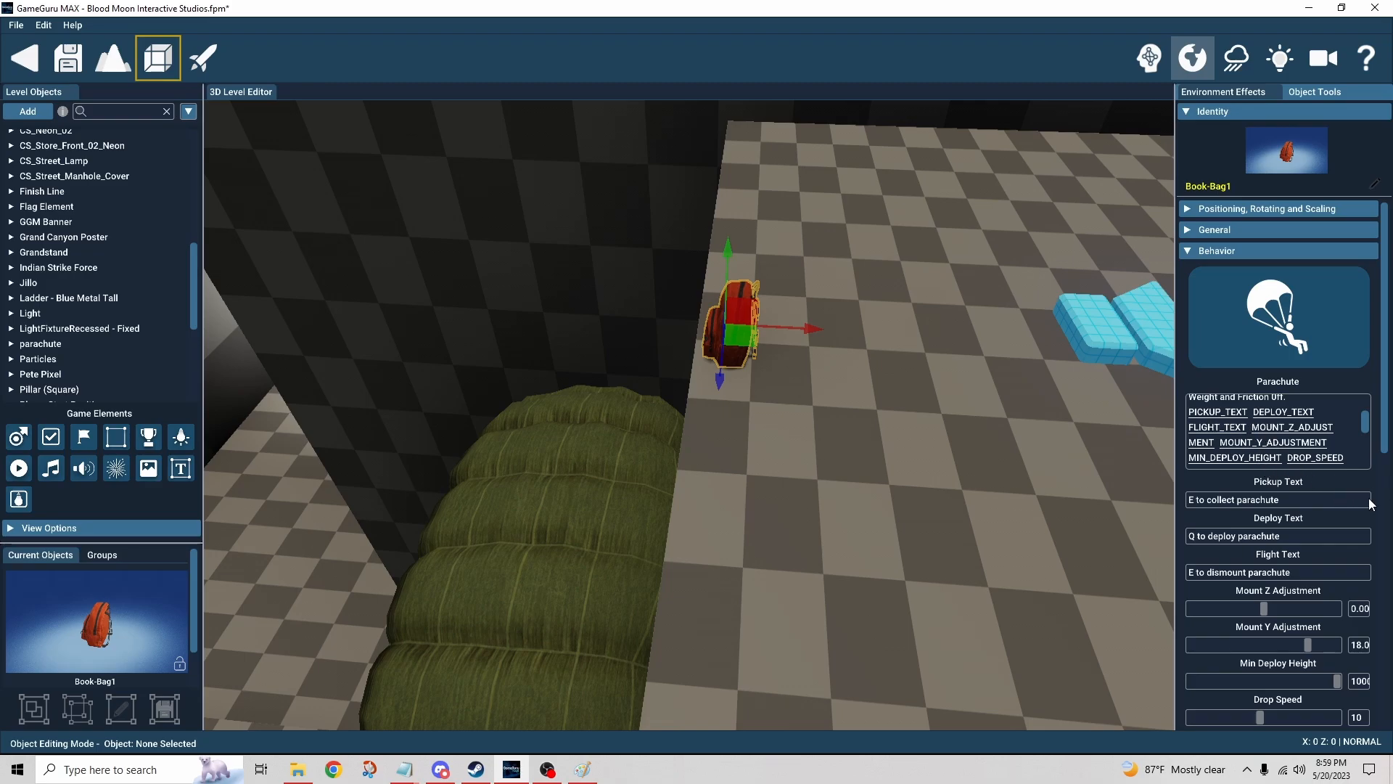
{"action": "scroll", "coordinate": [1370, 486], "scroll_direction": "down", "scroll_amount": 1}
{"action": "scroll", "coordinate": [1371, 476], "scroll_direction": "down", "scroll_amount": 1}
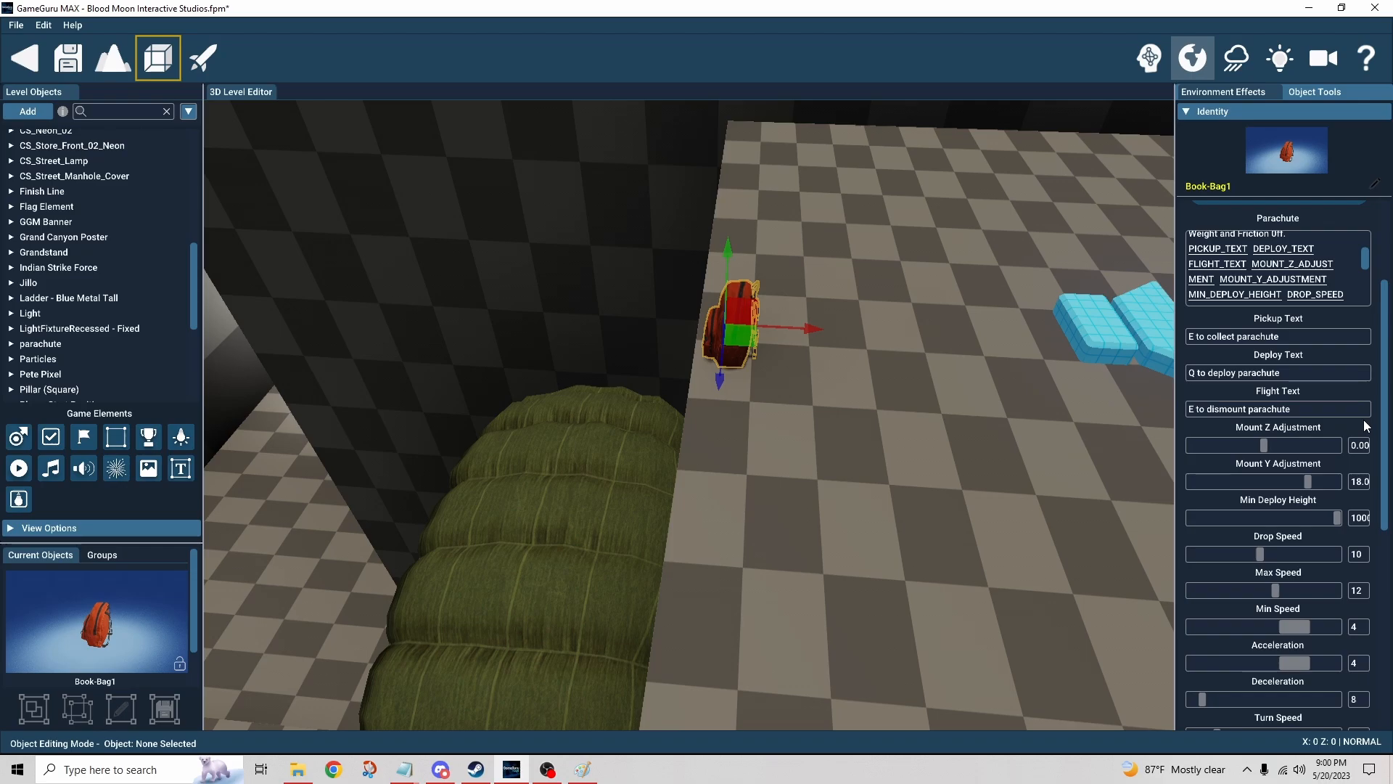
{"action": "scroll", "coordinate": [1371, 426], "scroll_direction": "down", "scroll_amount": 3}
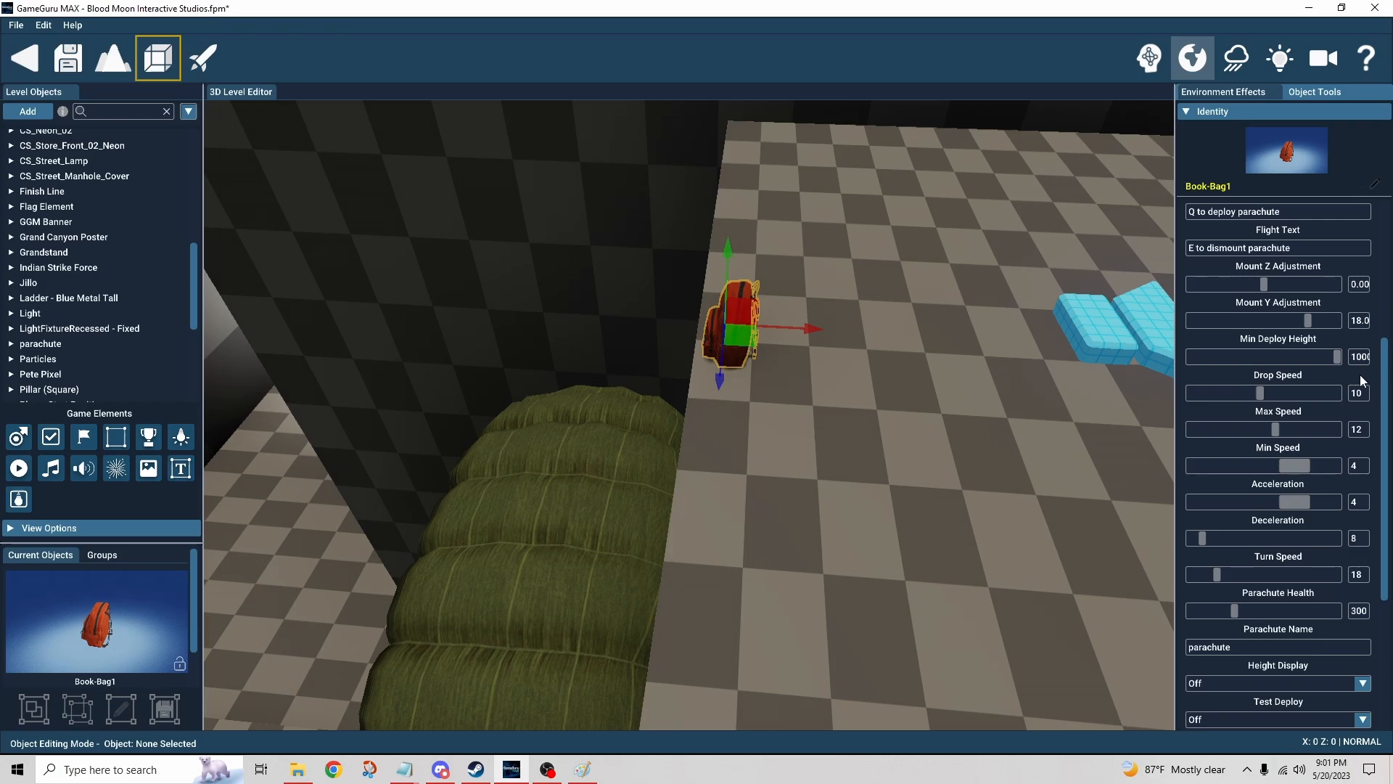
{"action": "scroll", "coordinate": [1378, 381], "scroll_direction": "down", "scroll_amount": 1}
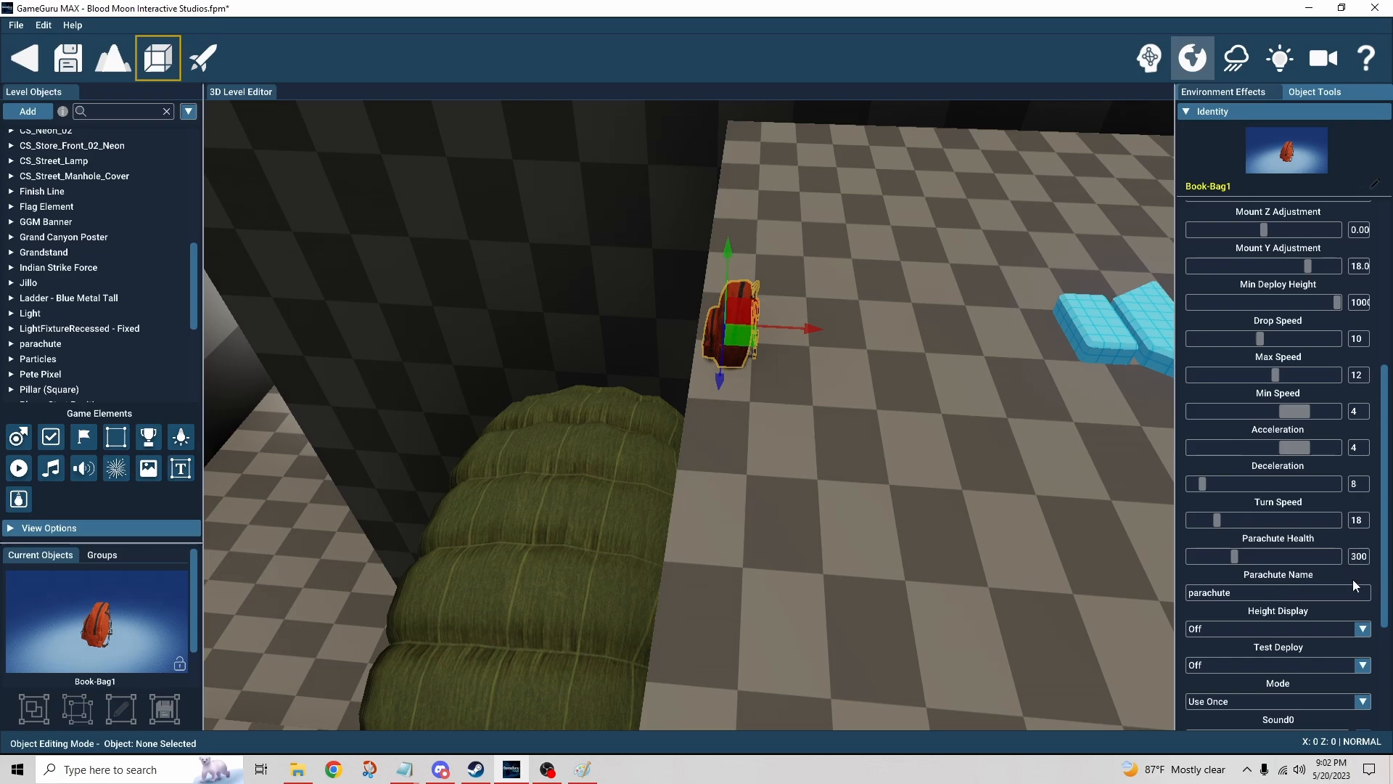
{"action": "scroll", "coordinate": [1351, 581], "scroll_direction": "down", "scroll_amount": 3}
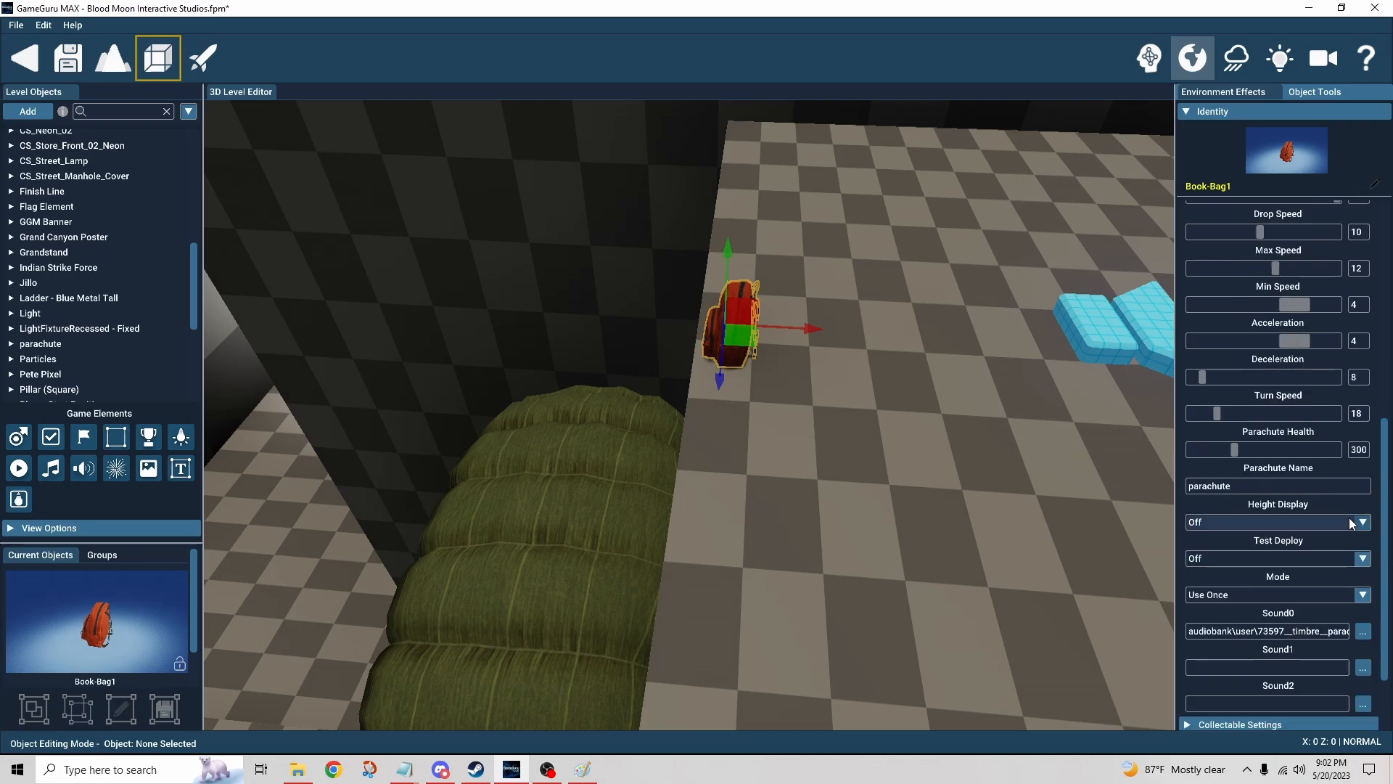
{"action": "scroll", "coordinate": [1364, 508], "scroll_direction": "down", "scroll_amount": 2}
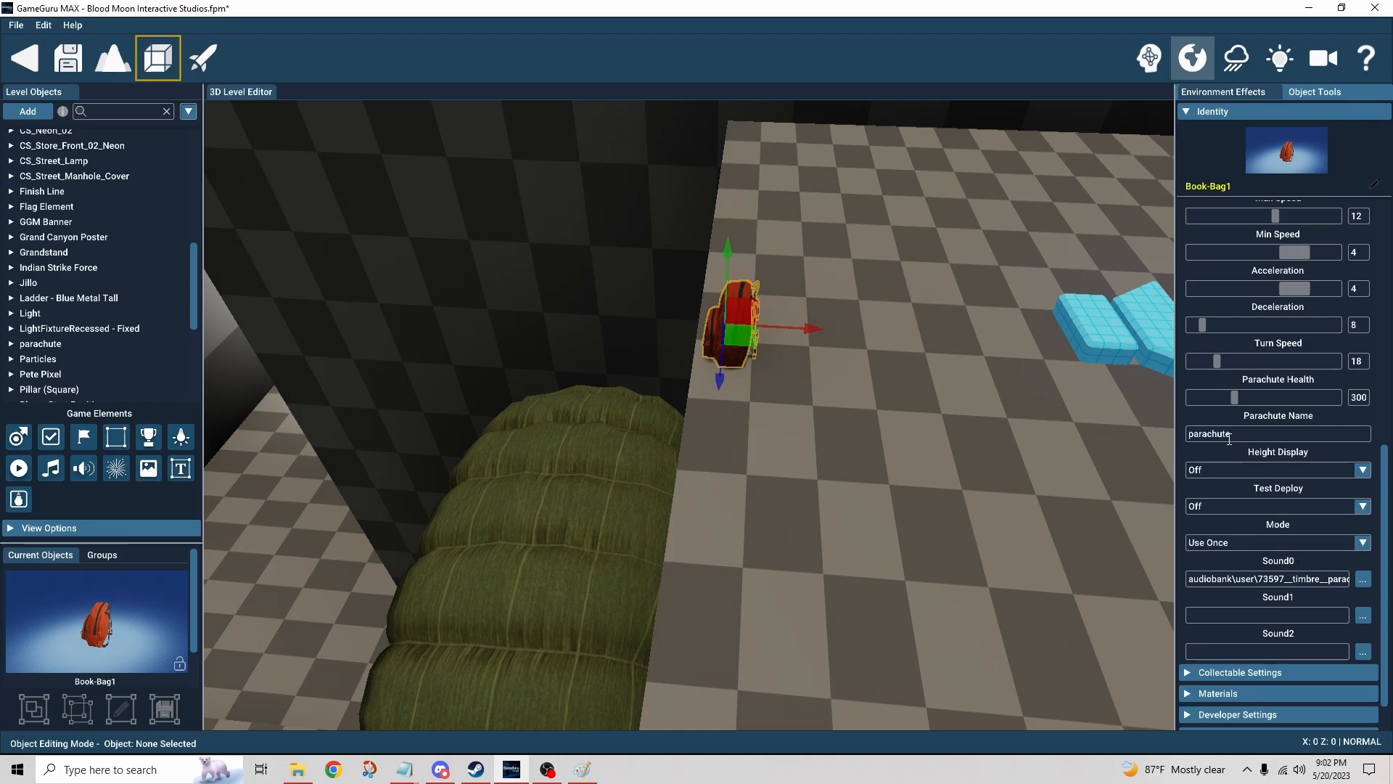
{"action": "left_click", "coordinate": [588, 524]}
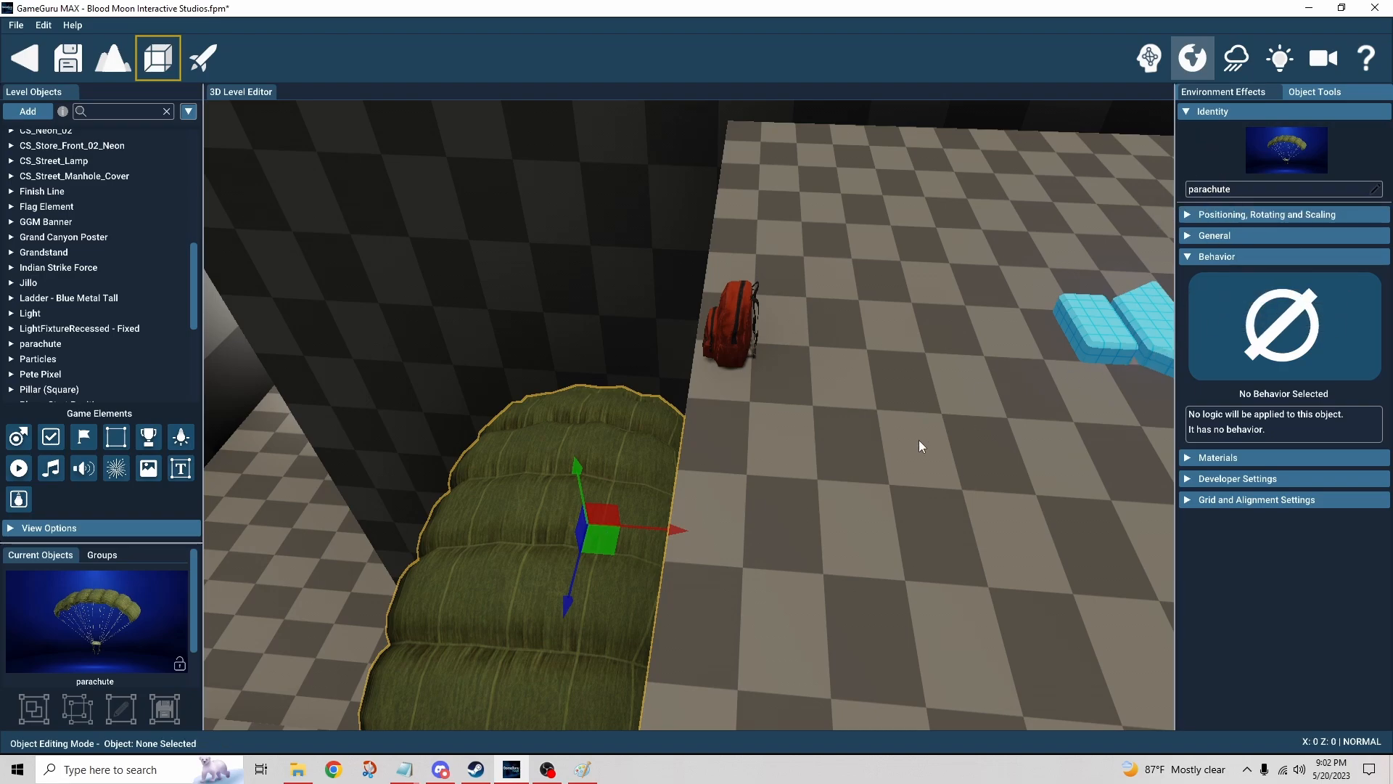
{"action": "left_click", "coordinate": [734, 325]}
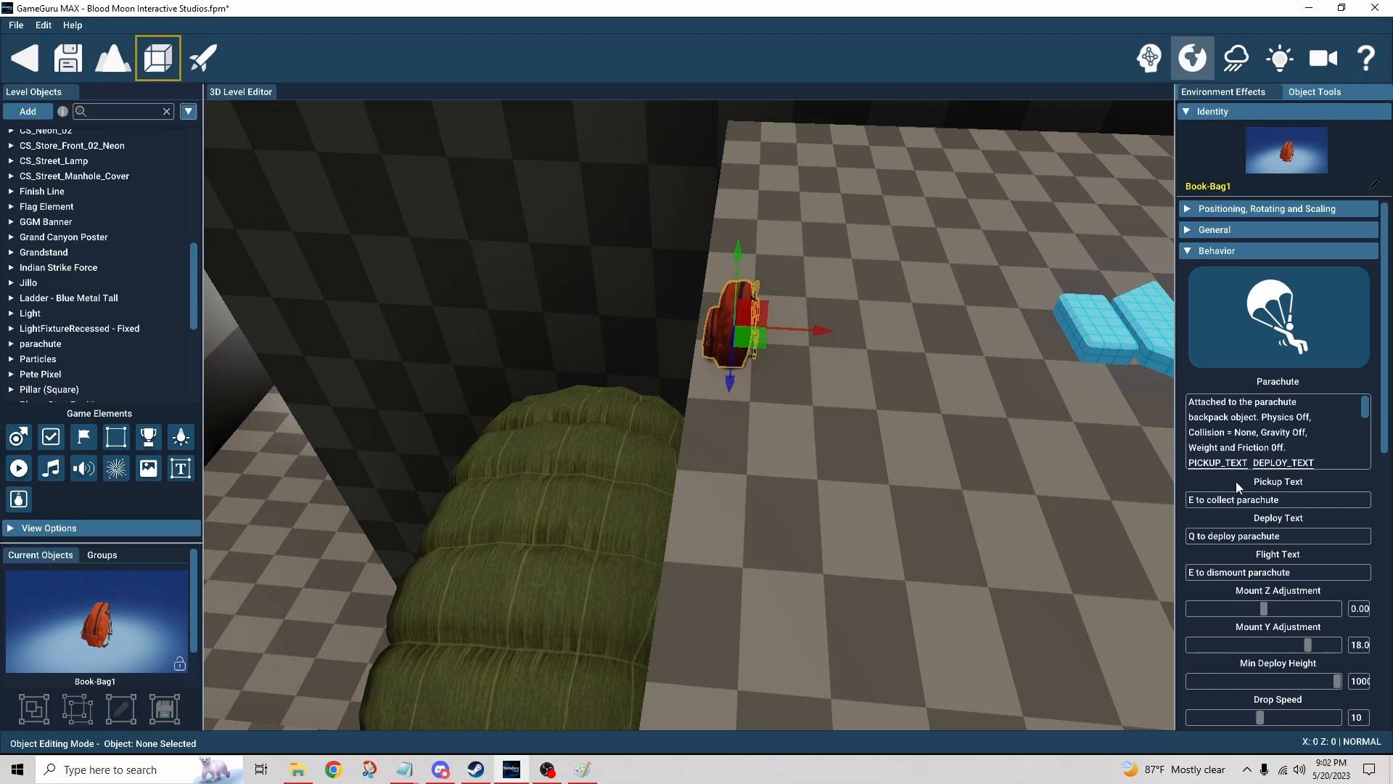
Step: Set the backpack parachute's Mode to Re-useable
{"action": "scroll", "coordinate": [1235, 481], "scroll_direction": "down", "scroll_amount": 10}
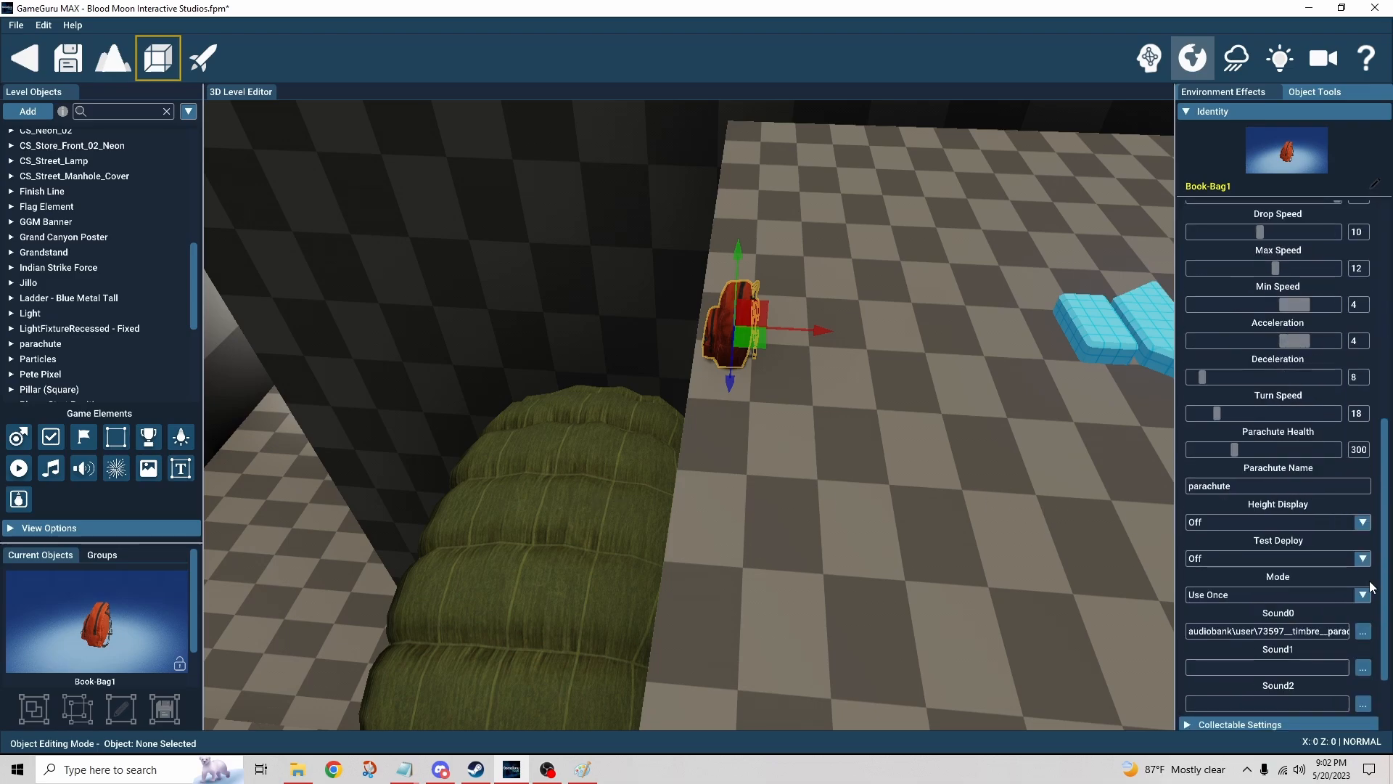
{"action": "scroll", "coordinate": [1384, 597], "scroll_direction": "down", "scroll_amount": 3}
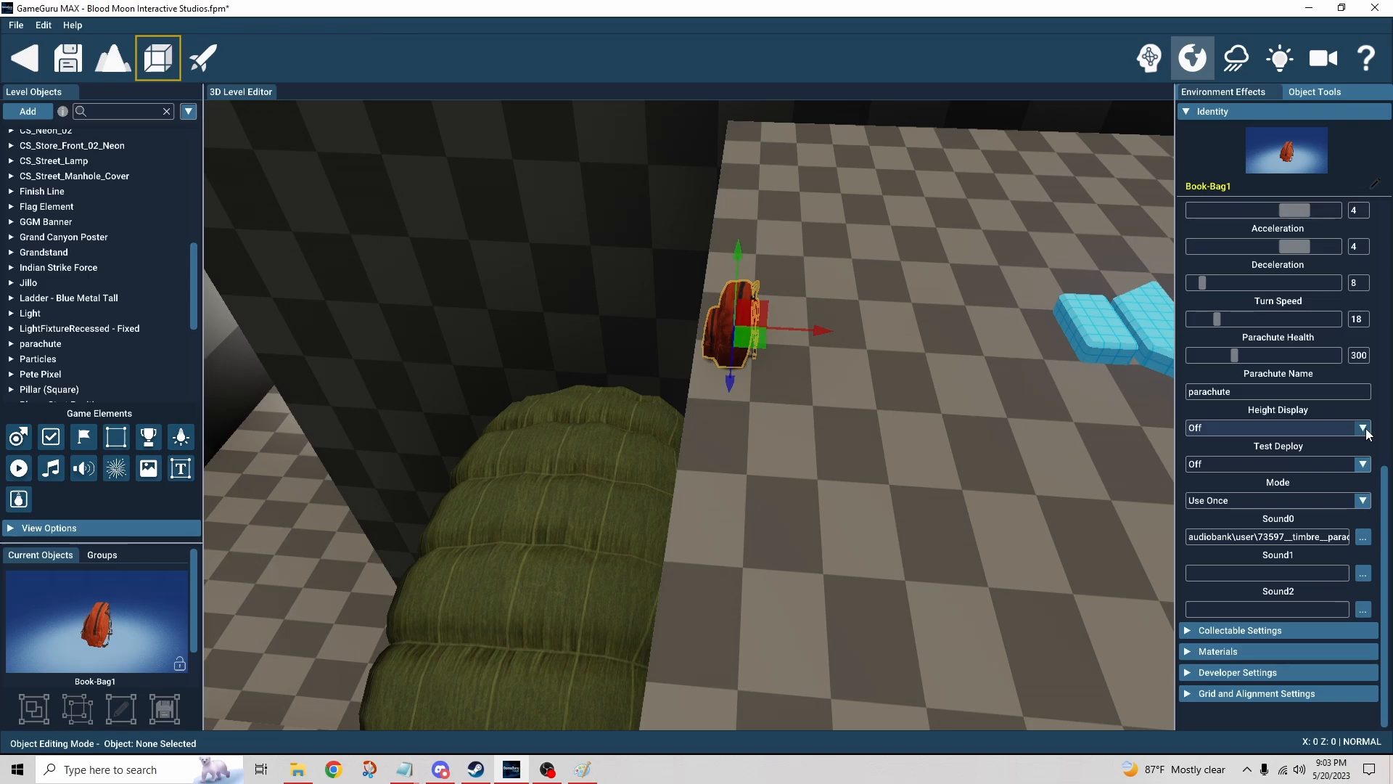
{"action": "scroll", "coordinate": [1365, 467], "scroll_direction": "up", "scroll_amount": 1}
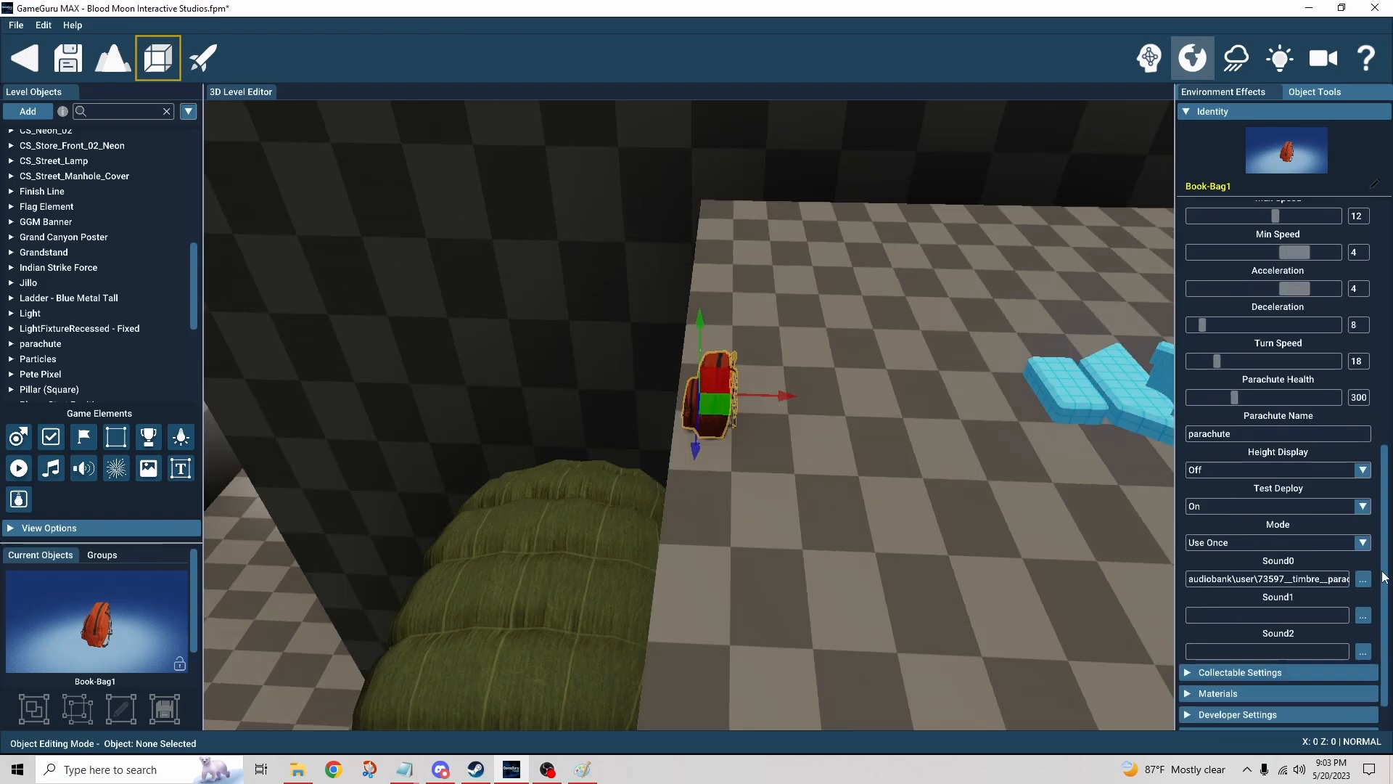
{"action": "left_click", "coordinate": [1315, 542]}
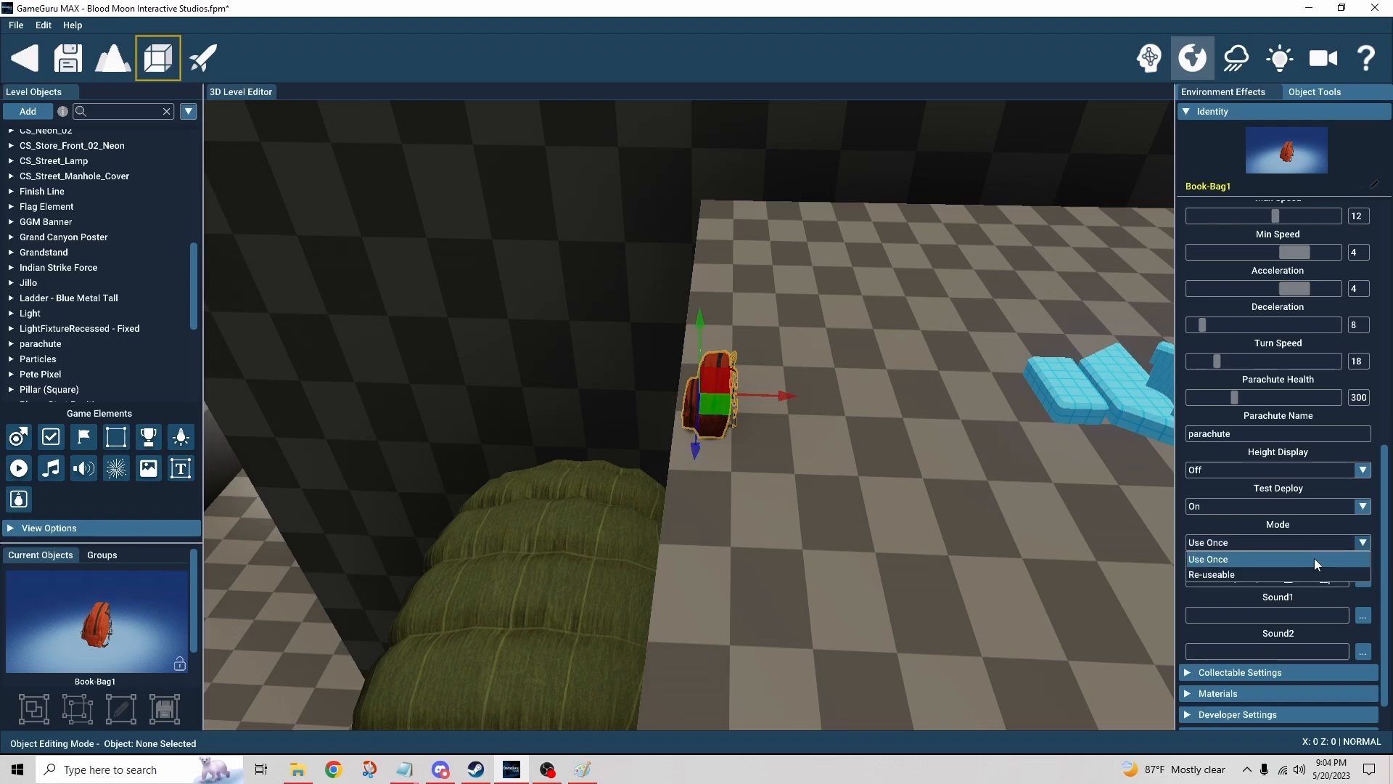
{"action": "left_click", "coordinate": [1300, 575]}
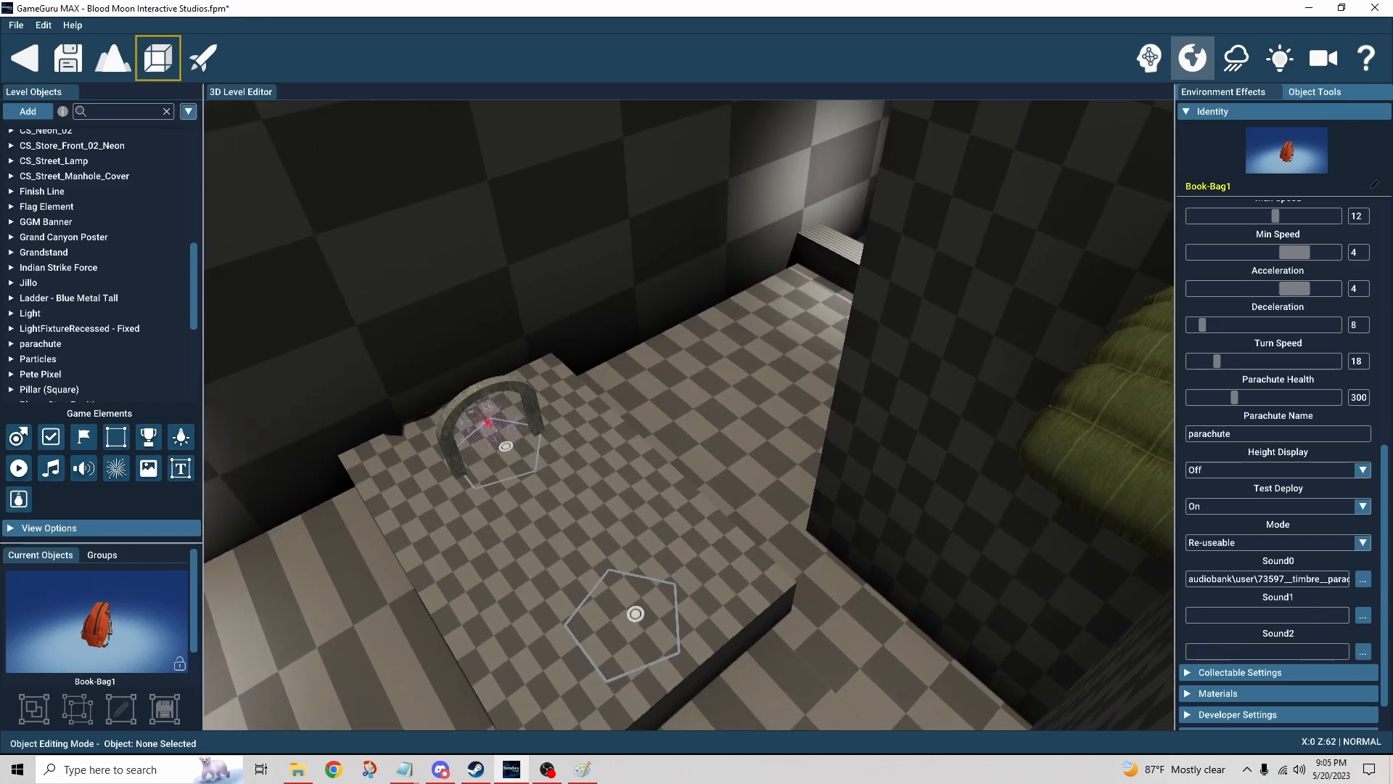
Step: Fly over to the stone arch and select the teleport trigger zone beneath it
{"action": "right_click_drag", "start_coordinate": [690, 415], "coordinate": [782, 604]}
{"action": "key", "text": "w"}
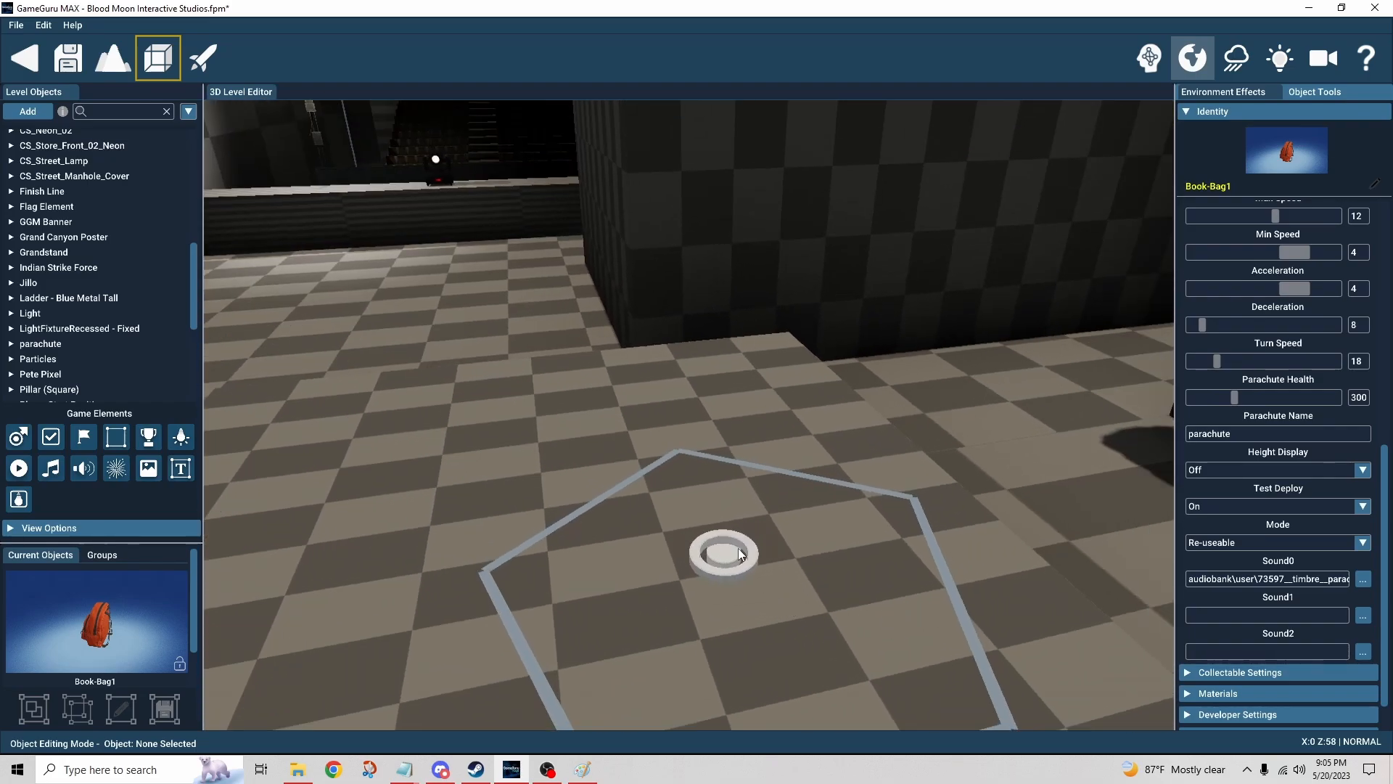
{"action": "mouse_move", "coordinate": [728, 532]}
{"action": "right_mouse_down"}
{"action": "mouse_move", "coordinate": [711, 533]}
{"action": "mouse_move", "coordinate": [770, 508]}
{"action": "mouse_move", "coordinate": [711, 494]}
{"action": "mouse_move", "coordinate": [726, 501]}
{"action": "mouse_move", "coordinate": [674, 534]}
{"action": "mouse_move", "coordinate": [689, 522]}
{"action": "mouse_move", "coordinate": [646, 522]}
{"action": "mouse_move", "coordinate": [653, 508]}
{"action": "mouse_move", "coordinate": [814, 503]}
{"action": "right_mouse_up"}
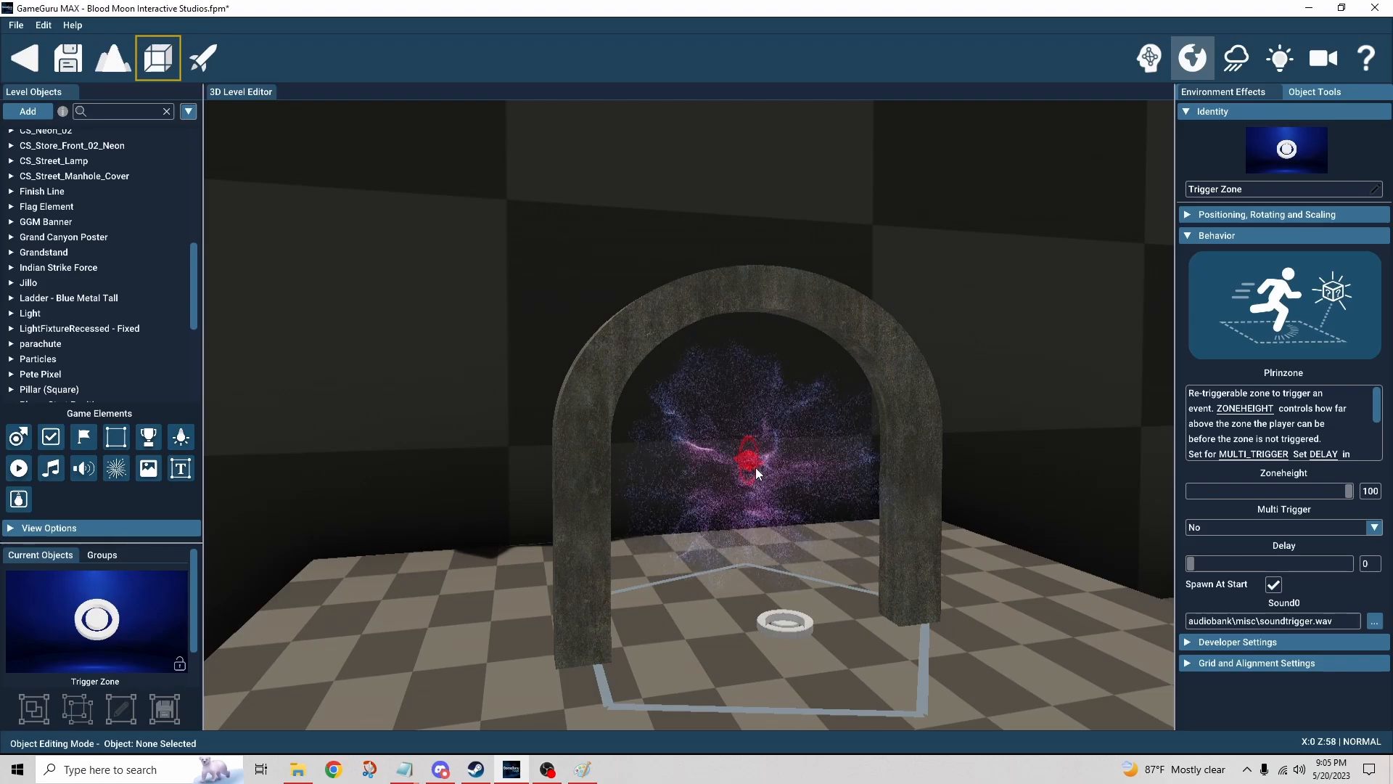
{"action": "scroll", "coordinate": [756, 467], "scroll_direction": "up", "scroll_amount": 3}
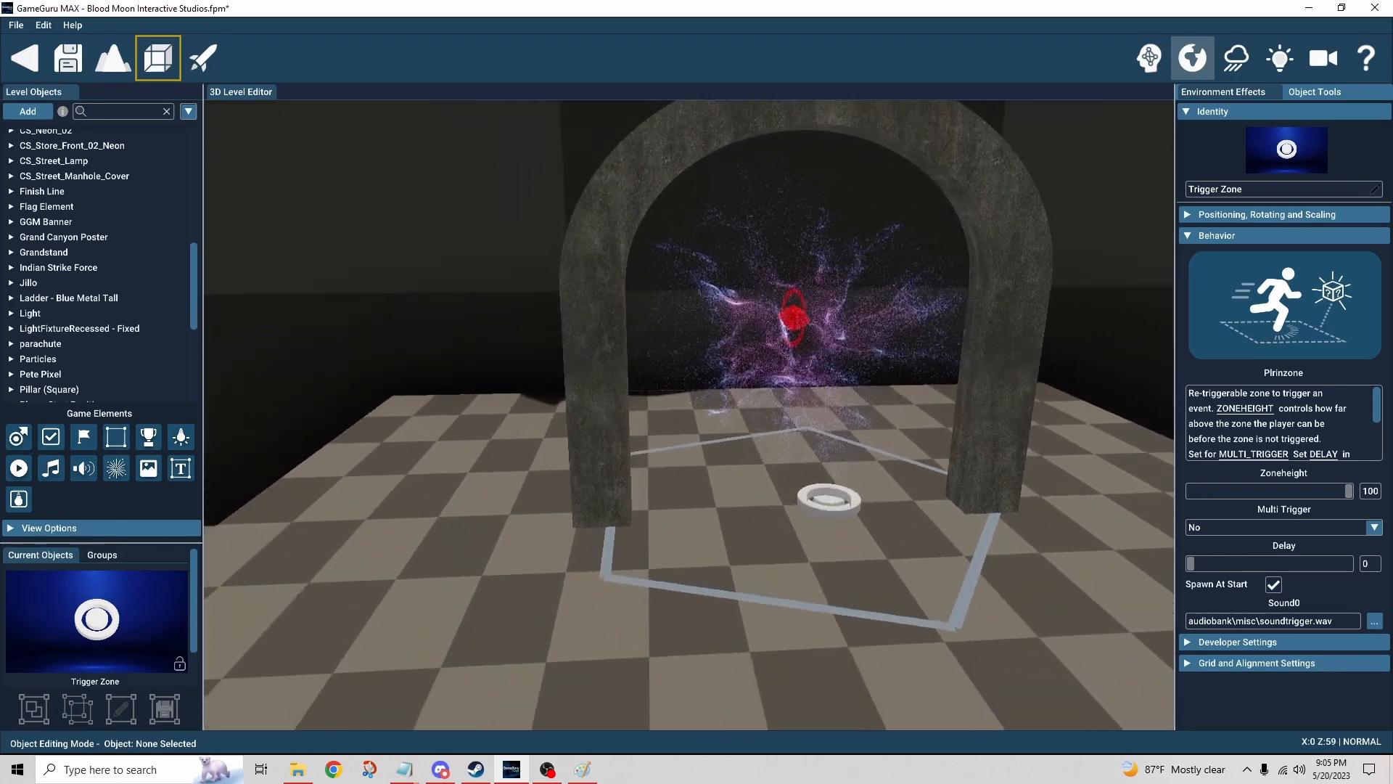
{"action": "left_click", "coordinate": [834, 499]}
{"action": "right_click_drag", "start_coordinate": [833, 528], "coordinate": [902, 547]}
{"action": "right_click_drag", "start_coordinate": [998, 537], "coordinate": [999, 537]}
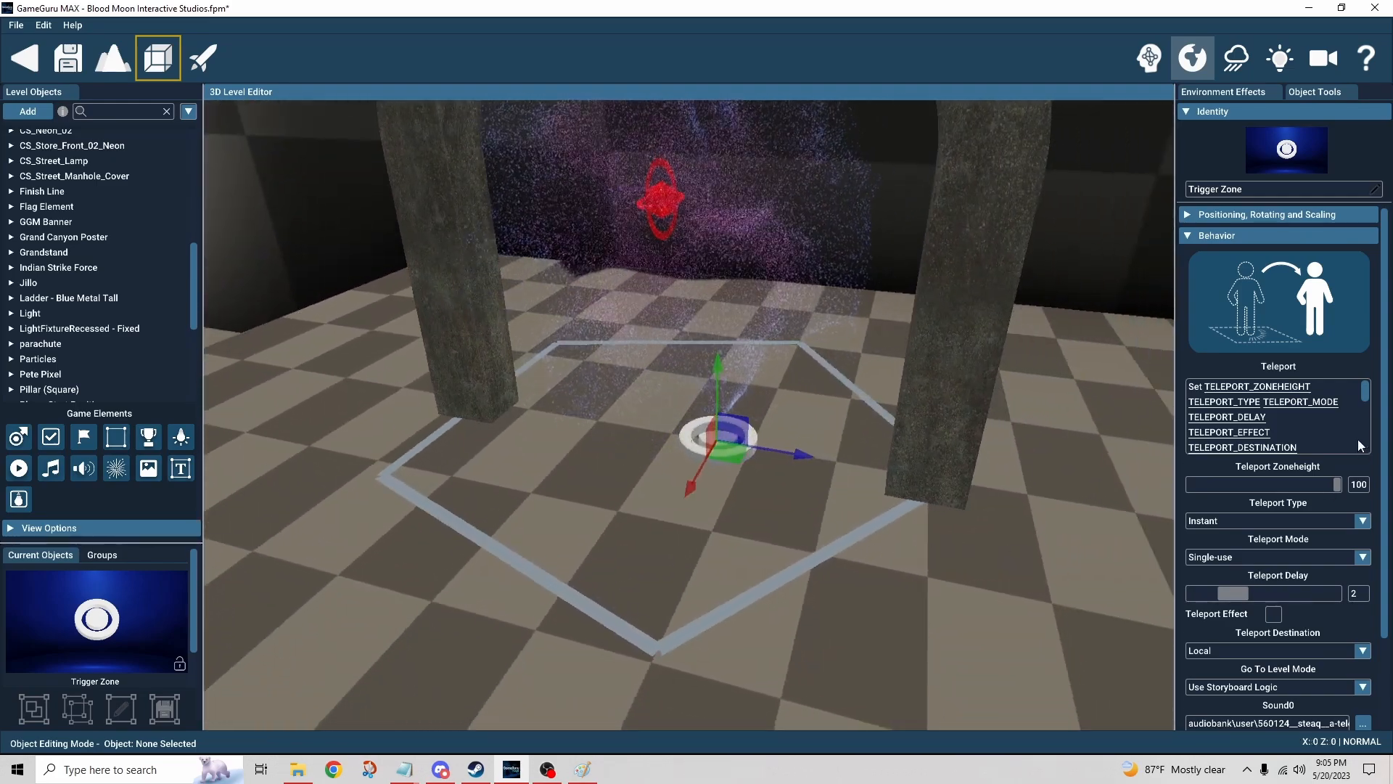
Step: Open the trigger zone's Teleport Type and Teleport Mode lists to review their options
{"action": "scroll", "coordinate": [1370, 466], "scroll_direction": "down", "scroll_amount": 1}
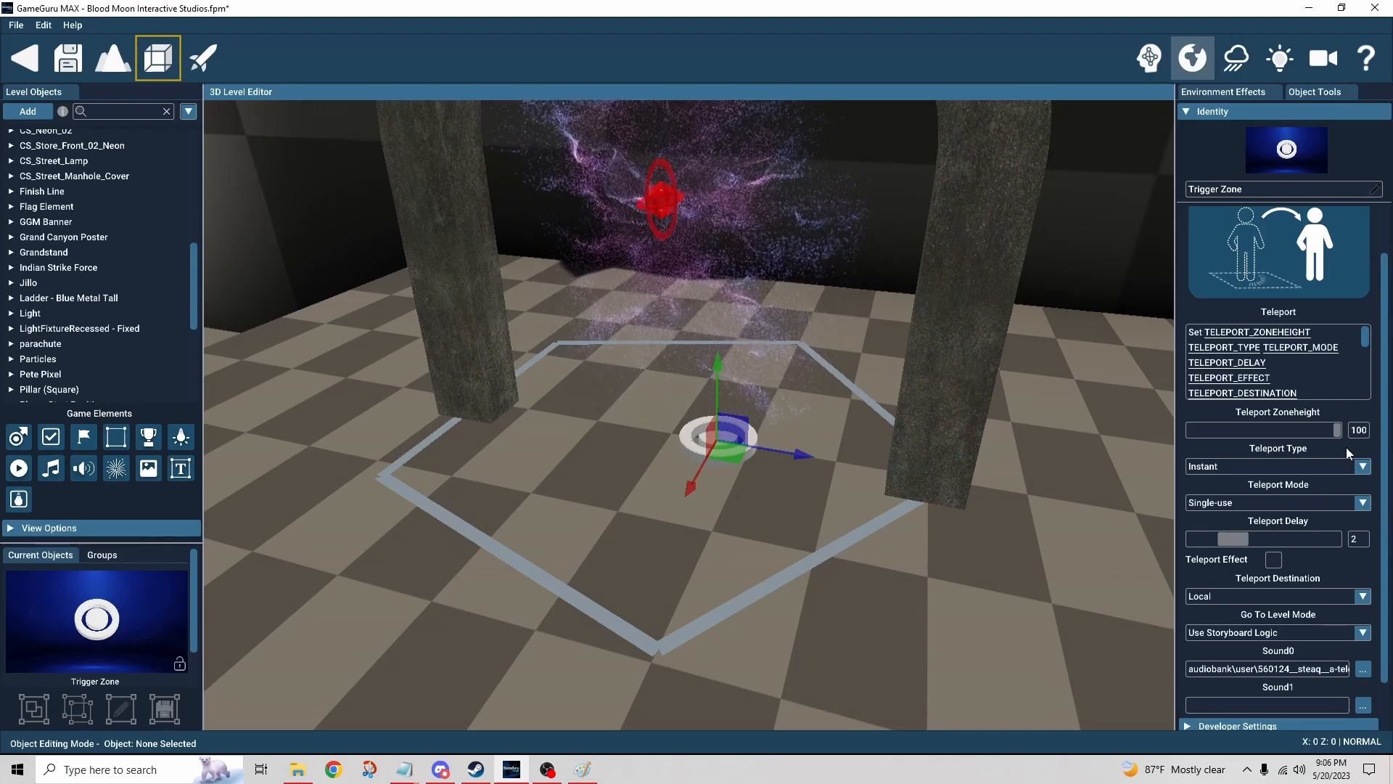
{"action": "scroll", "coordinate": [1367, 447], "scroll_direction": "down", "scroll_amount": 1}
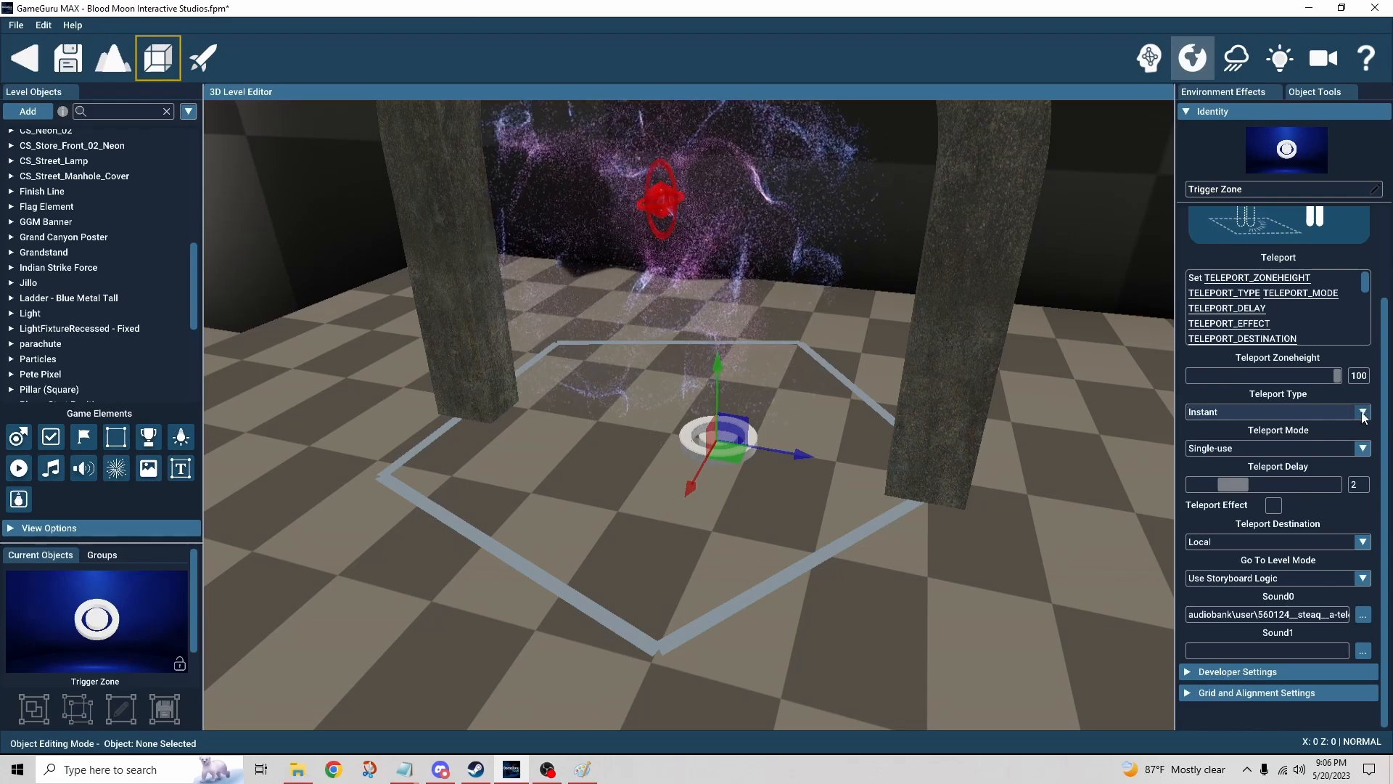
{"action": "left_click", "coordinate": [1364, 413]}
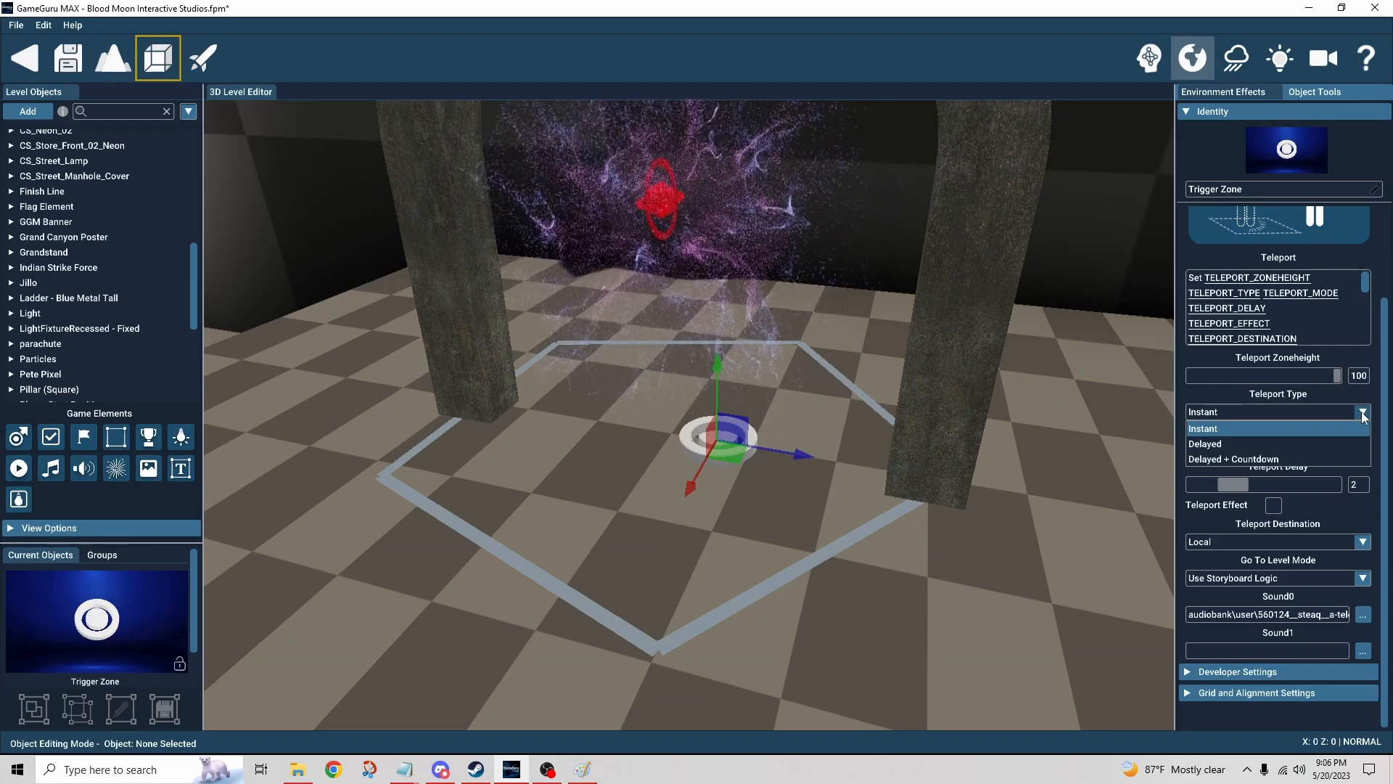
{"action": "left_click", "coordinate": [1357, 475]}
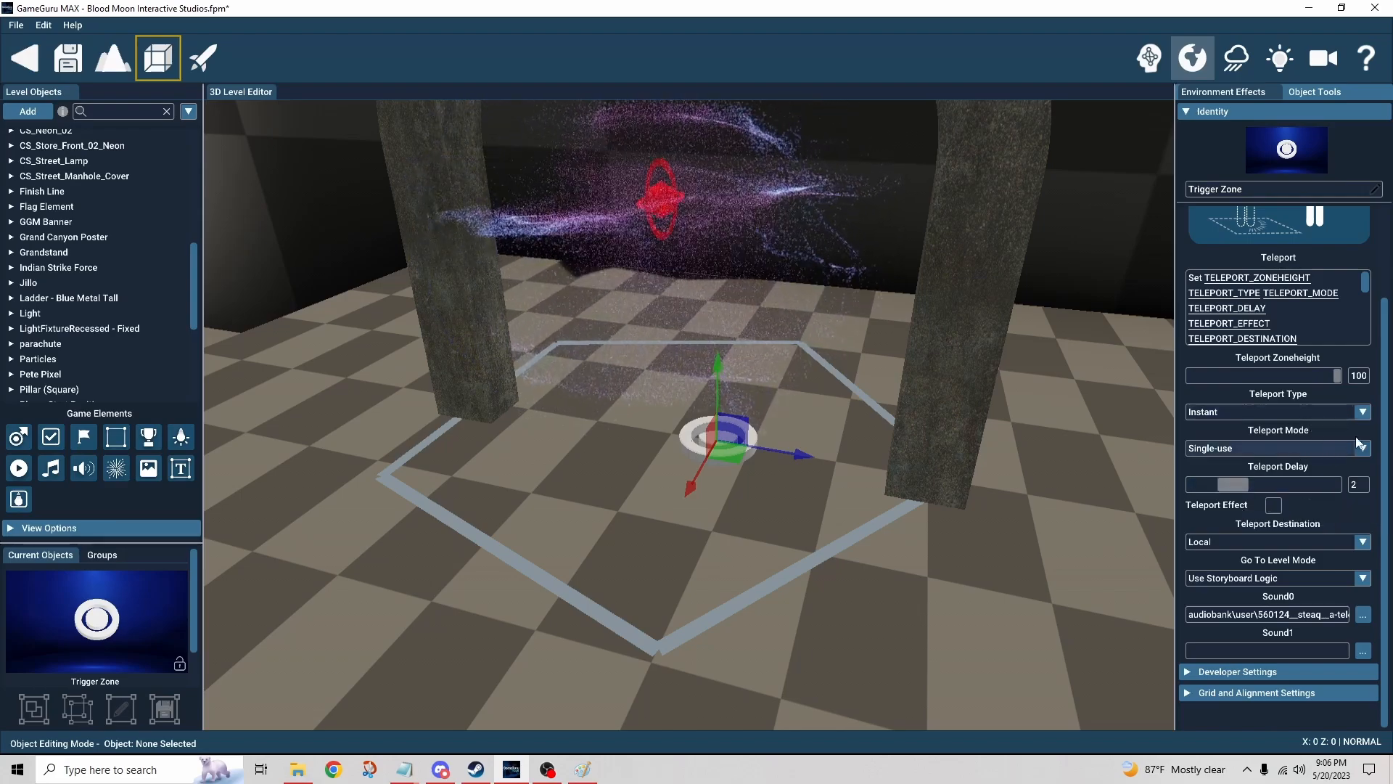
{"action": "left_click", "coordinate": [1362, 411]}
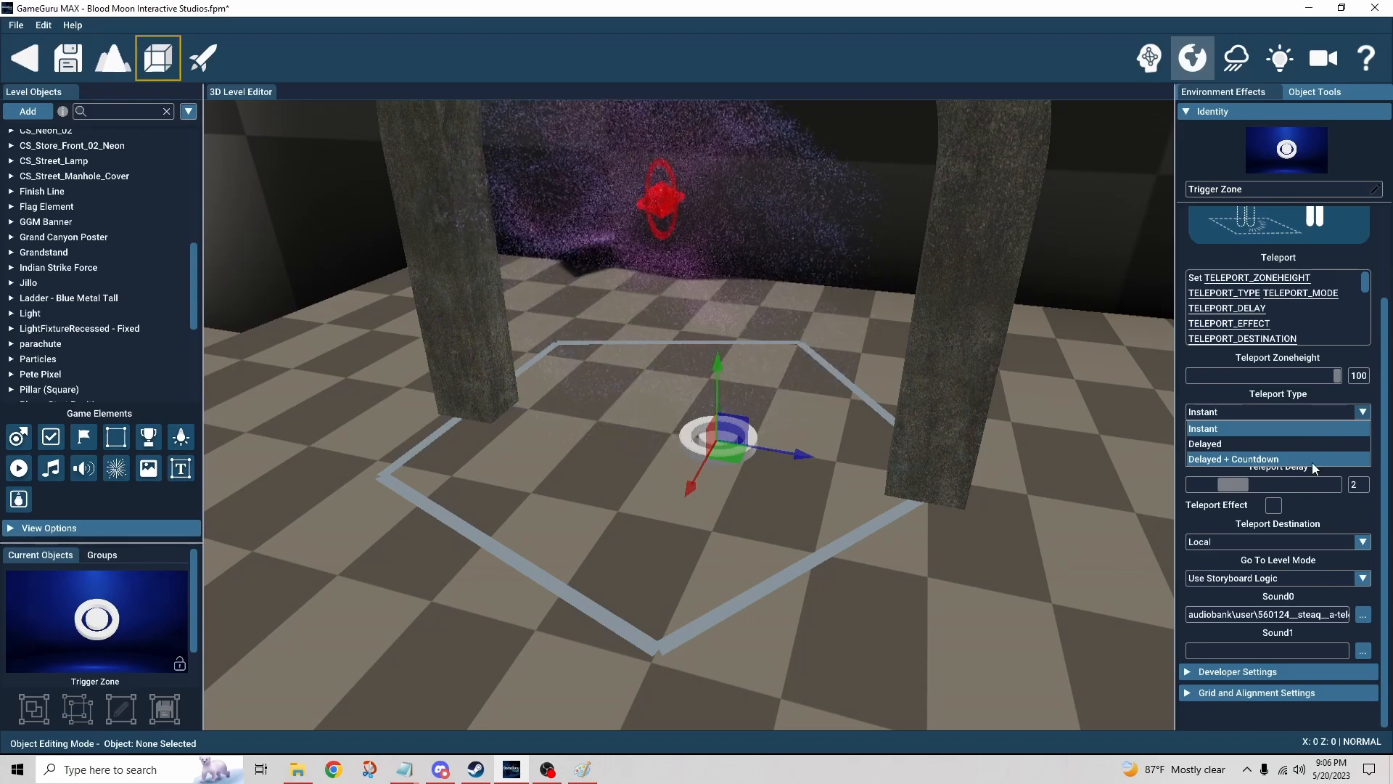
{"action": "left_click", "coordinate": [1307, 430]}
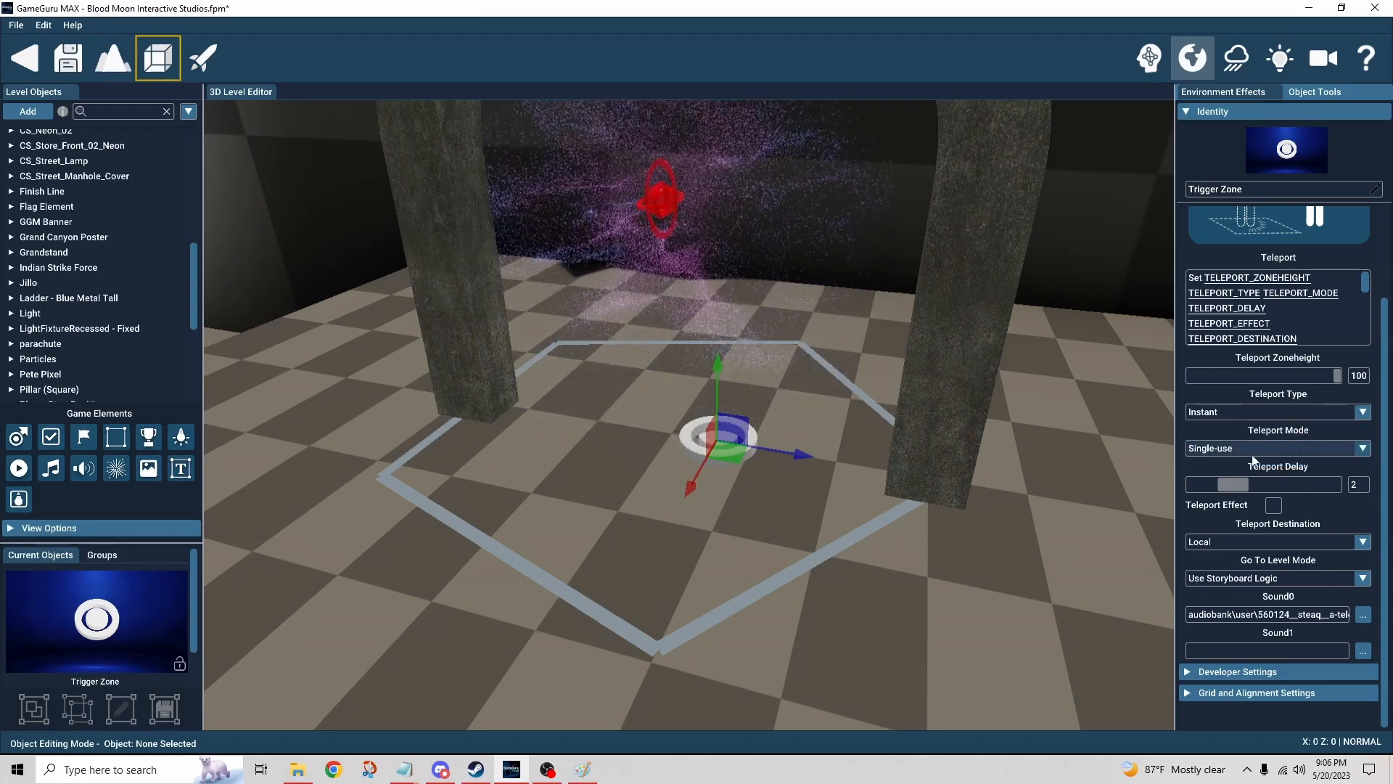
{"action": "left_click", "coordinate": [1283, 450]}
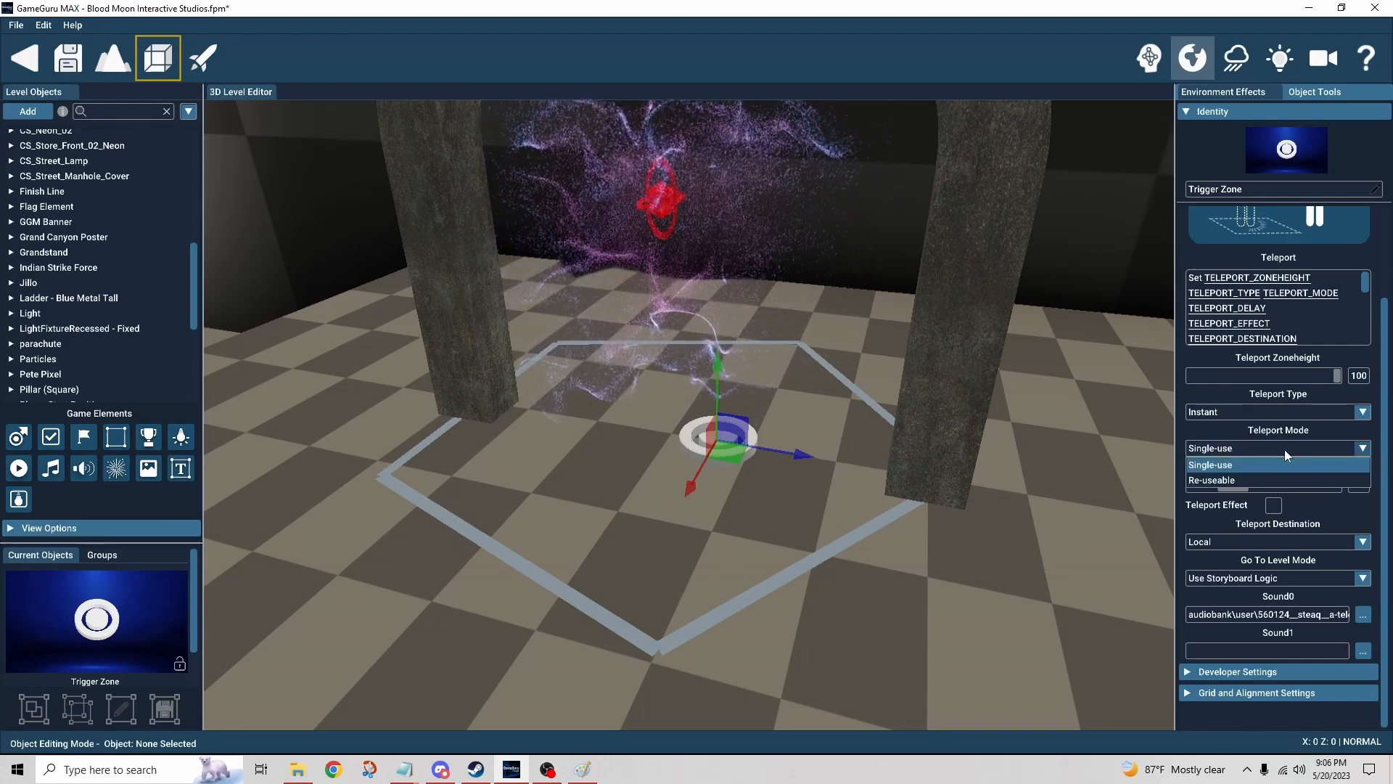
{"action": "left_click", "coordinate": [1284, 450]}
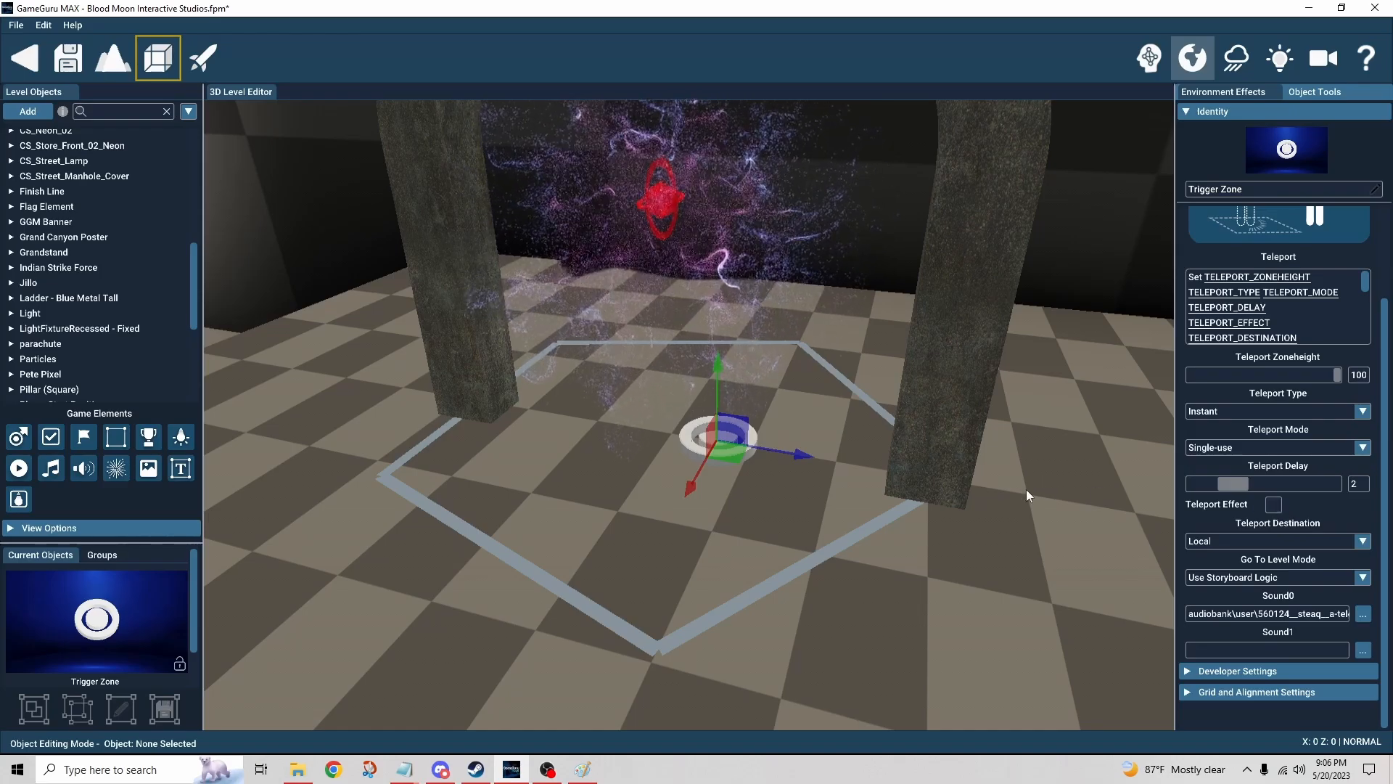
Step: Place a player start marker in front of the arch and rotate it to face the trigger zone
{"action": "right_click_drag", "start_coordinate": [1026, 490], "coordinate": [1379, 498]}
{"action": "right_click_drag", "start_coordinate": [852, 482], "coordinate": [865, 476]}
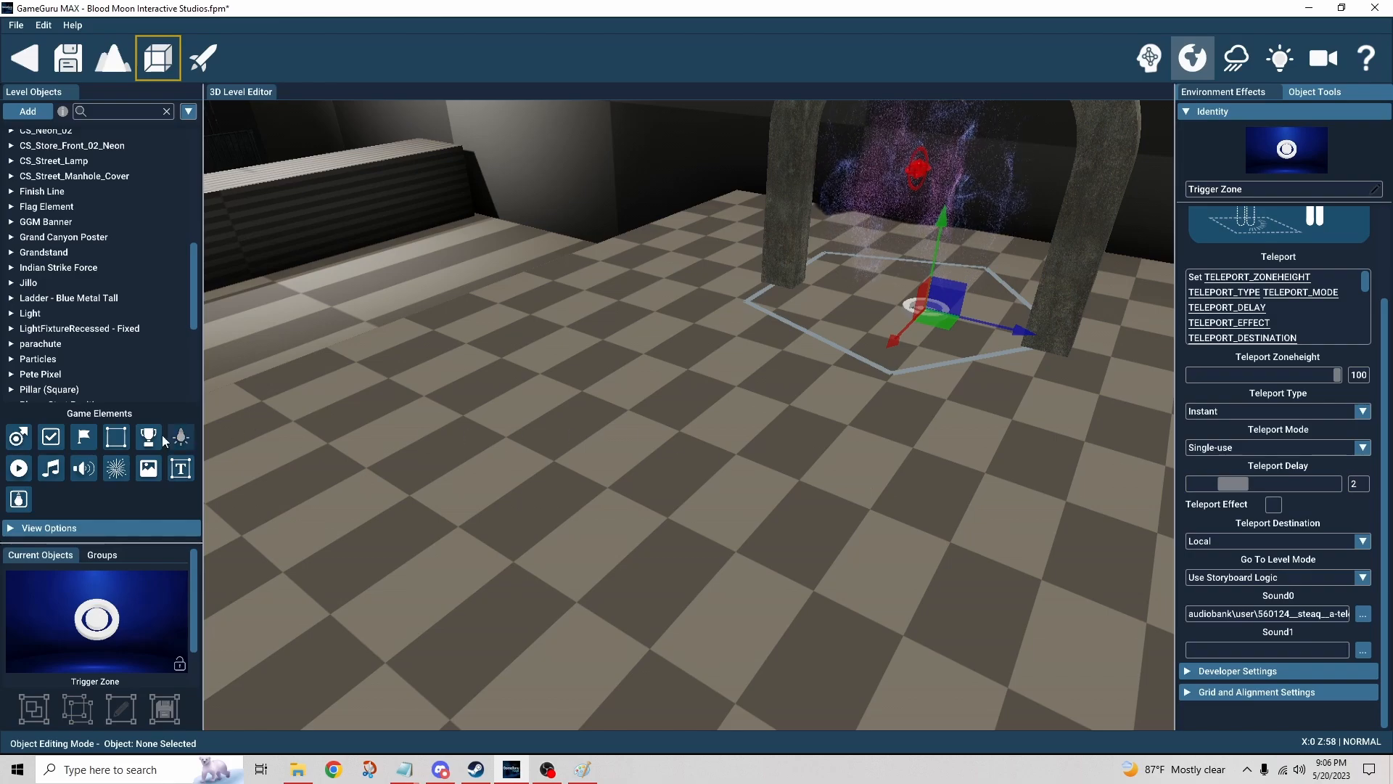
{"action": "left_click", "coordinate": [18, 436]}
{"action": "left_click", "coordinate": [573, 564]}
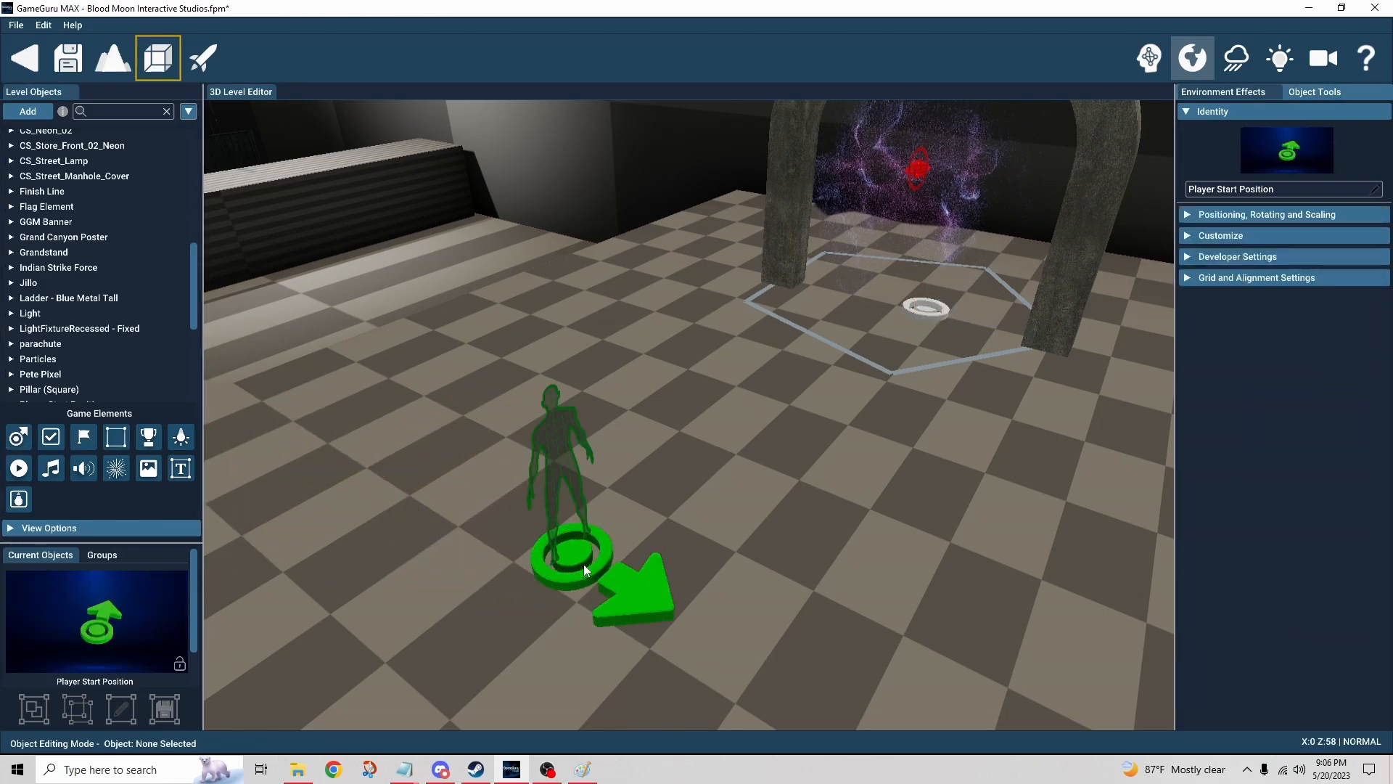
{"action": "left_click", "coordinate": [578, 554]}
{"action": "key", "text": "r"}
{"action": "key", "text": "r"}
{"action": "key", "text": "r"}
{"action": "key", "text": "r"}
{"action": "key", "text": "r"}
{"action": "key", "text": "r"}
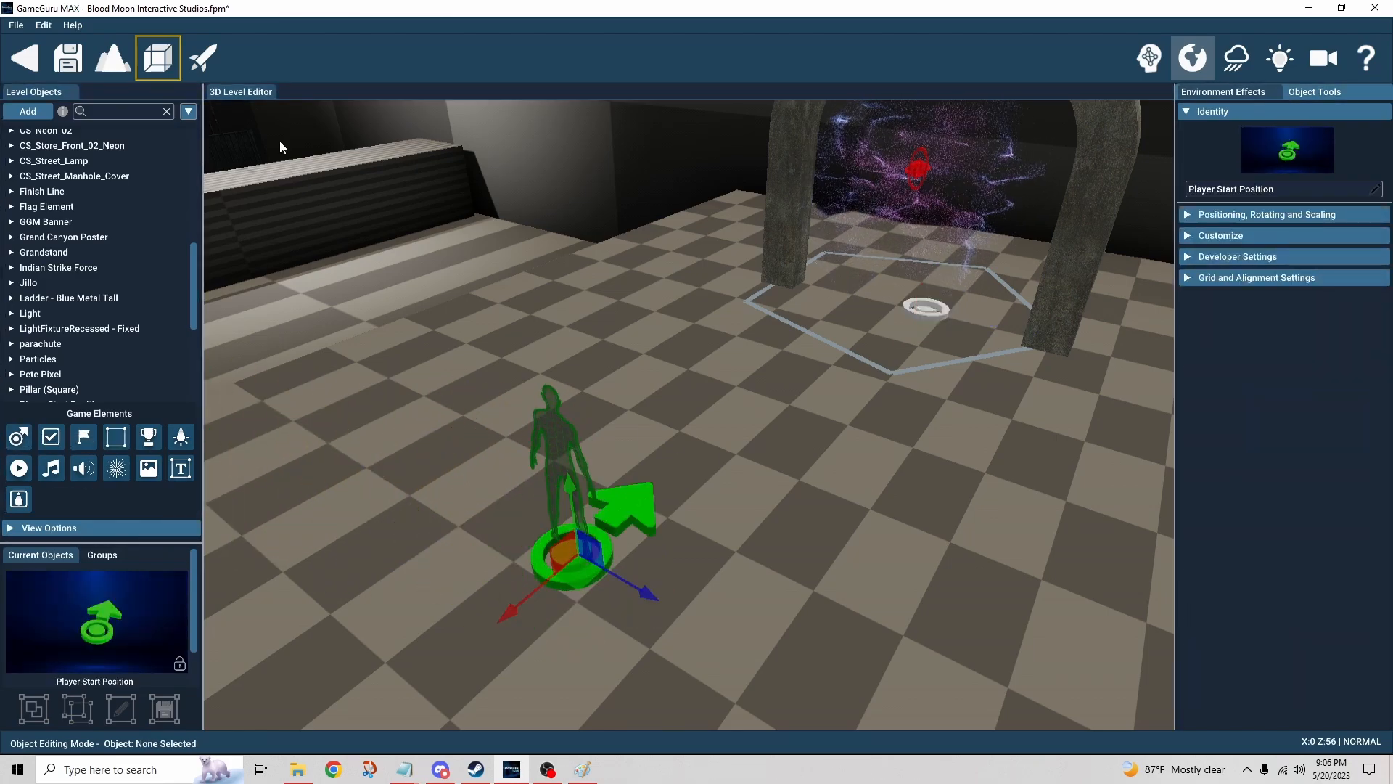
Step: Test-play the level twice, walking the player into the teleport zone under the arch, and exit each time
{"action": "left_click", "coordinate": [205, 58]}
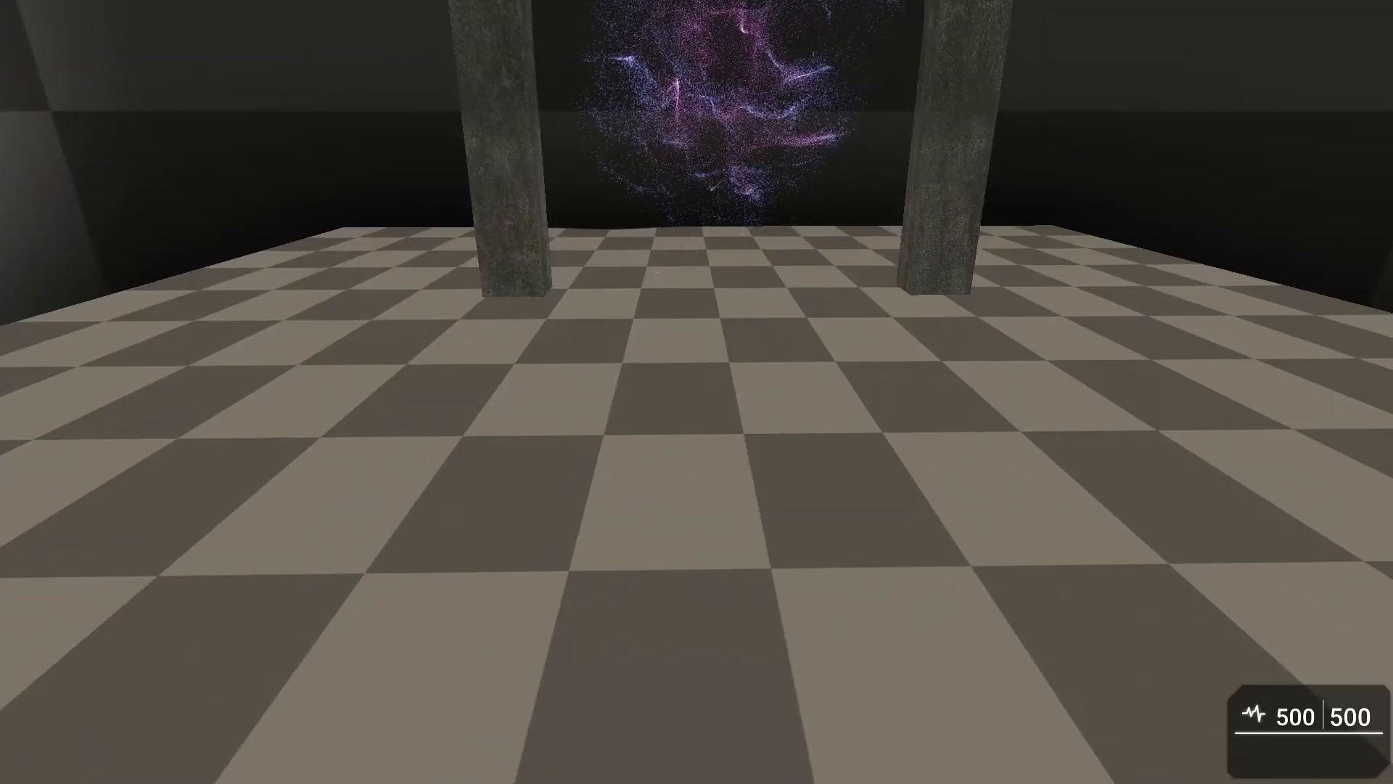
{"action": "key", "text": "w"}
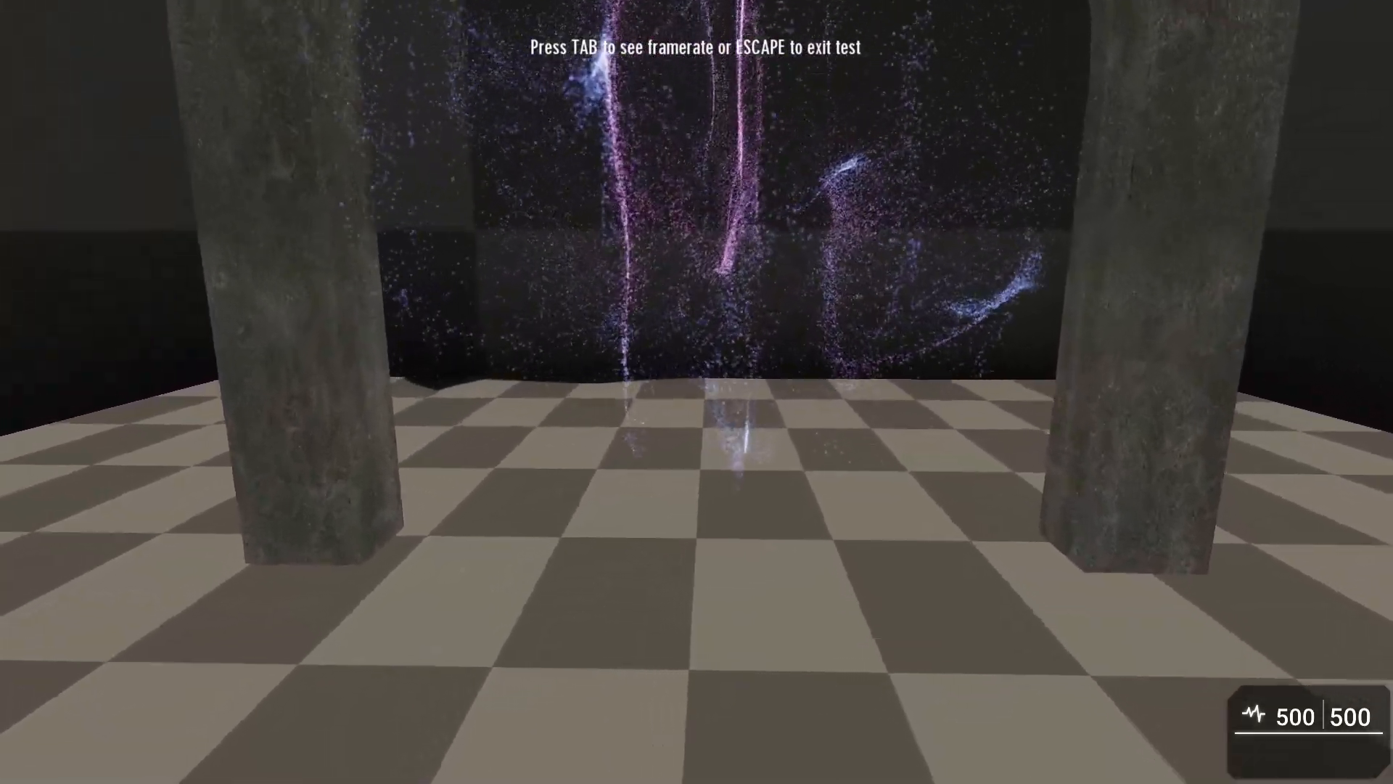
{"action": "key", "text": "w"}
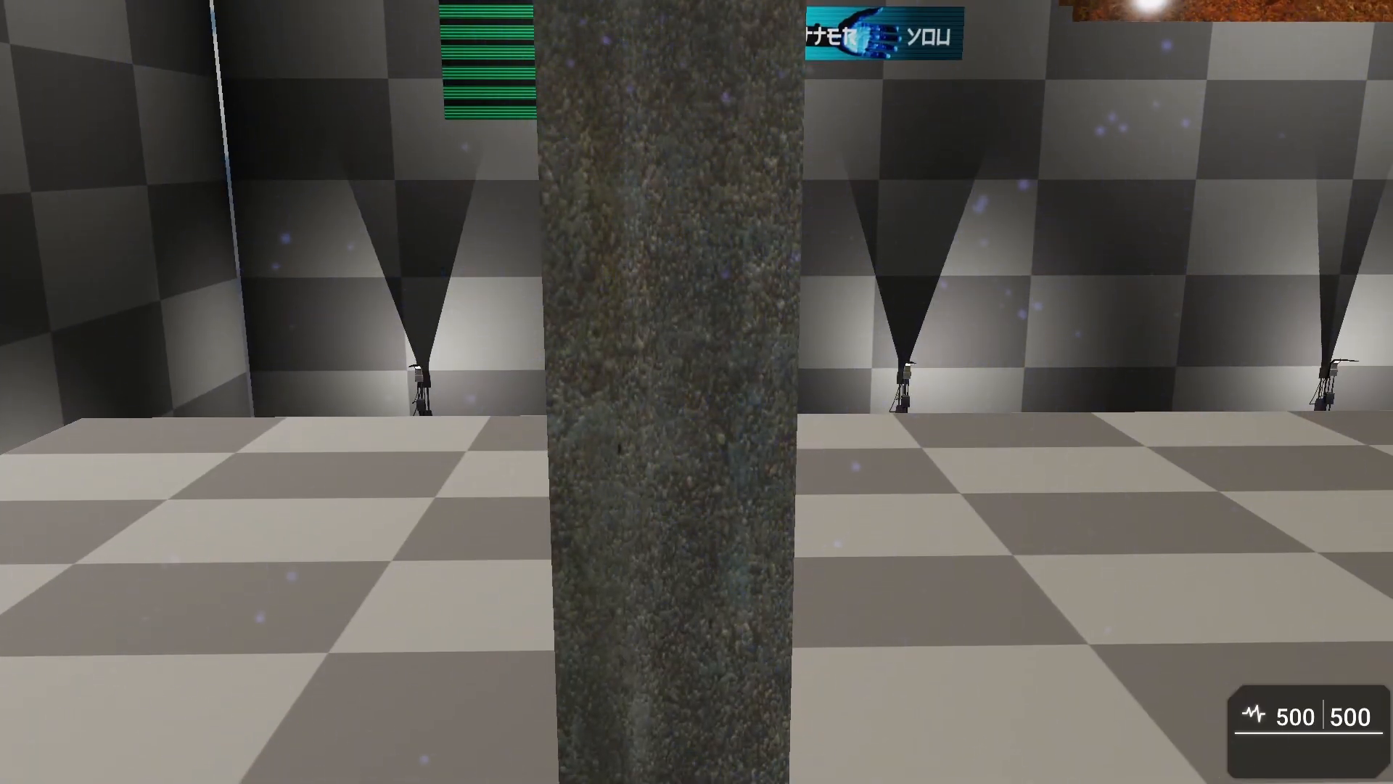
{"action": "key", "text": "w"}
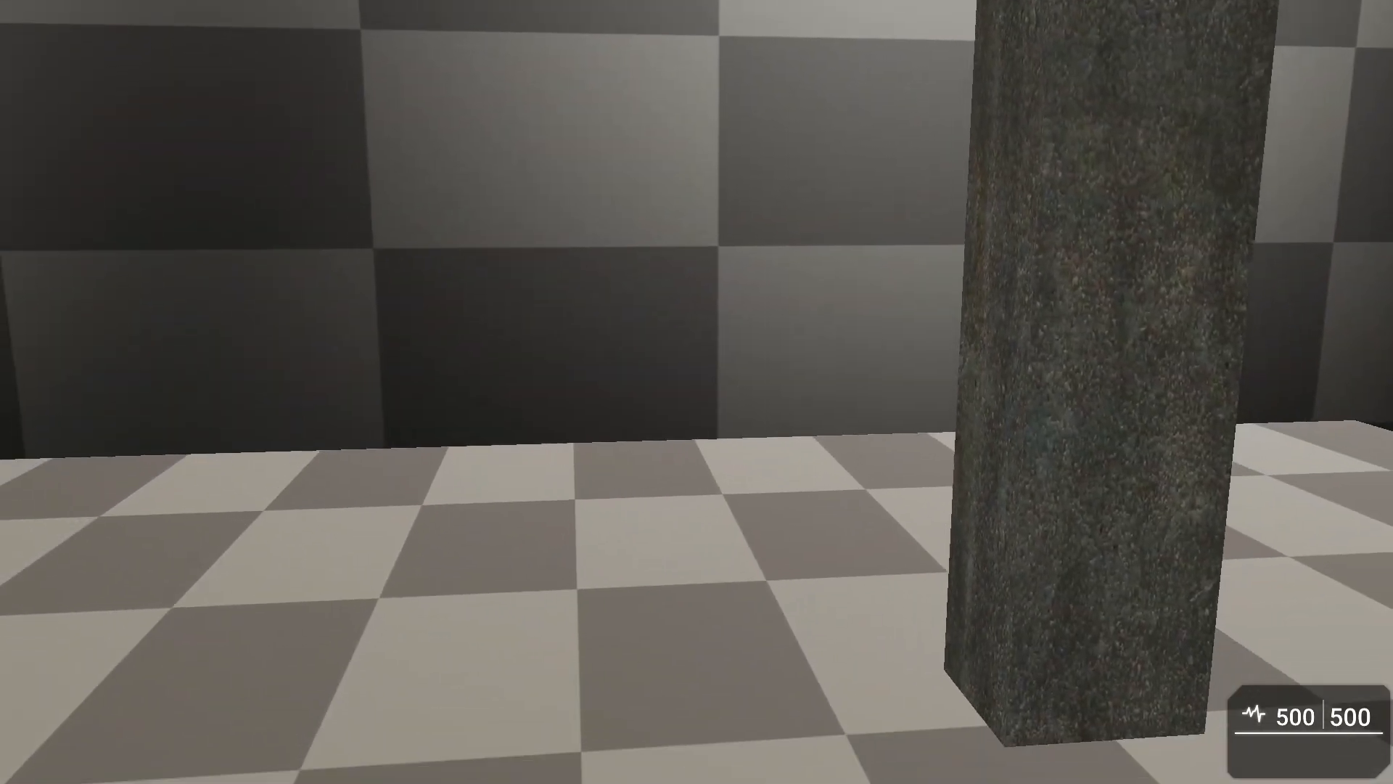
{"action": "key", "text": "s"}
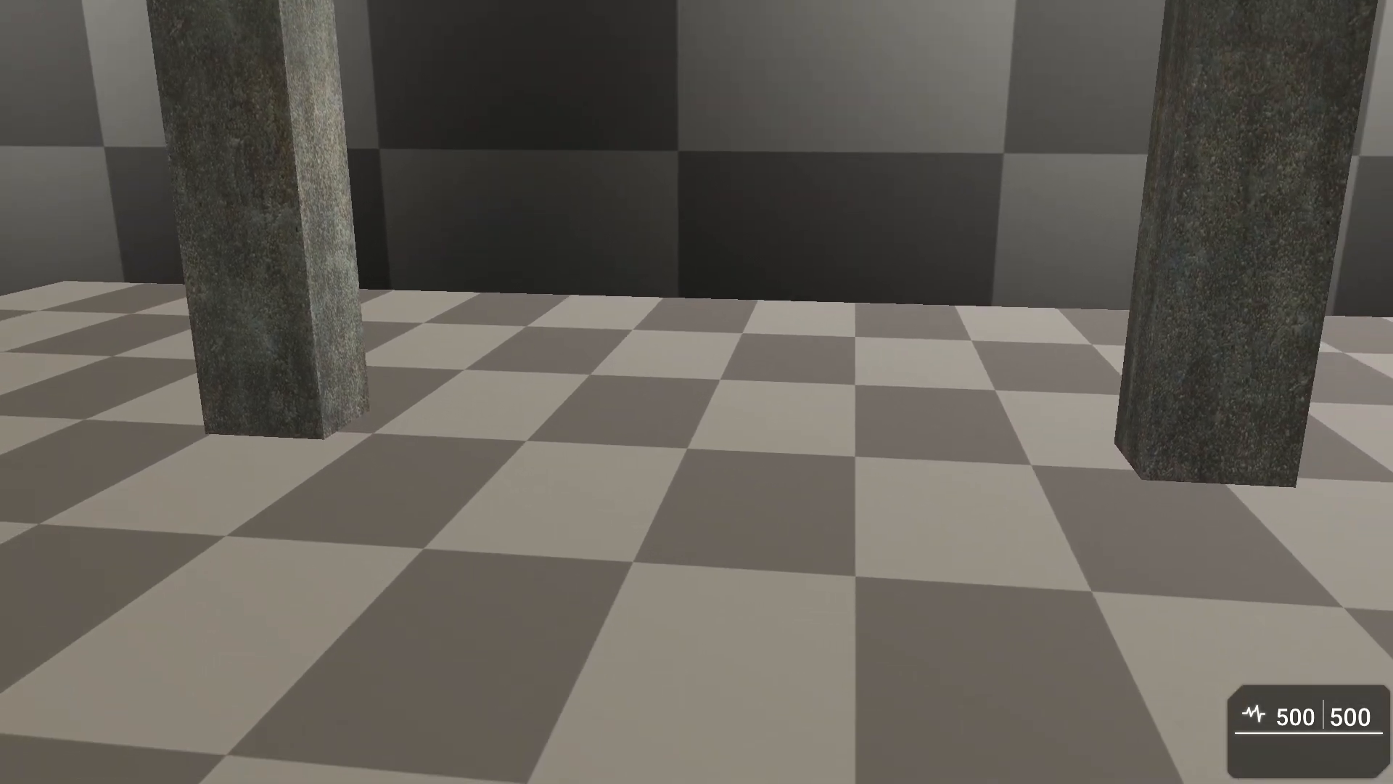
{"action": "key", "text": "Escape"}
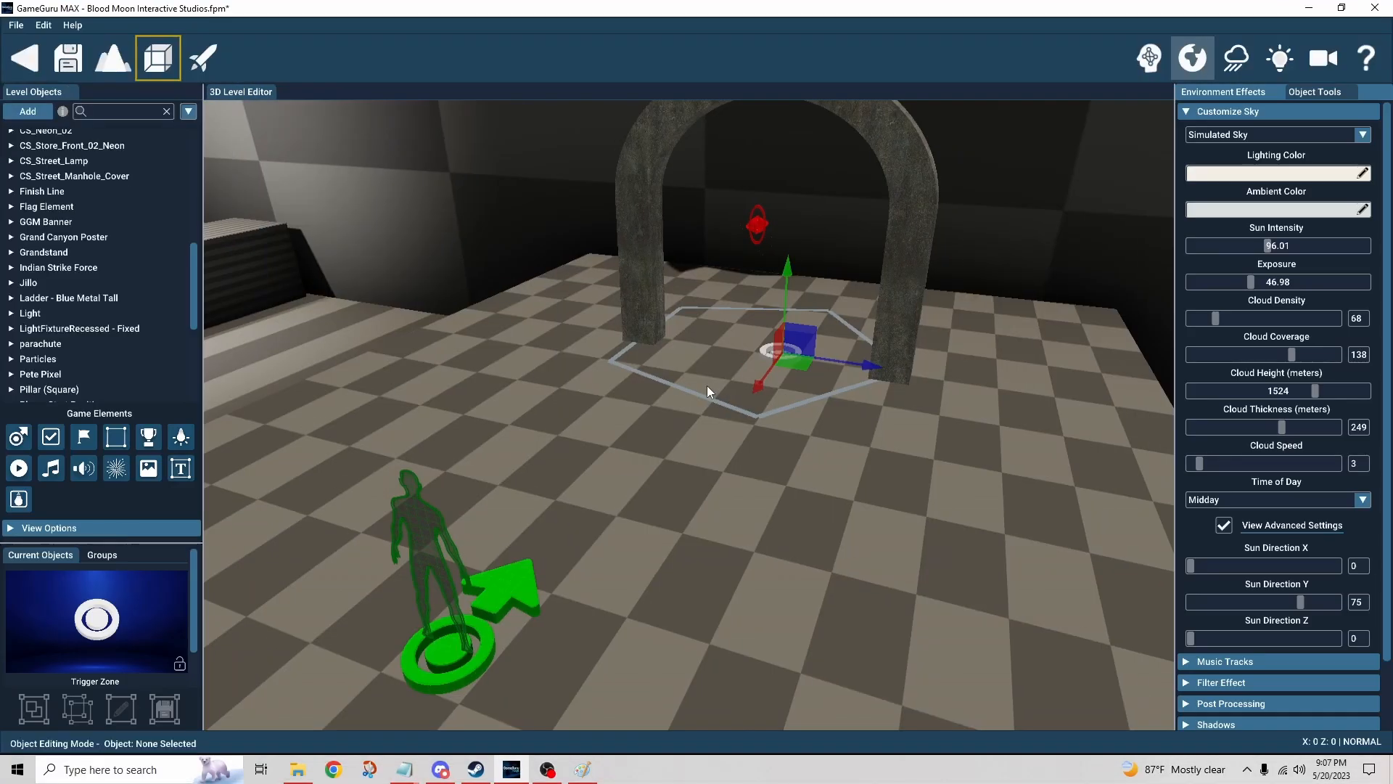
{"action": "left_click", "coordinate": [215, 58]}
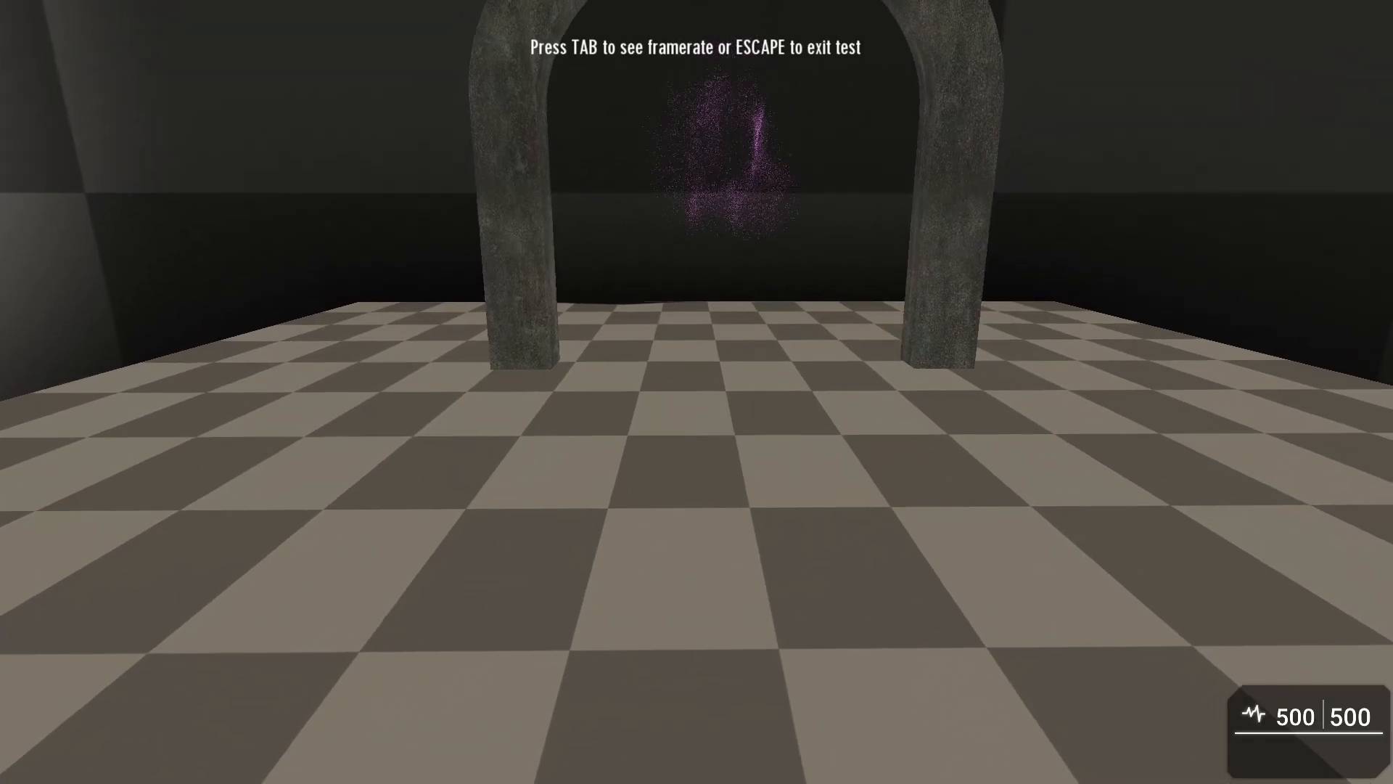
{"action": "key", "text": "w"}
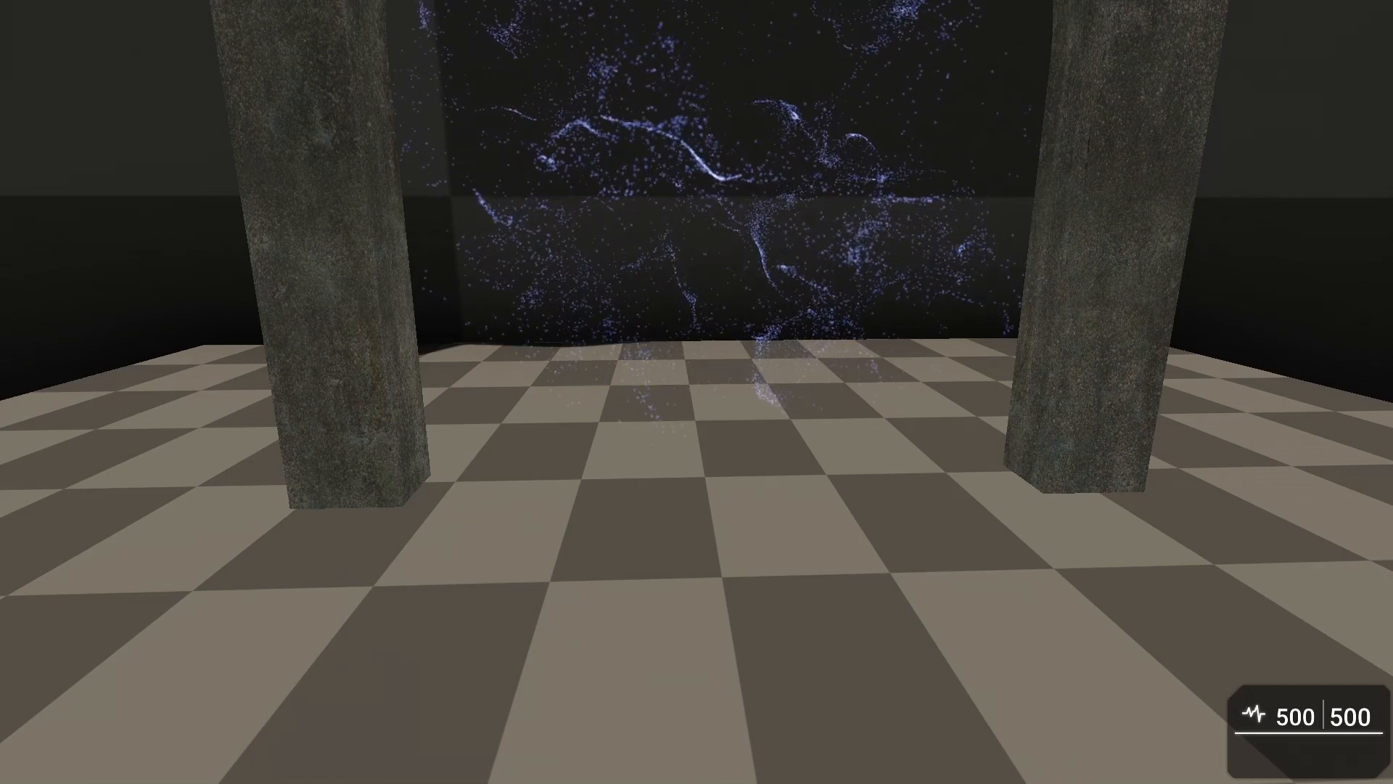
{"action": "key", "text": "w"}
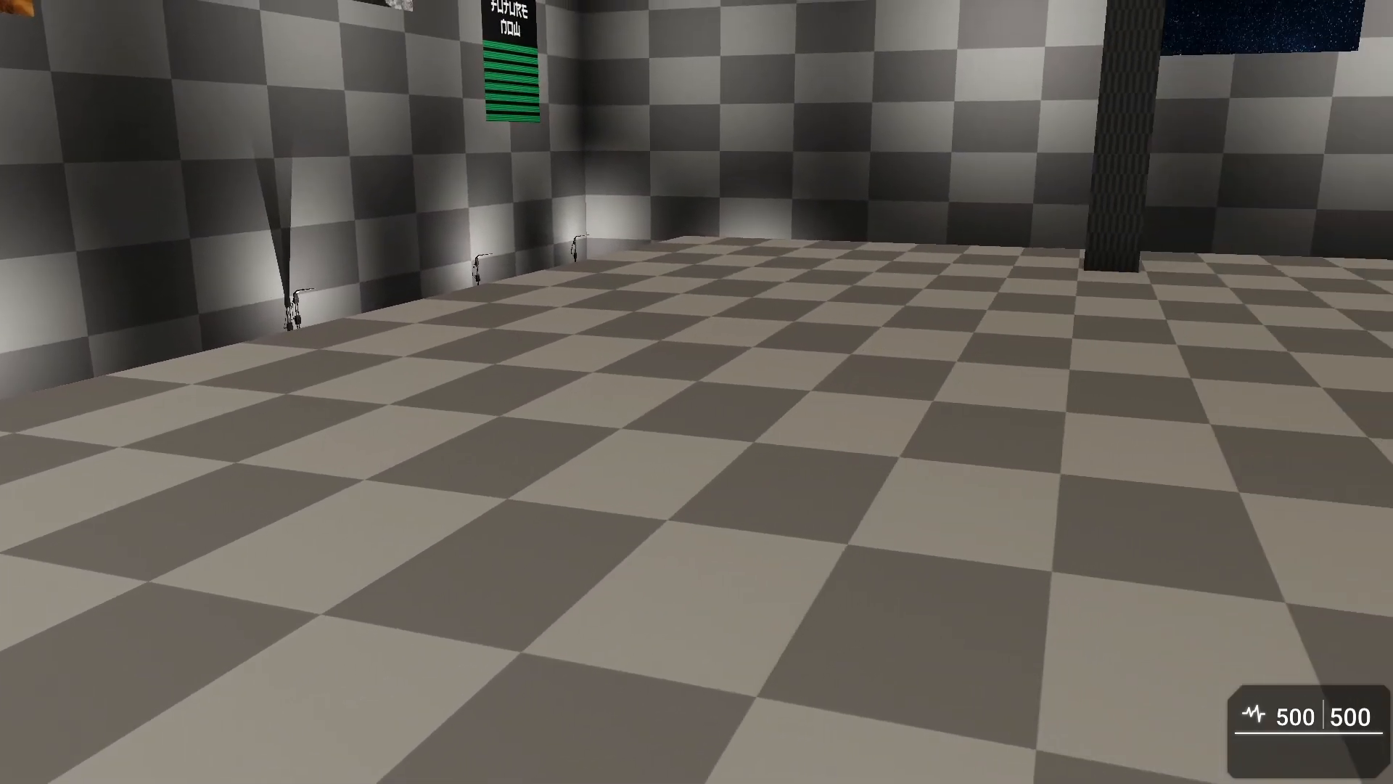
{"action": "key", "text": "Escape"}
{"action": "scroll", "coordinate": [747, 407], "scroll_direction": "up", "scroll_amount": 2}
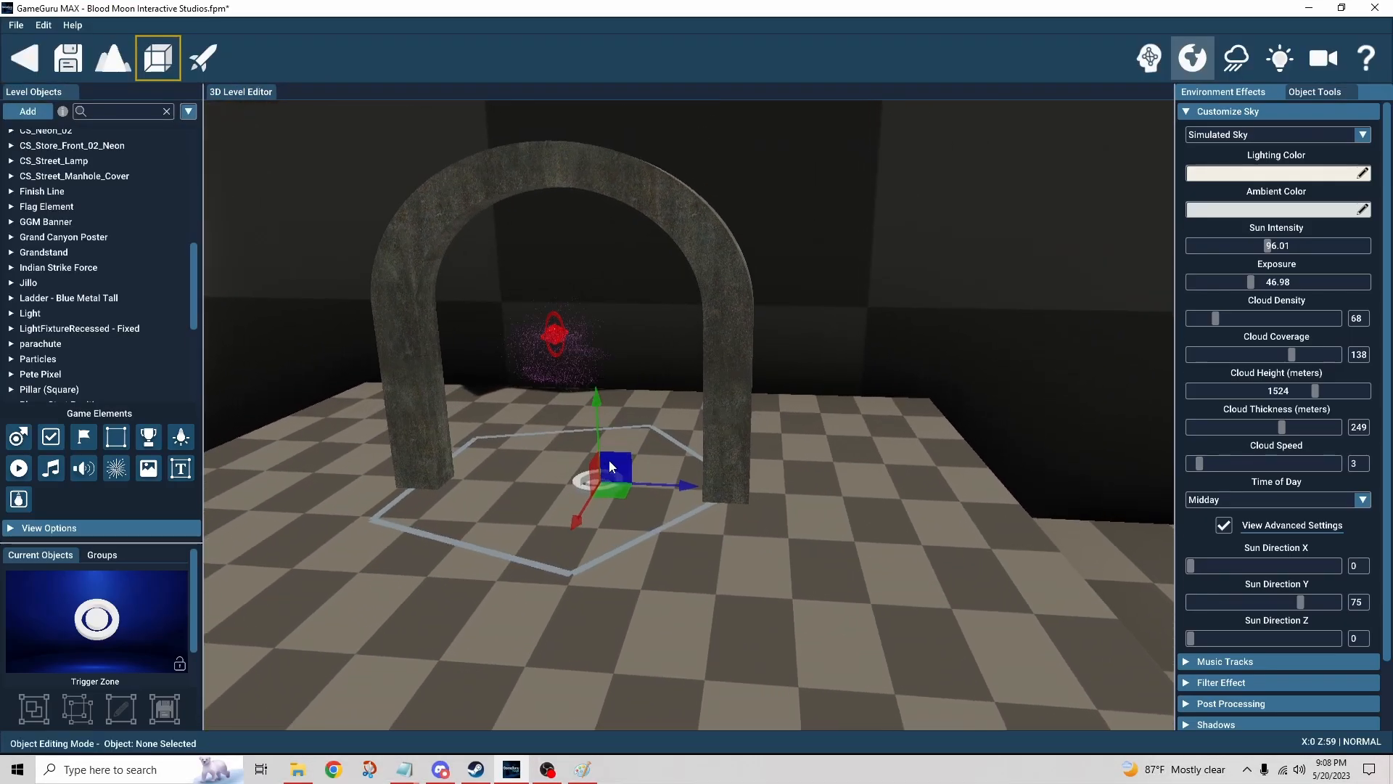
{"action": "left_click", "coordinate": [1224, 525]}
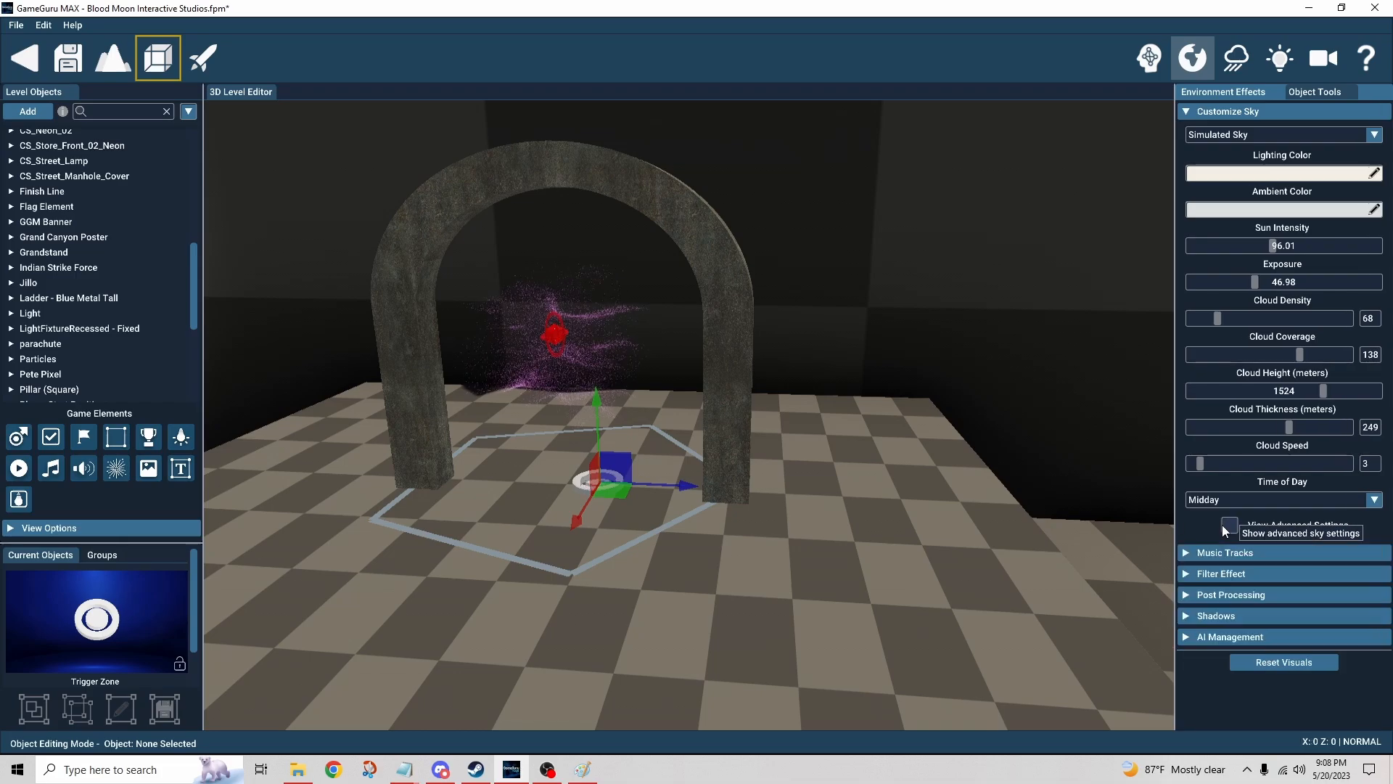
{"action": "left_click", "coordinate": [1229, 524]}
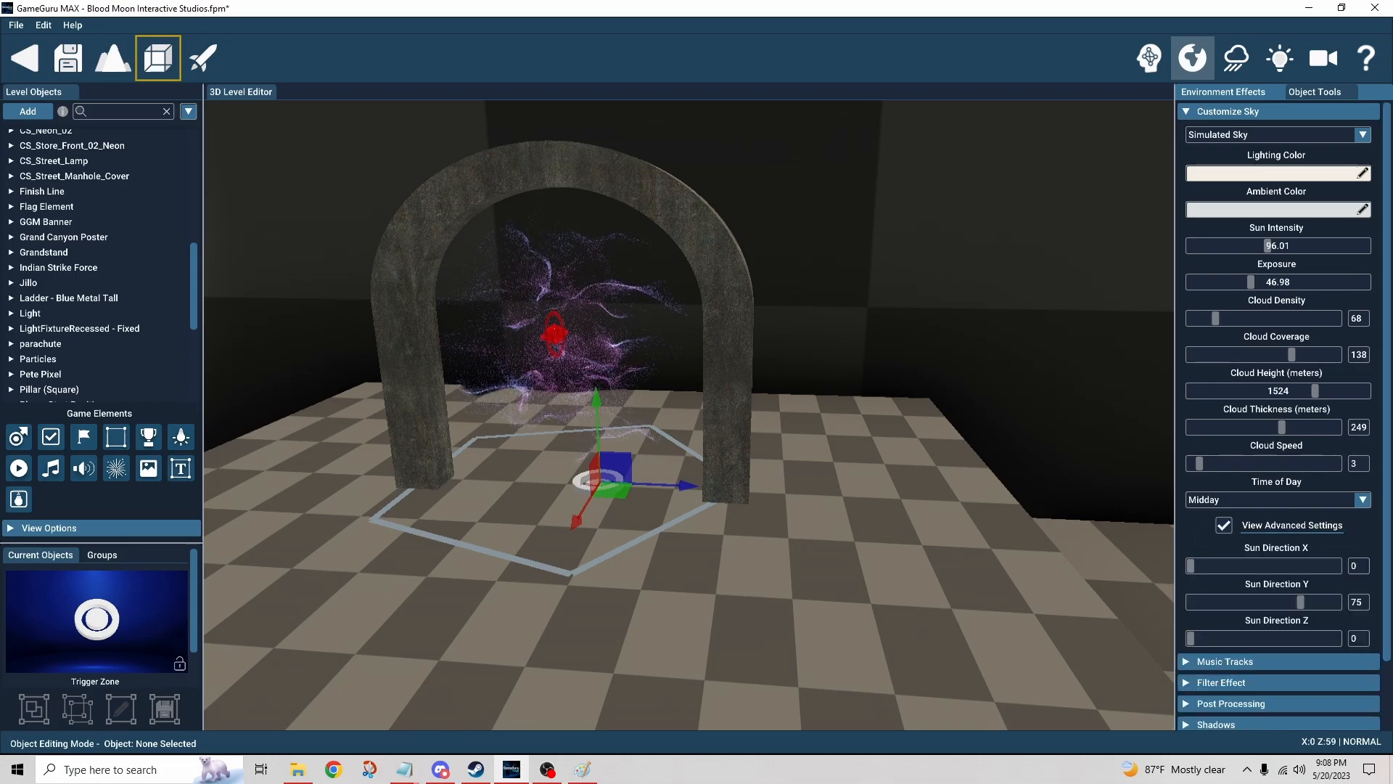
Step: Reselect the teleport trigger zone and enable its Teleport Effect option
{"action": "scroll", "coordinate": [756, 517], "scroll_direction": "up", "scroll_amount": 3}
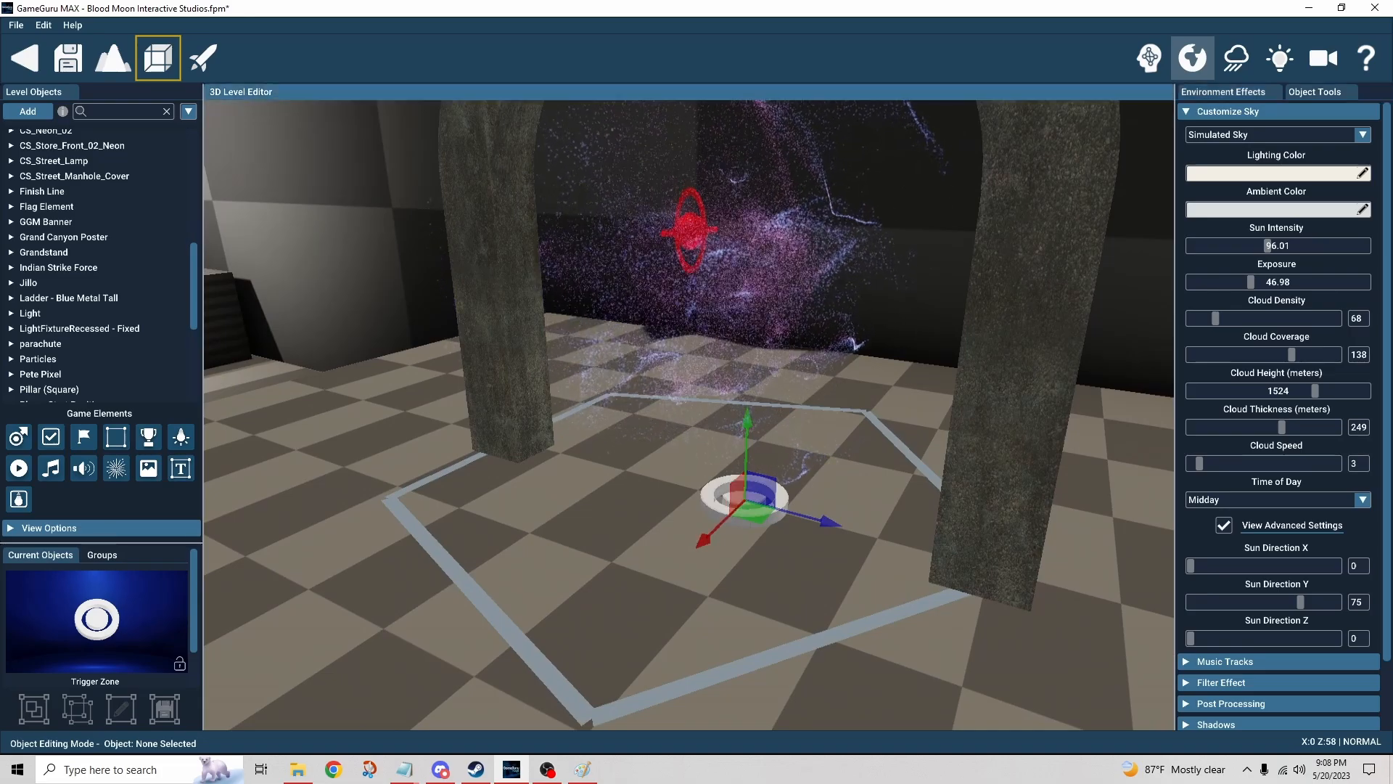
{"action": "right_click_drag", "start_coordinate": [742, 499], "coordinate": [658, 494]}
{"action": "left_click", "coordinate": [676, 471]}
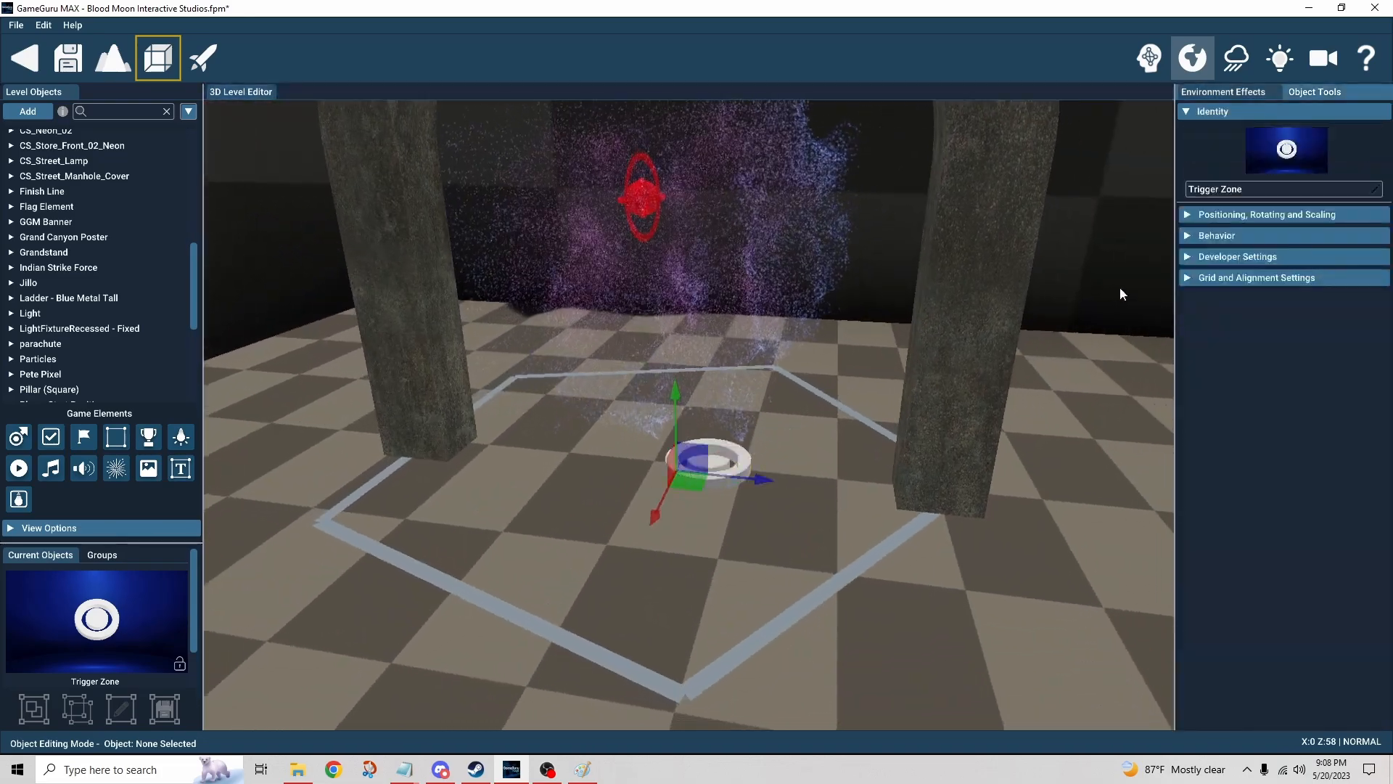
{"action": "left_click", "coordinate": [1188, 236]}
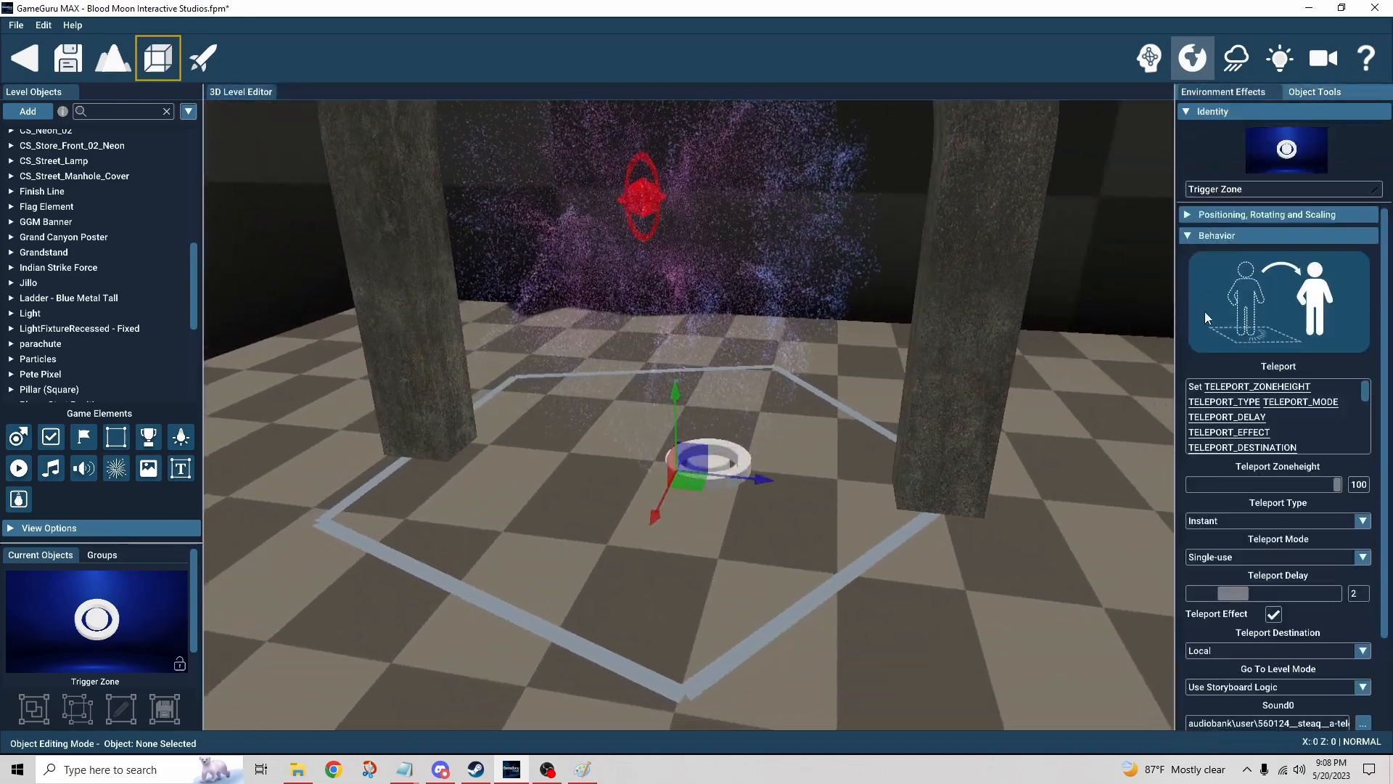
Step: Turn off the teleport trigger zone's Teleport Effect option
{"action": "left_click", "coordinate": [1274, 614]}
{"action": "scroll", "coordinate": [1388, 613], "scroll_direction": "down", "scroll_amount": 2}
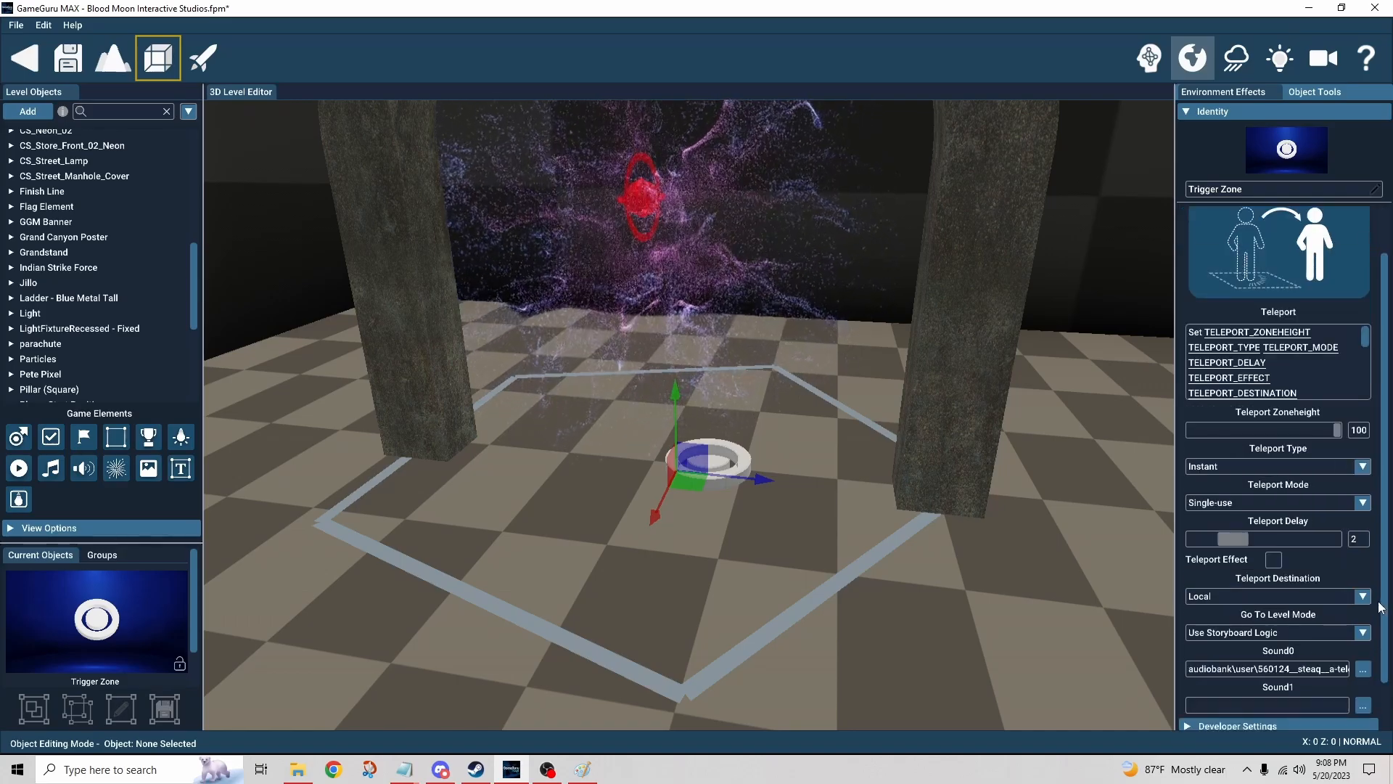
{"action": "scroll", "coordinate": [1381, 608], "scroll_direction": "down", "scroll_amount": 2}
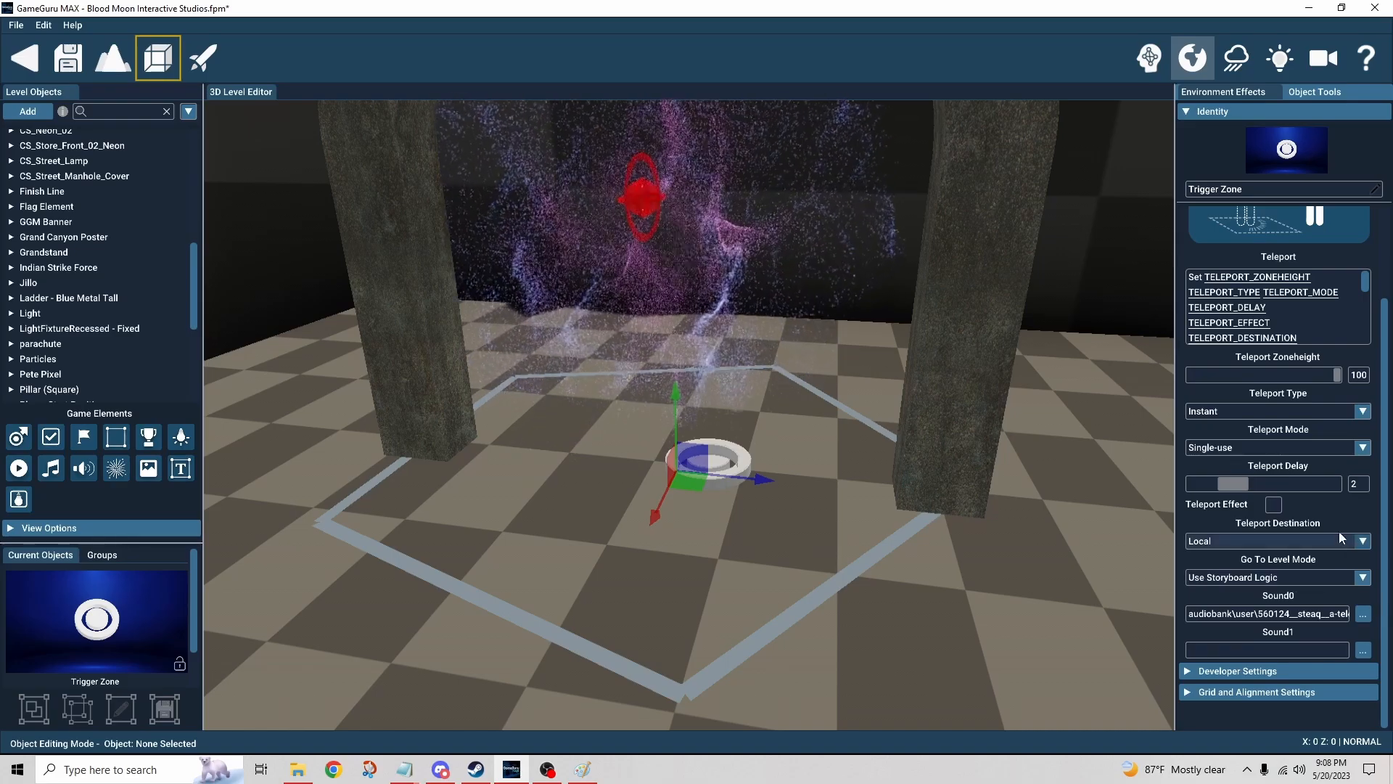
Step: Try sending the teleport to a specific level, then restore the Local destination and Use Storyboard Logic mode
{"action": "left_click", "coordinate": [1364, 541]}
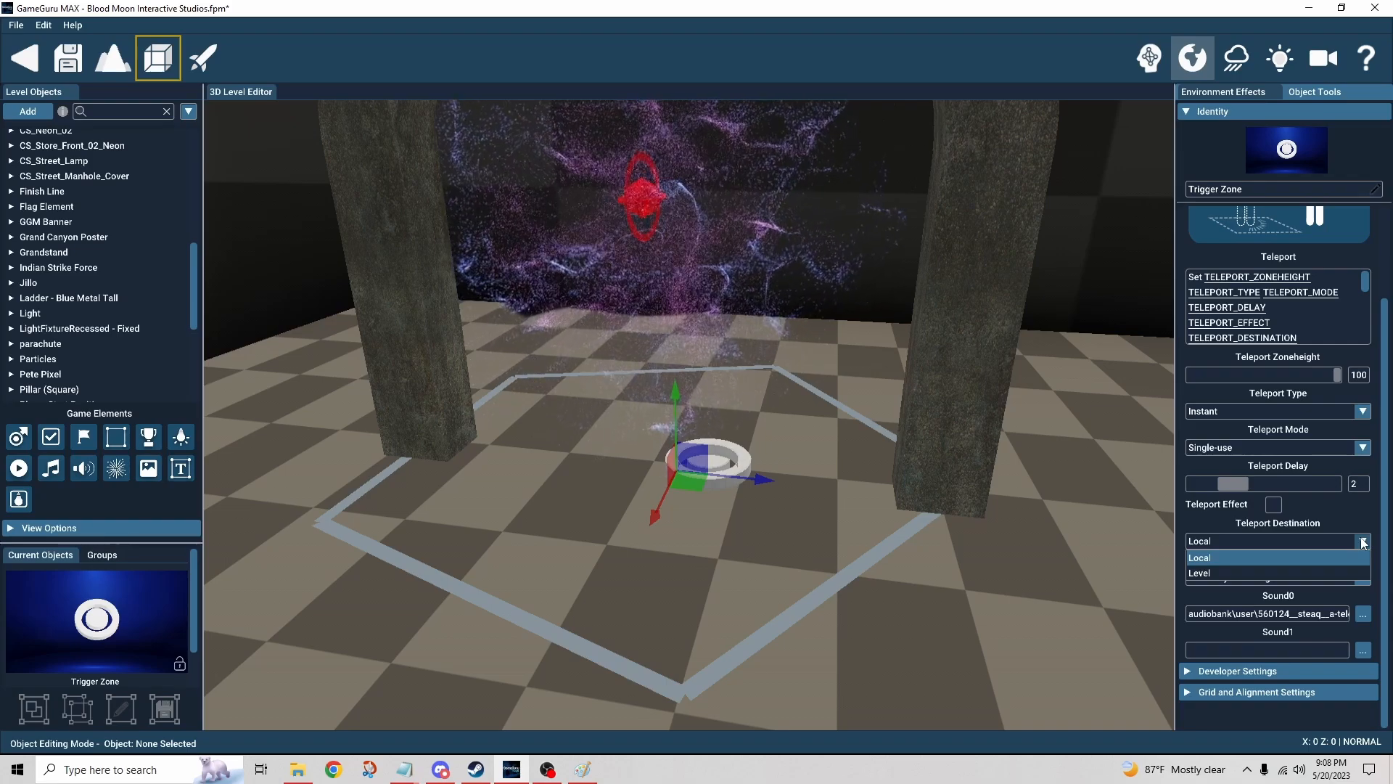
{"action": "left_click", "coordinate": [1243, 569]}
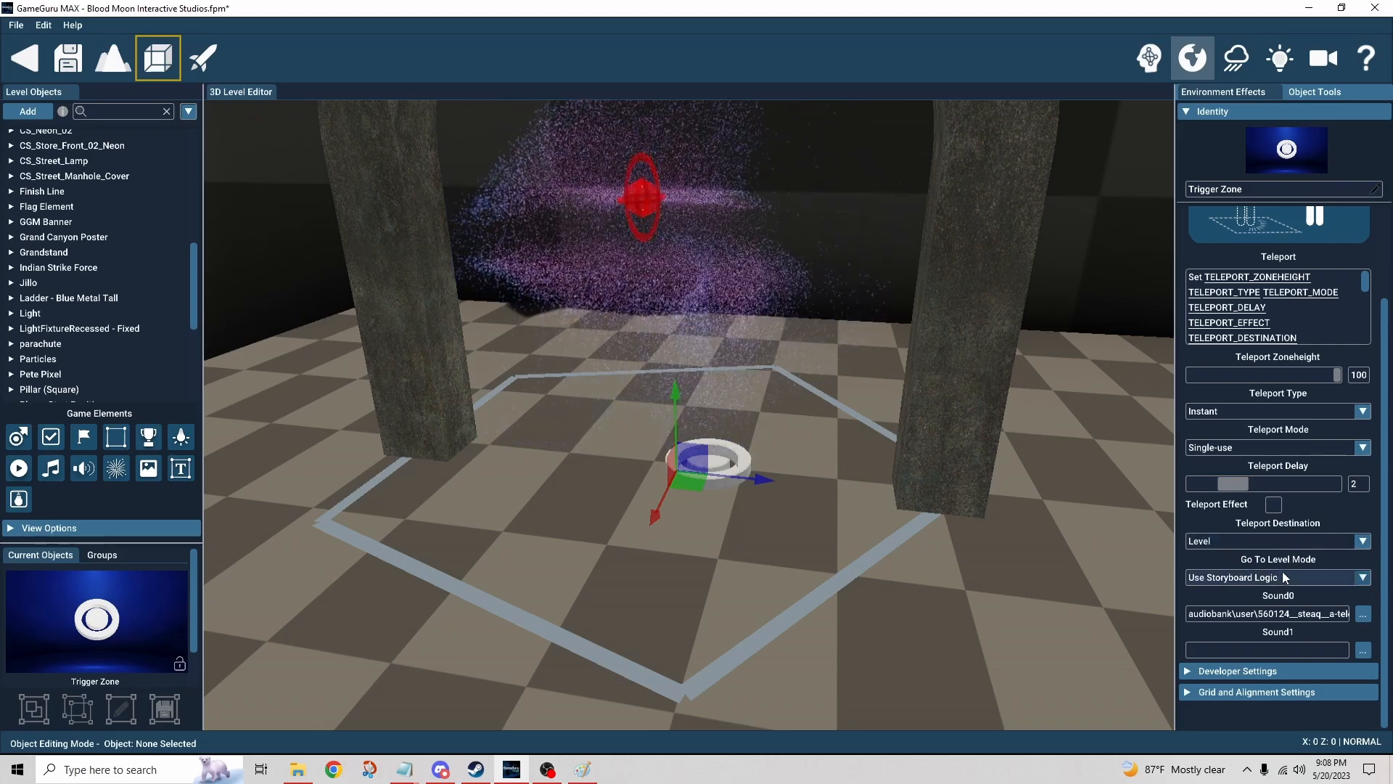
{"action": "left_click", "coordinate": [1213, 577]}
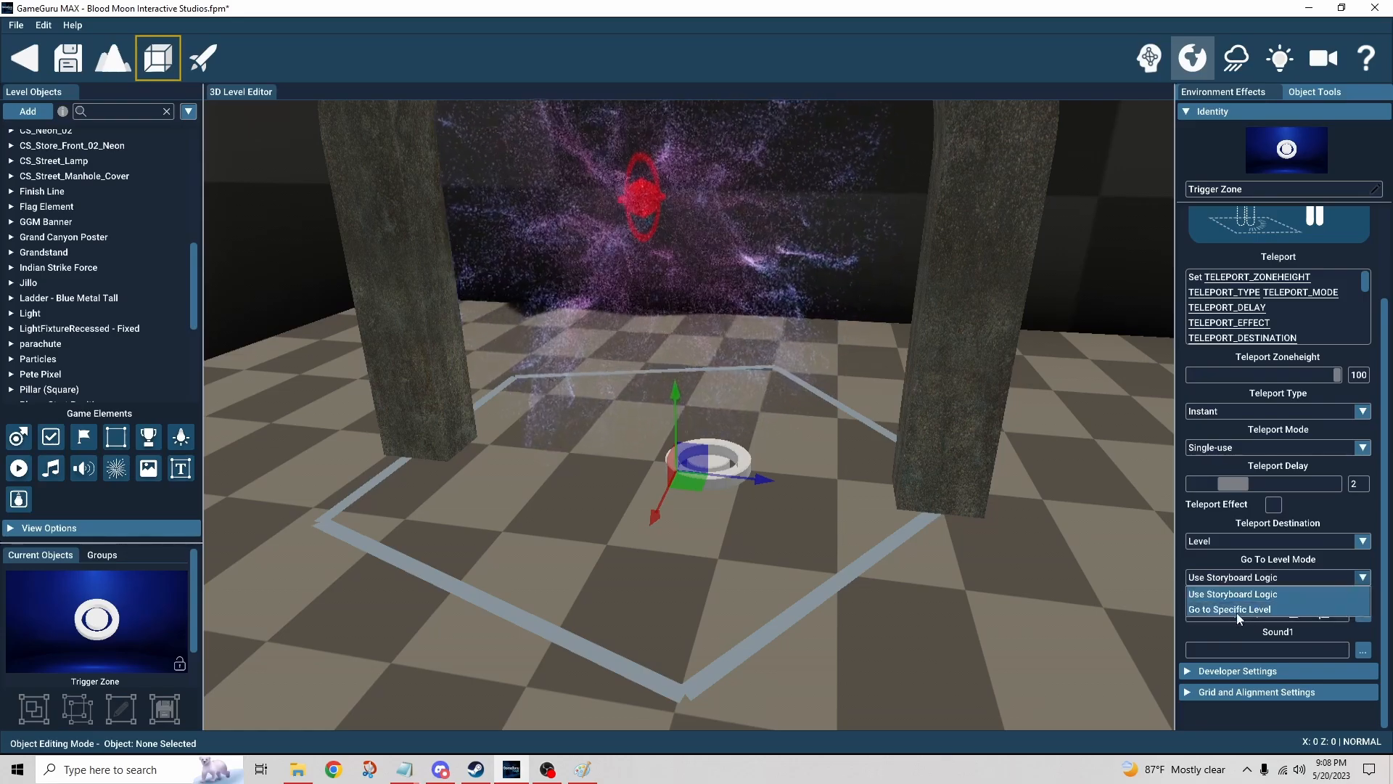
{"action": "left_click", "coordinate": [1235, 611]}
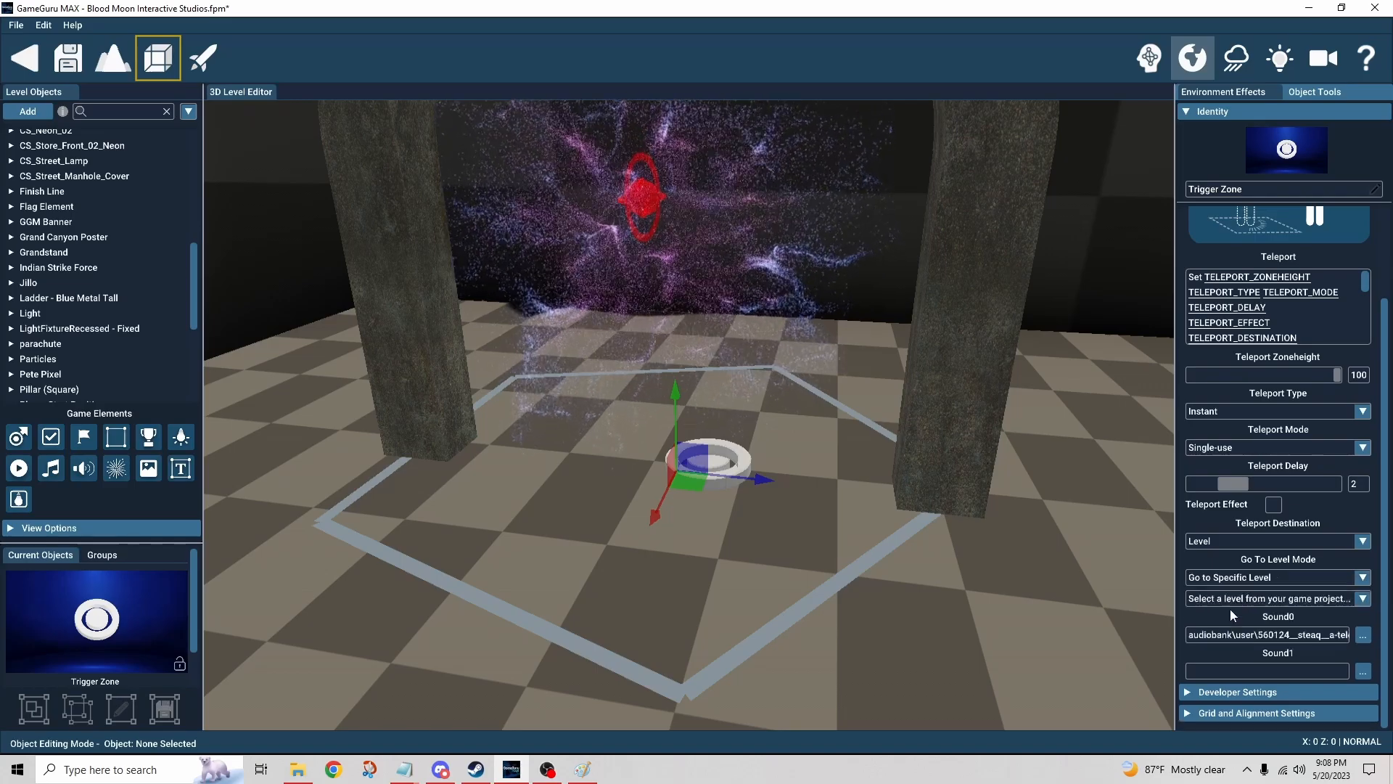
{"action": "left_click", "coordinate": [1278, 600]}
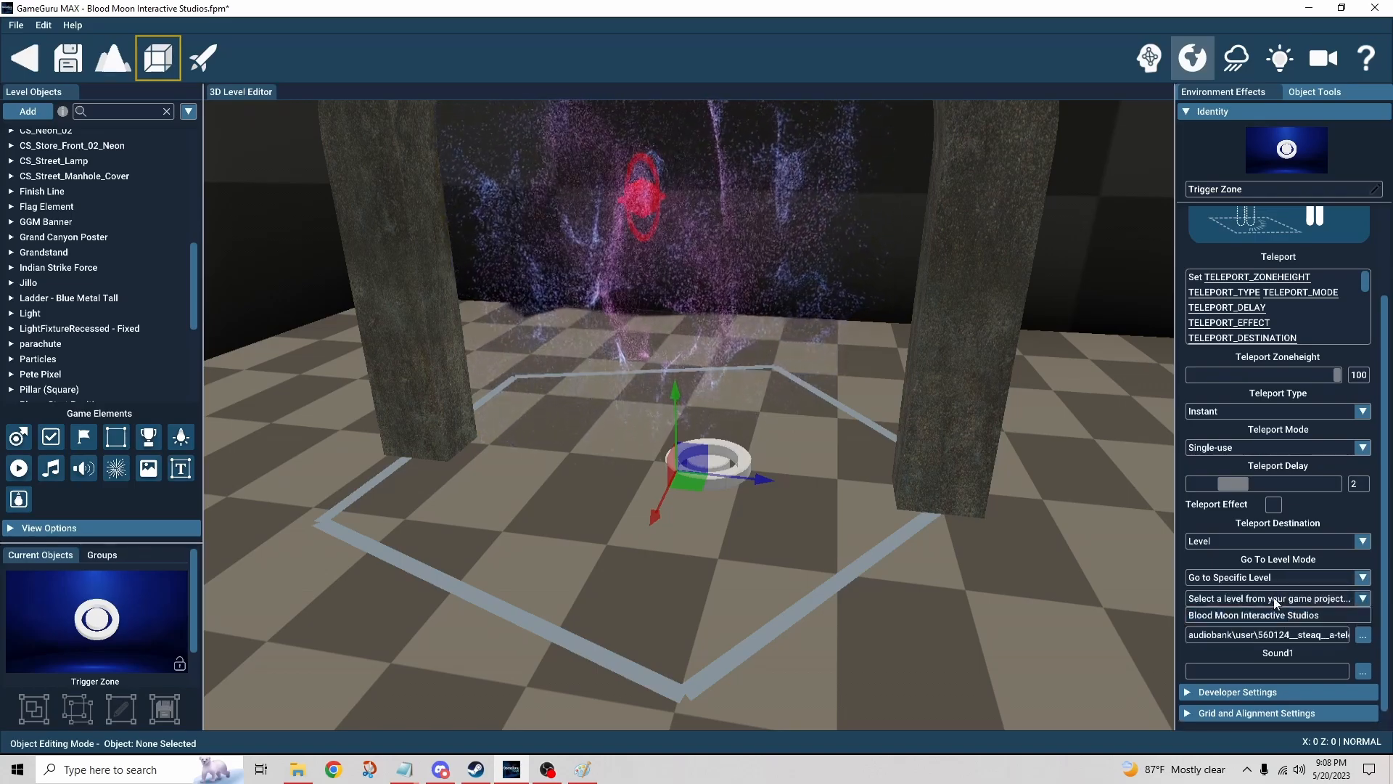
{"action": "left_click", "coordinate": [1274, 599]}
{"action": "left_click", "coordinate": [1268, 581]}
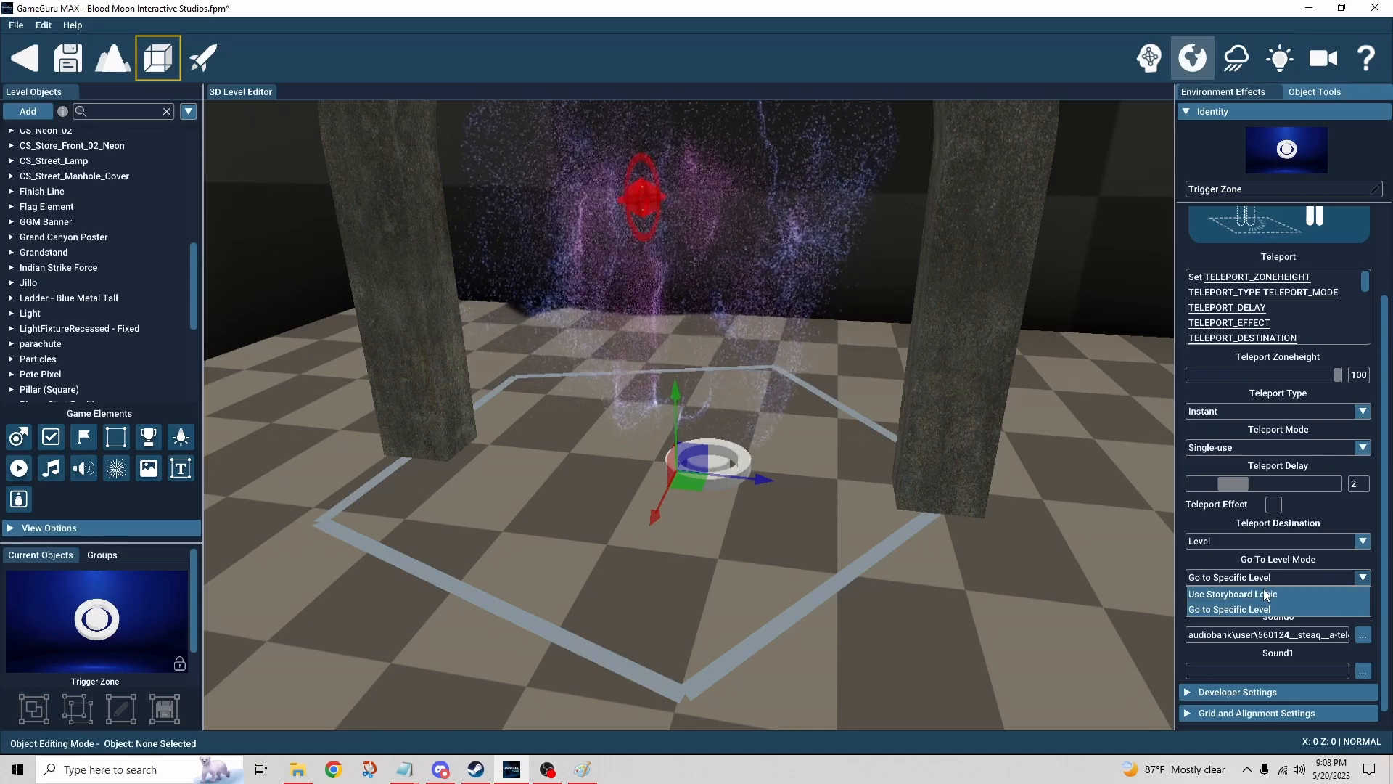
{"action": "left_click", "coordinate": [1264, 592]}
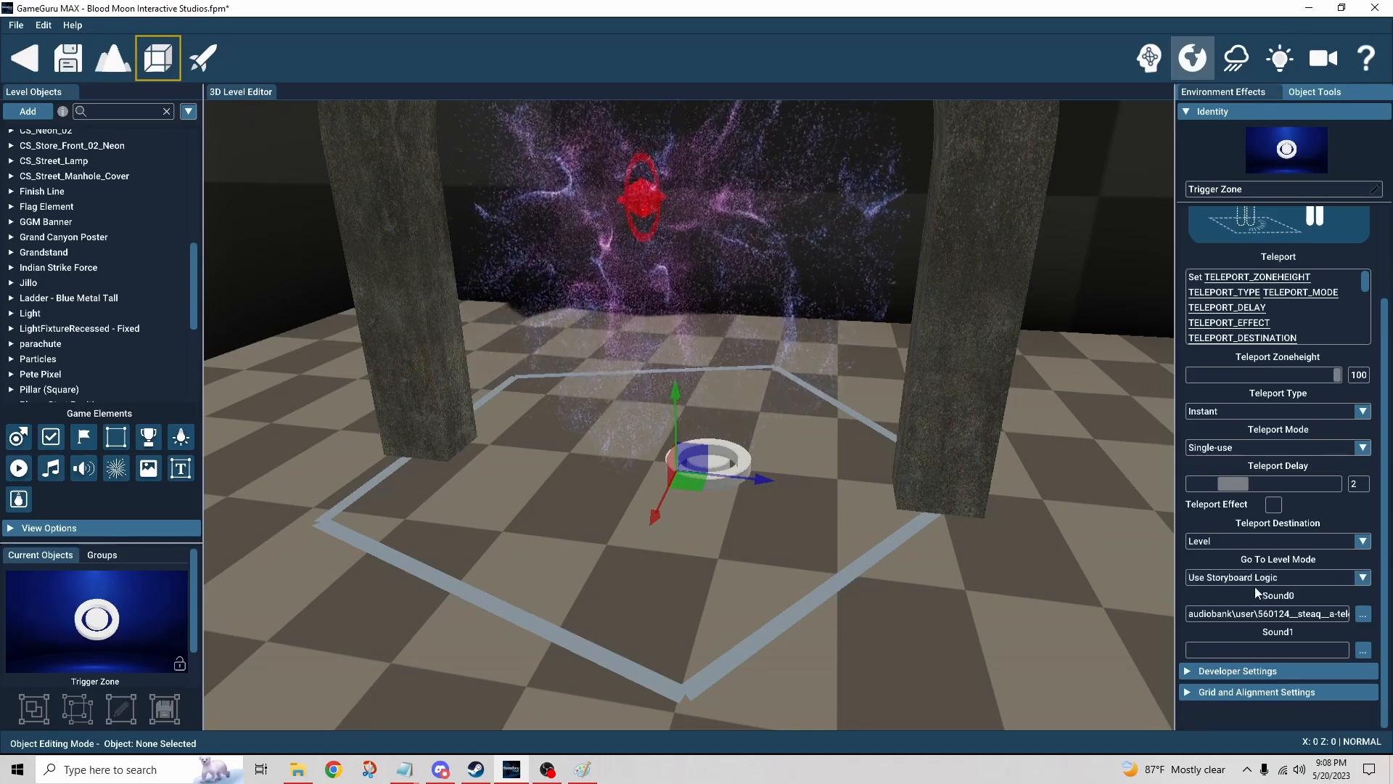
{"action": "left_click", "coordinate": [1235, 545]}
{"action": "left_click", "coordinate": [1229, 557]}
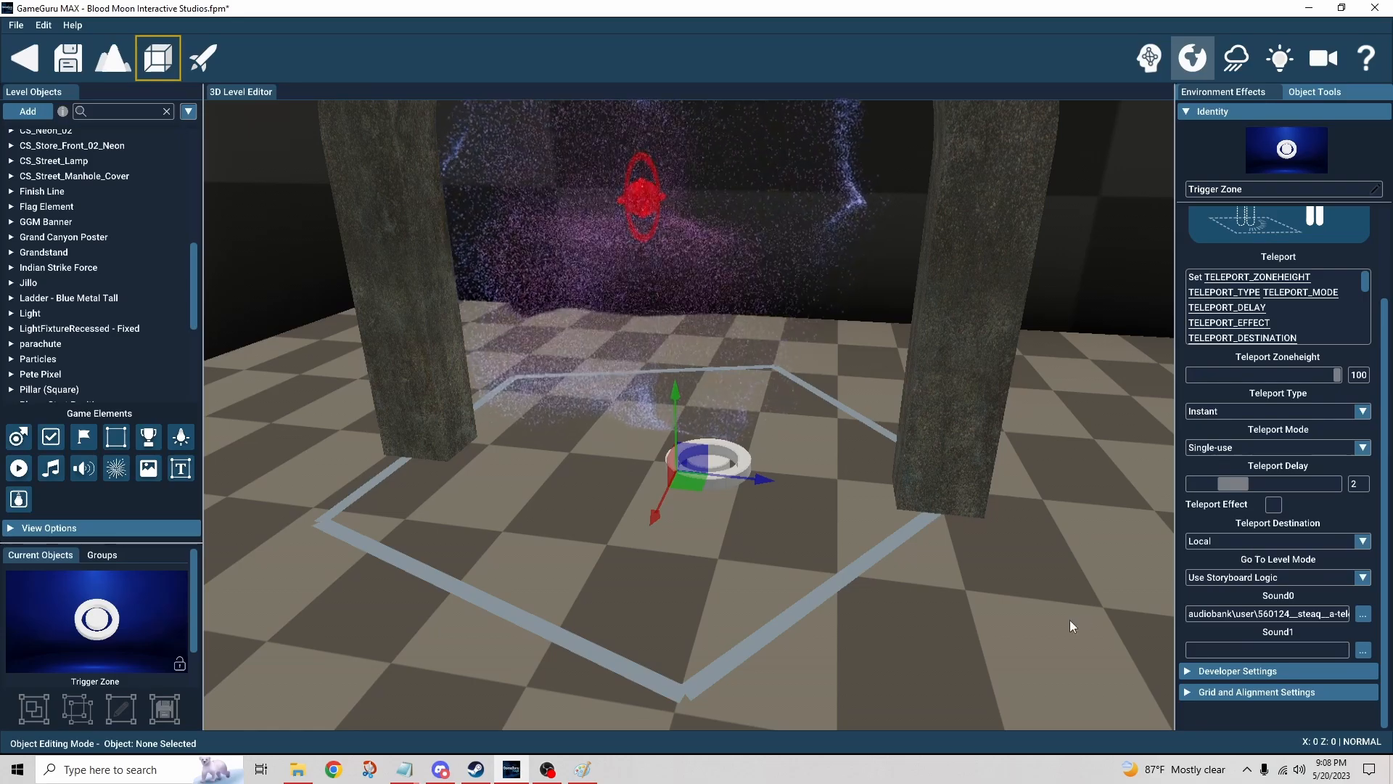
Step: Fly the editor camera over to the zipline beside the pillar and select its upper zipline anchor
{"action": "right_click_drag", "start_coordinate": [1069, 620], "coordinate": [1001, 581]}
{"action": "left_click", "coordinate": [1149, 57]}
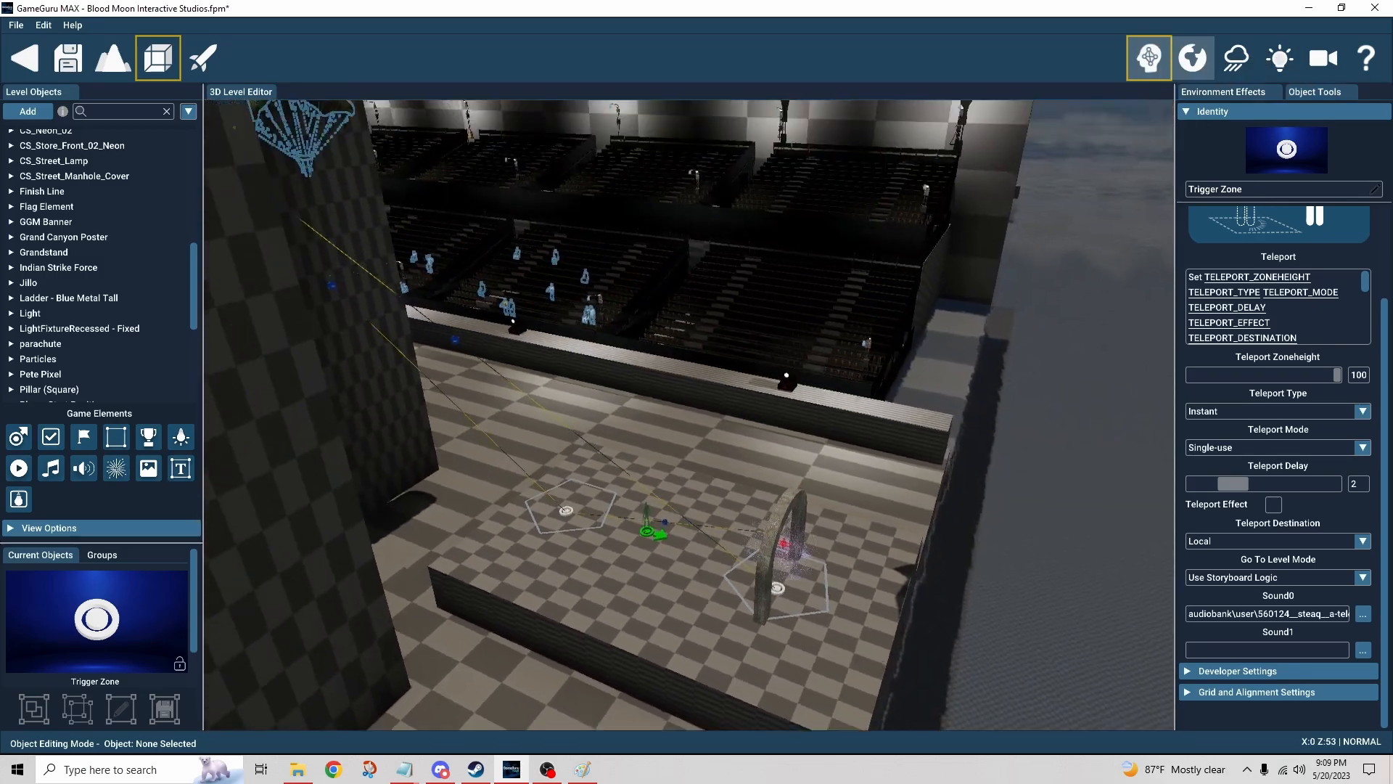
{"action": "right_click_drag", "start_coordinate": [696, 436], "coordinate": [754, 464]}
{"action": "right_click_drag", "start_coordinate": [698, 512], "coordinate": [706, 563]}
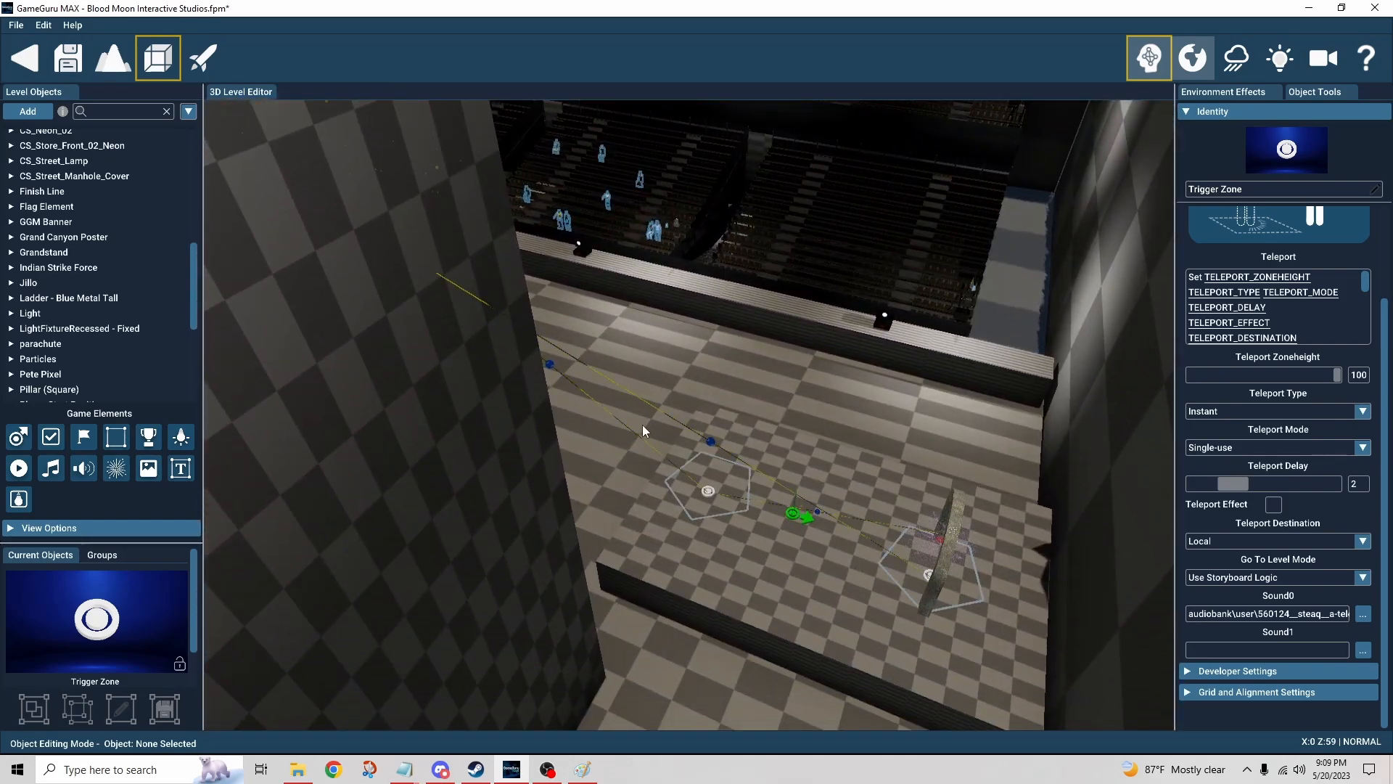
{"action": "right_click_drag", "start_coordinate": [584, 410], "coordinate": [599, 371]}
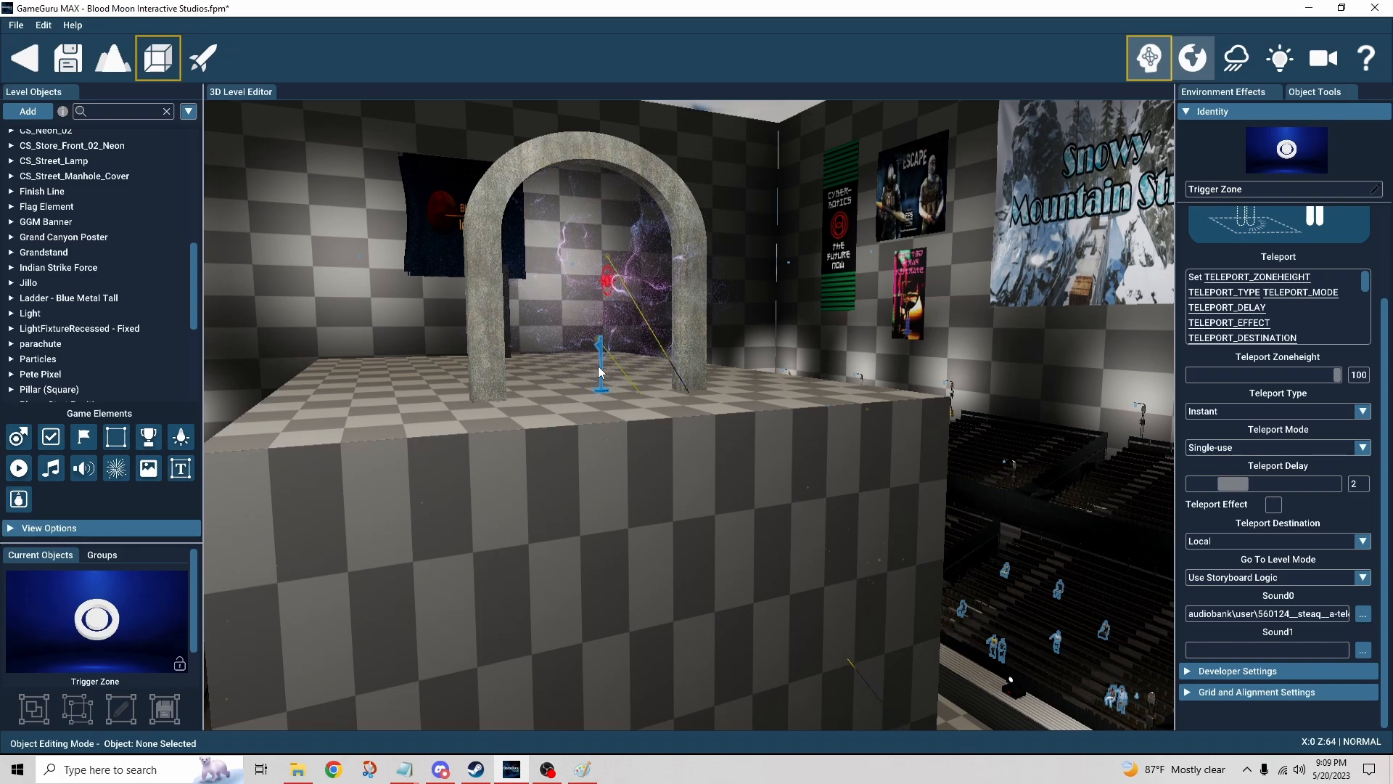
{"action": "right_click_drag", "start_coordinate": [598, 365], "coordinate": [551, 342]}
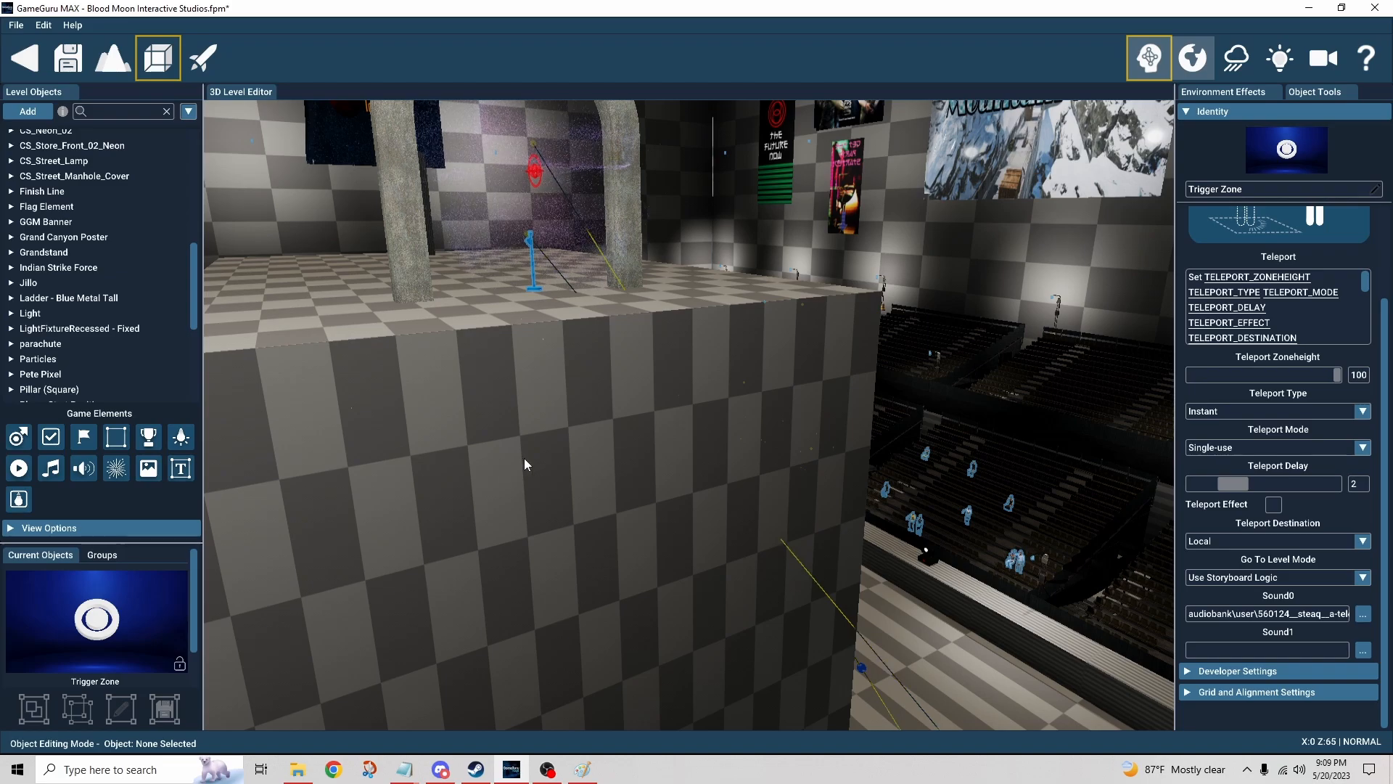
{"action": "right_click_drag", "start_coordinate": [524, 458], "coordinate": [469, 318]}
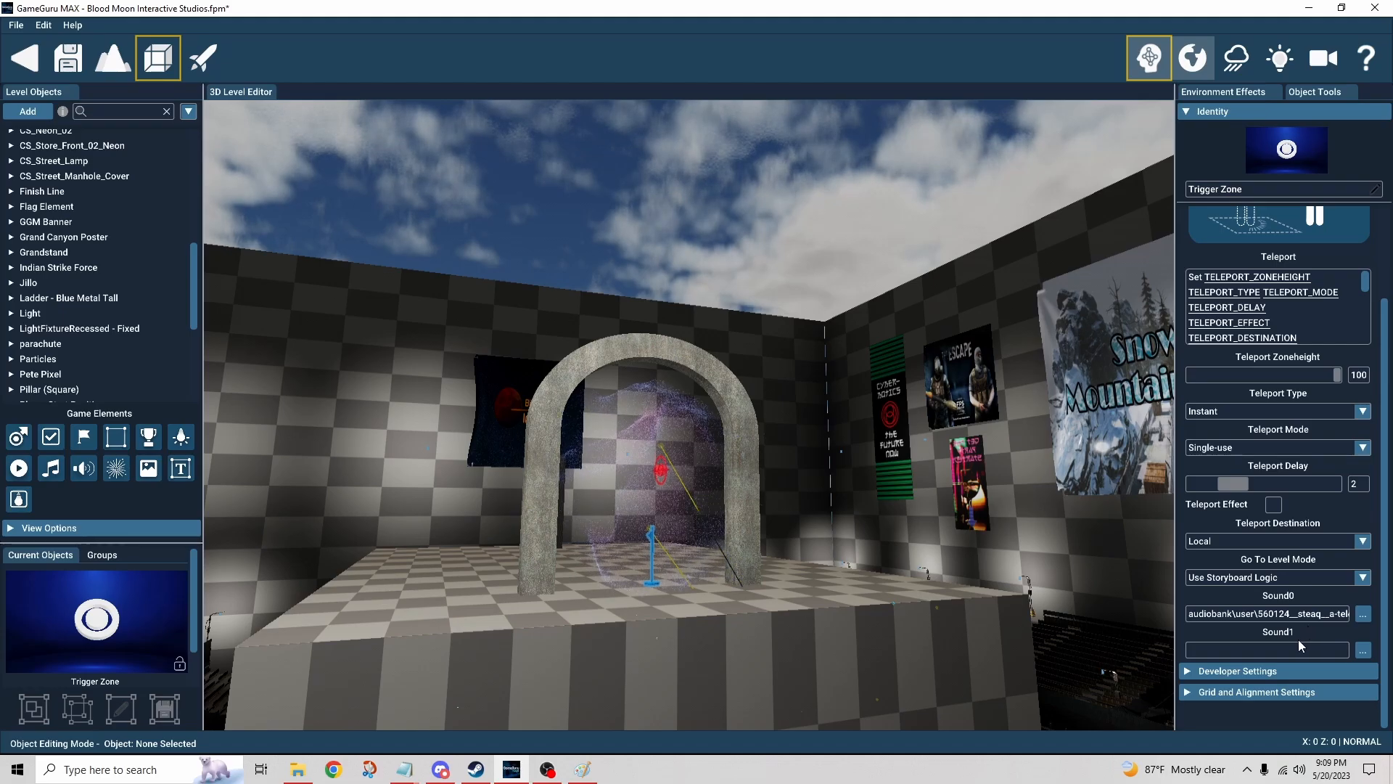
{"action": "key", "text": "w"}
{"action": "right_click_drag", "start_coordinate": [737, 481], "coordinate": [524, 559]}
{"action": "key", "text": "w"}
{"action": "key", "text": "d"}
{"action": "key", "text": "w"}
{"action": "key", "text": "s"}
{"action": "key", "text": "d"}
{"action": "key", "text": "s"}
{"action": "key", "text": "w"}
{"action": "right_click_drag", "start_coordinate": [817, 442], "coordinate": [1002, 453]}
{"action": "key", "text": "a"}
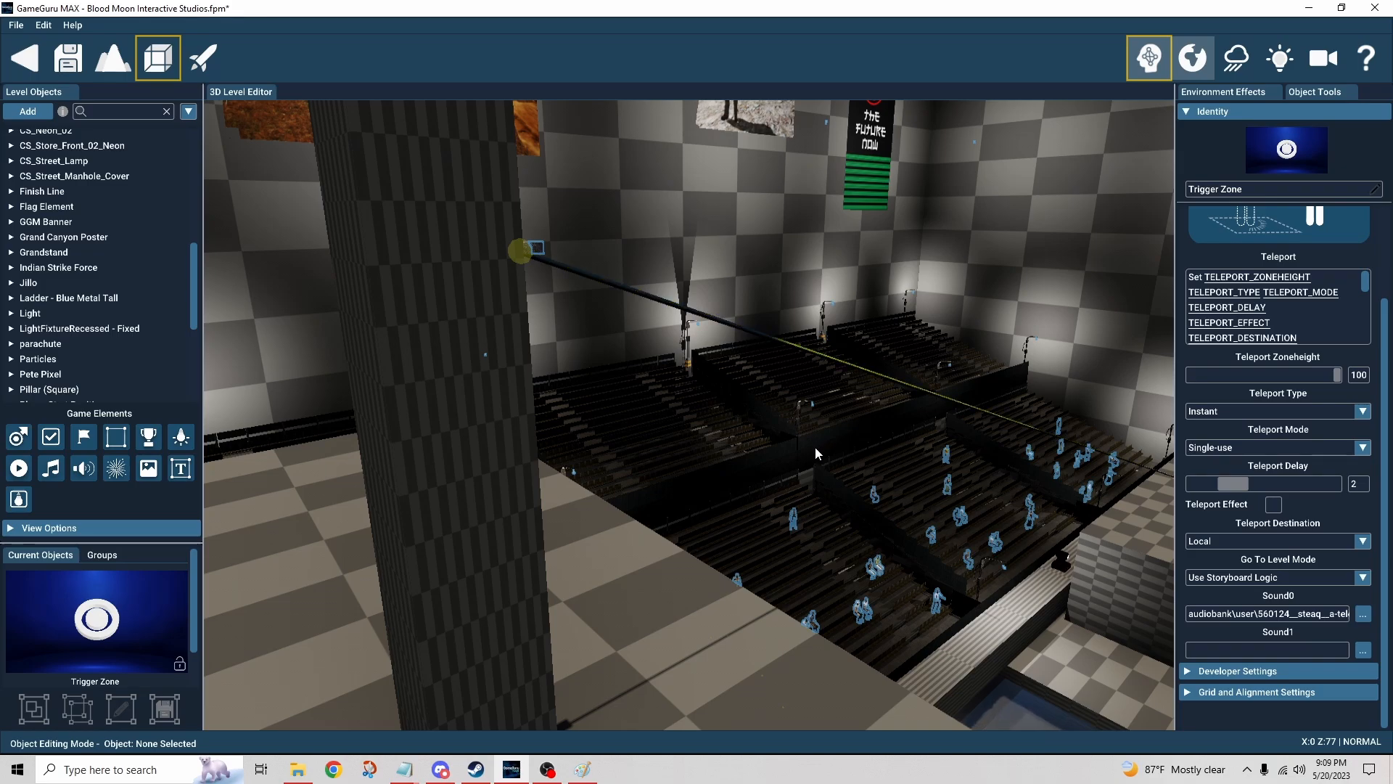
{"action": "mouse_move", "coordinate": [815, 447]}
{"action": "right_mouse_down"}
{"action": "mouse_move", "coordinate": [811, 417]}
{"action": "mouse_move", "coordinate": [487, 421]}
{"action": "mouse_move", "coordinate": [826, 452]}
{"action": "right_mouse_up"}
{"action": "key", "text": "d"}
{"action": "right_click_drag", "start_coordinate": [610, 425], "coordinate": [711, 450]}
{"action": "key", "text": "s"}
{"action": "key", "text": "w"}
{"action": "key", "text": "w"}
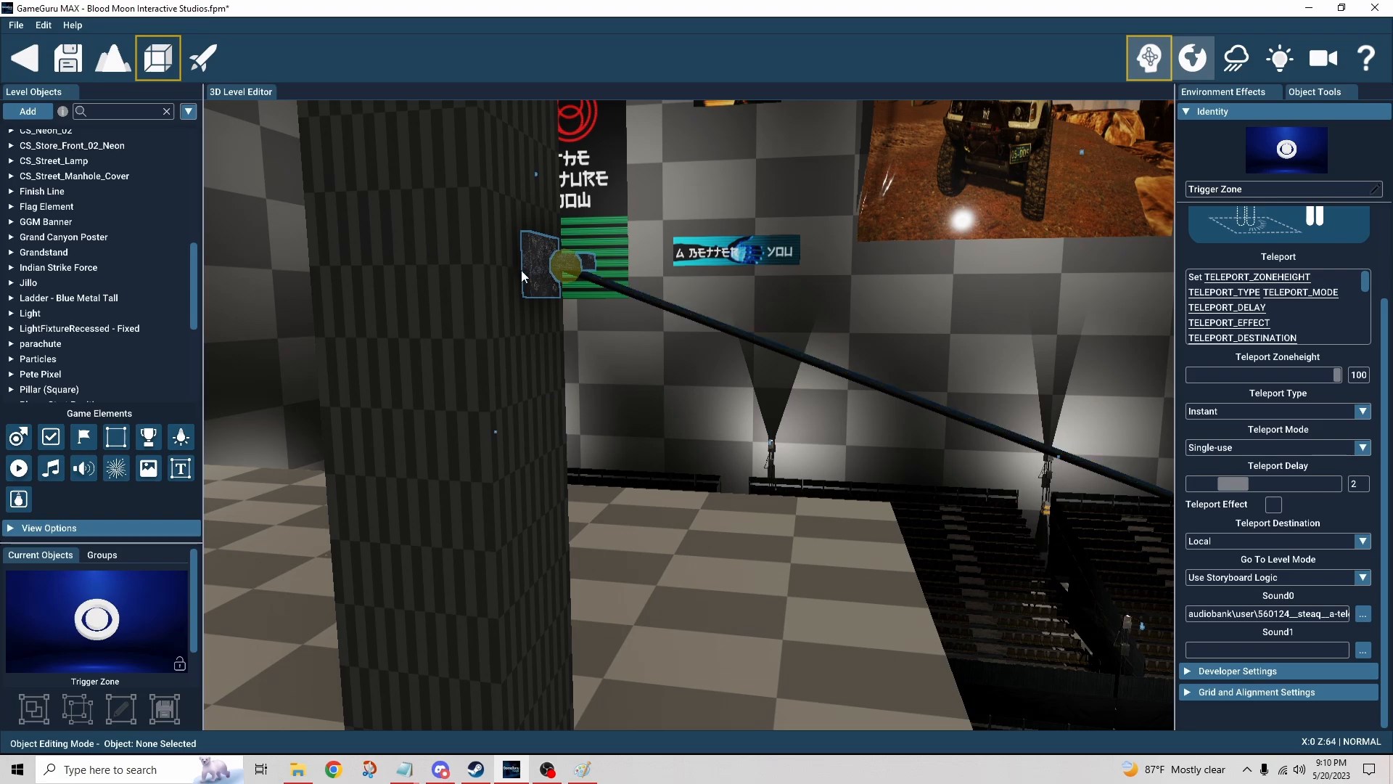
{"action": "left_click", "coordinate": [1150, 57]}
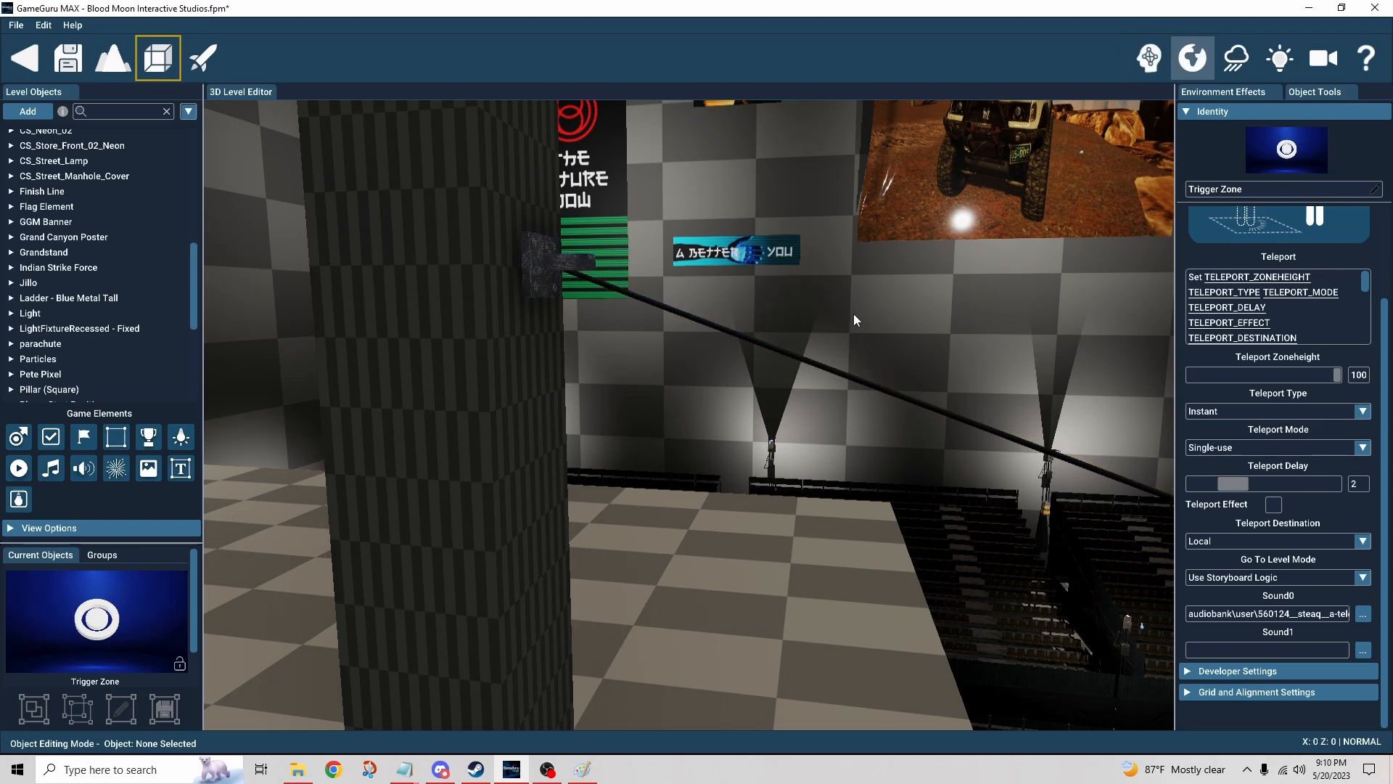
{"action": "left_click", "coordinate": [751, 345]}
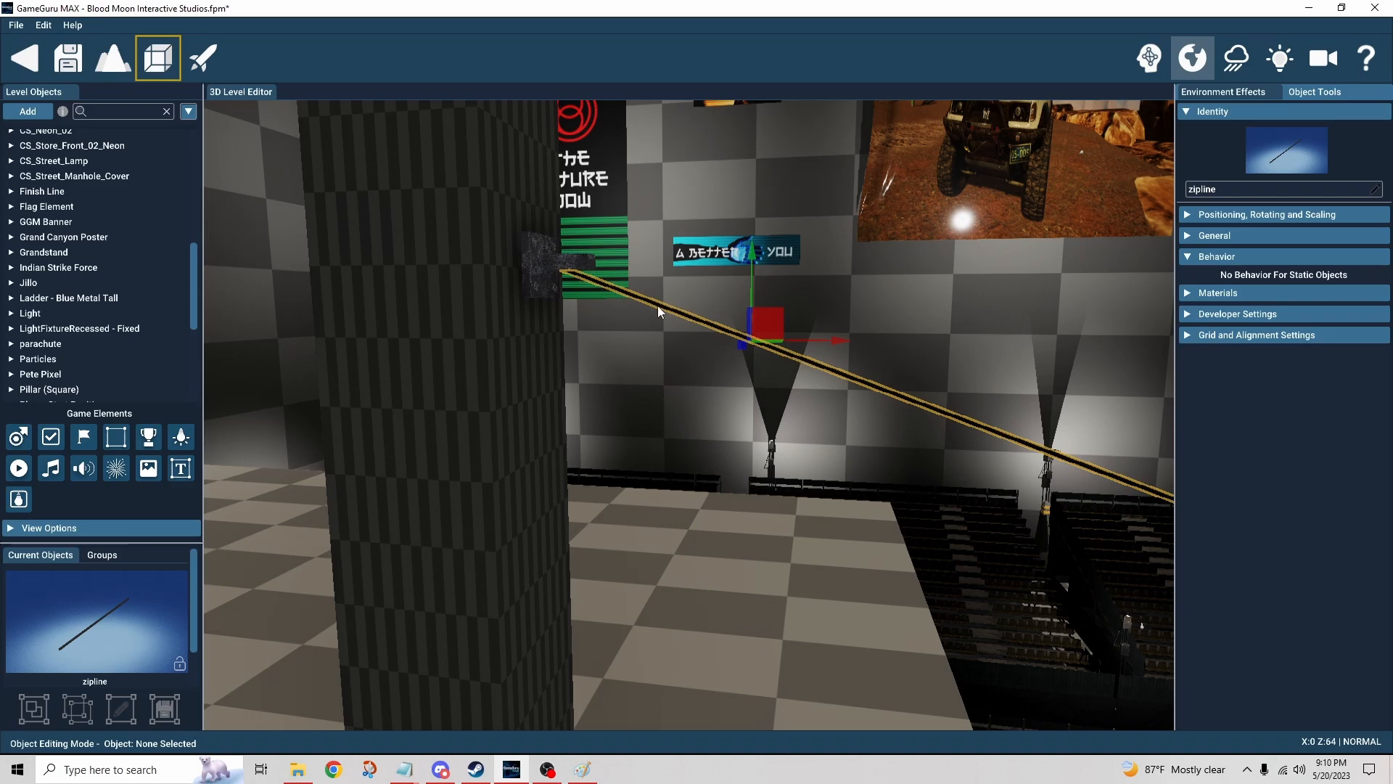
{"action": "left_click", "coordinate": [537, 261]}
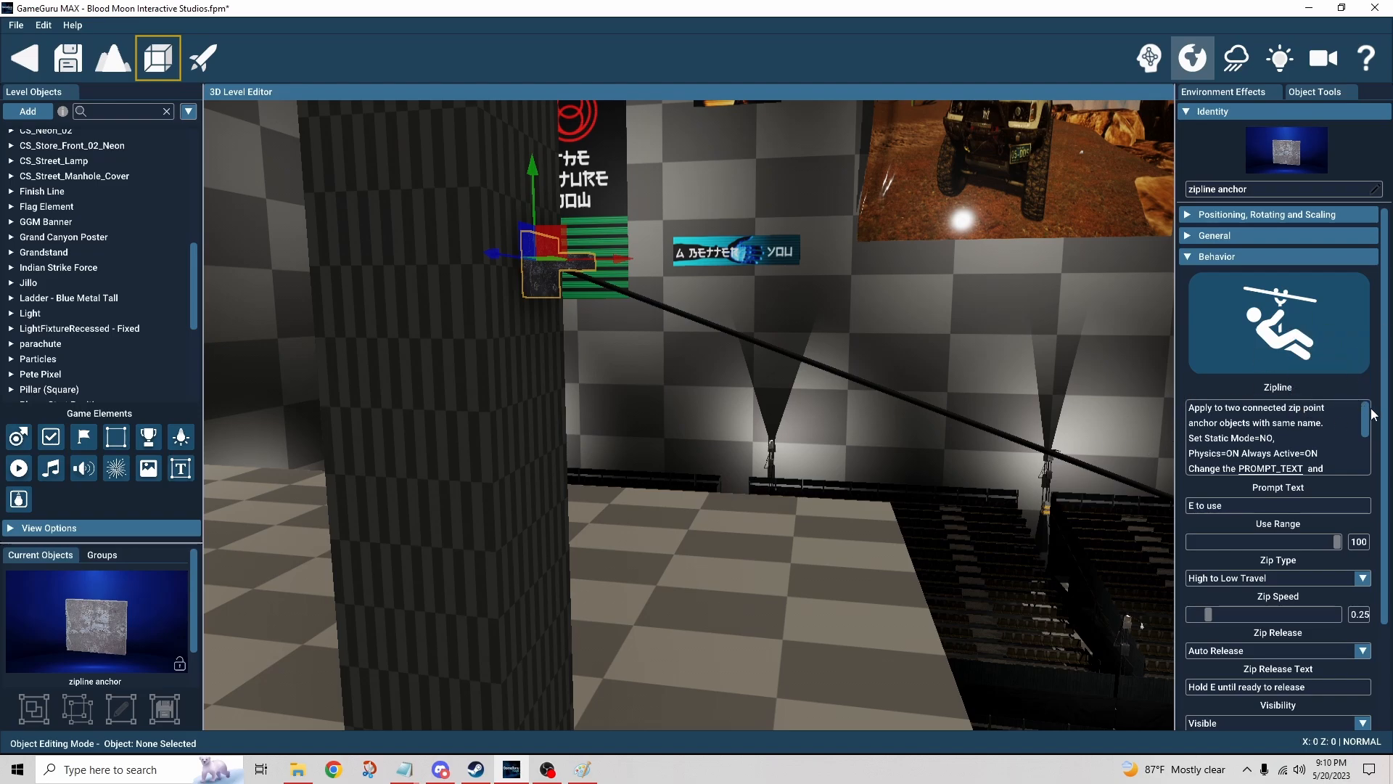
Step: Scroll through the anchor's Zipline behavior settings and open the Zip Type list to review its options
{"action": "scroll", "coordinate": [1371, 414], "scroll_direction": "down", "scroll_amount": 3}
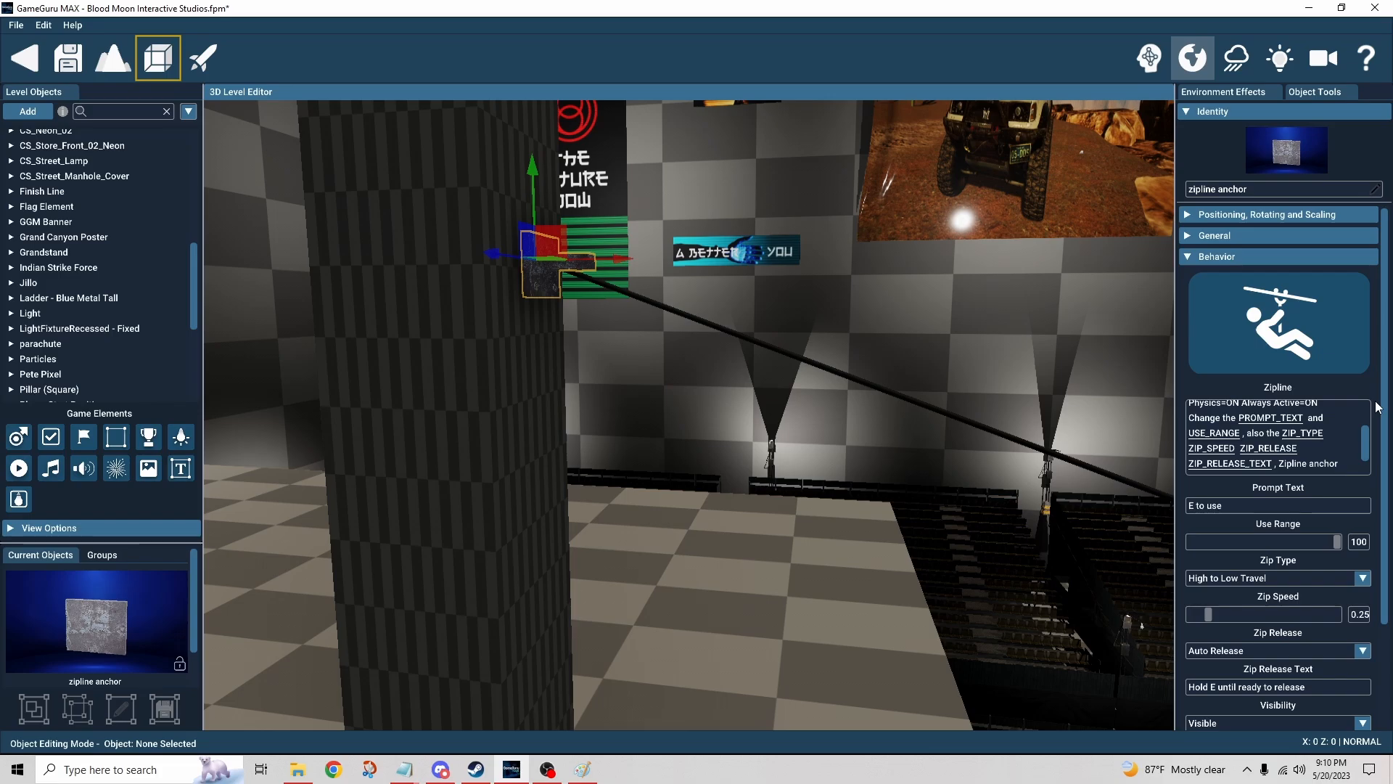
{"action": "scroll", "coordinate": [1381, 411], "scroll_direction": "down", "scroll_amount": 1}
{"action": "scroll", "coordinate": [1388, 422], "scroll_direction": "down", "scroll_amount": 1}
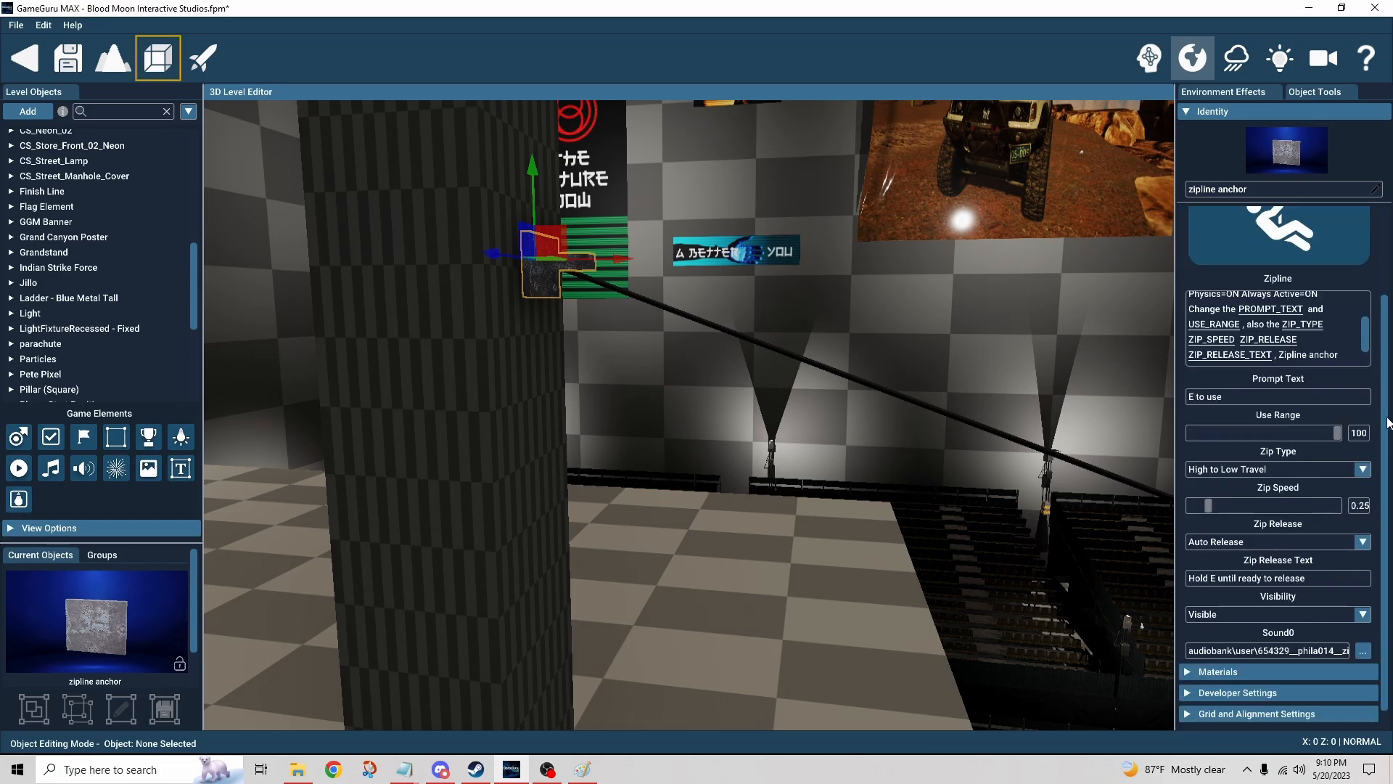
{"action": "scroll", "coordinate": [1381, 423], "scroll_direction": "down", "scroll_amount": 1}
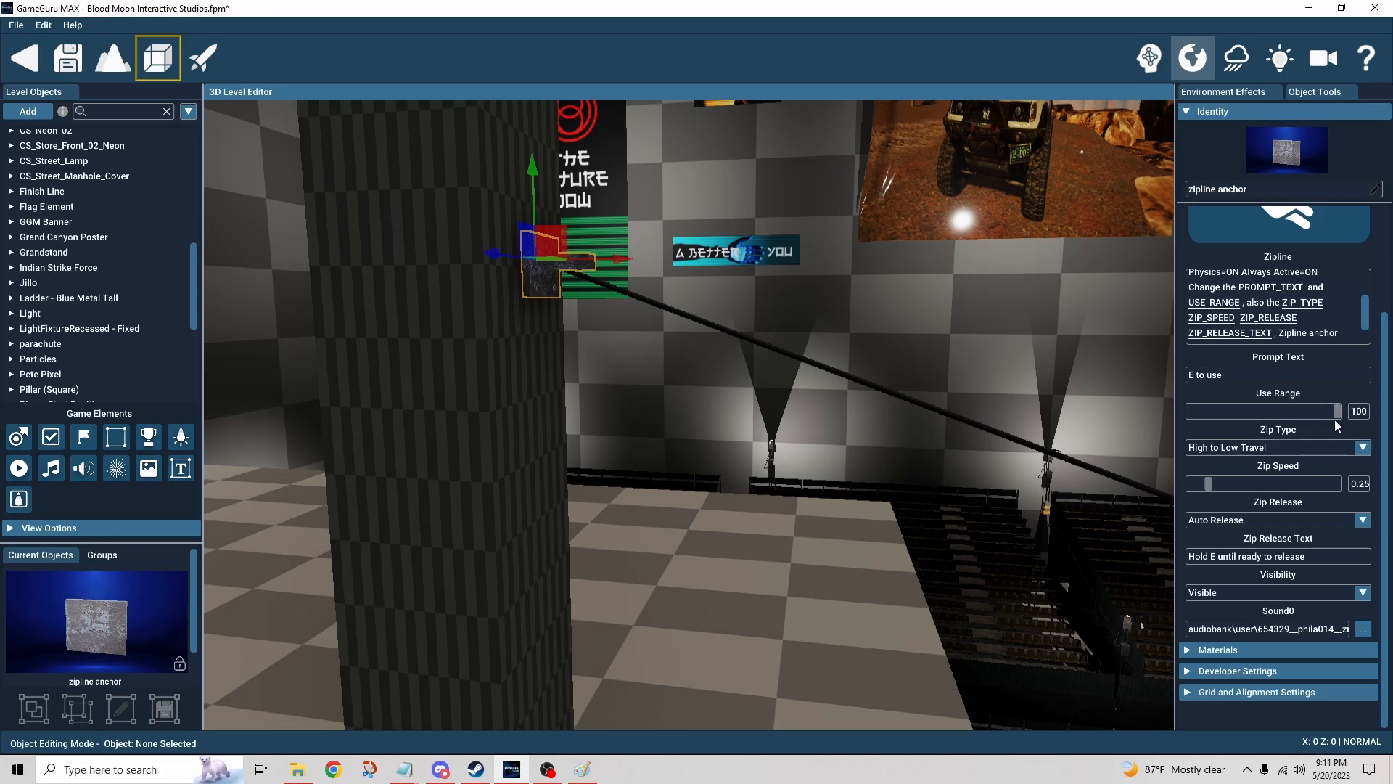
{"action": "left_click", "coordinate": [1364, 448]}
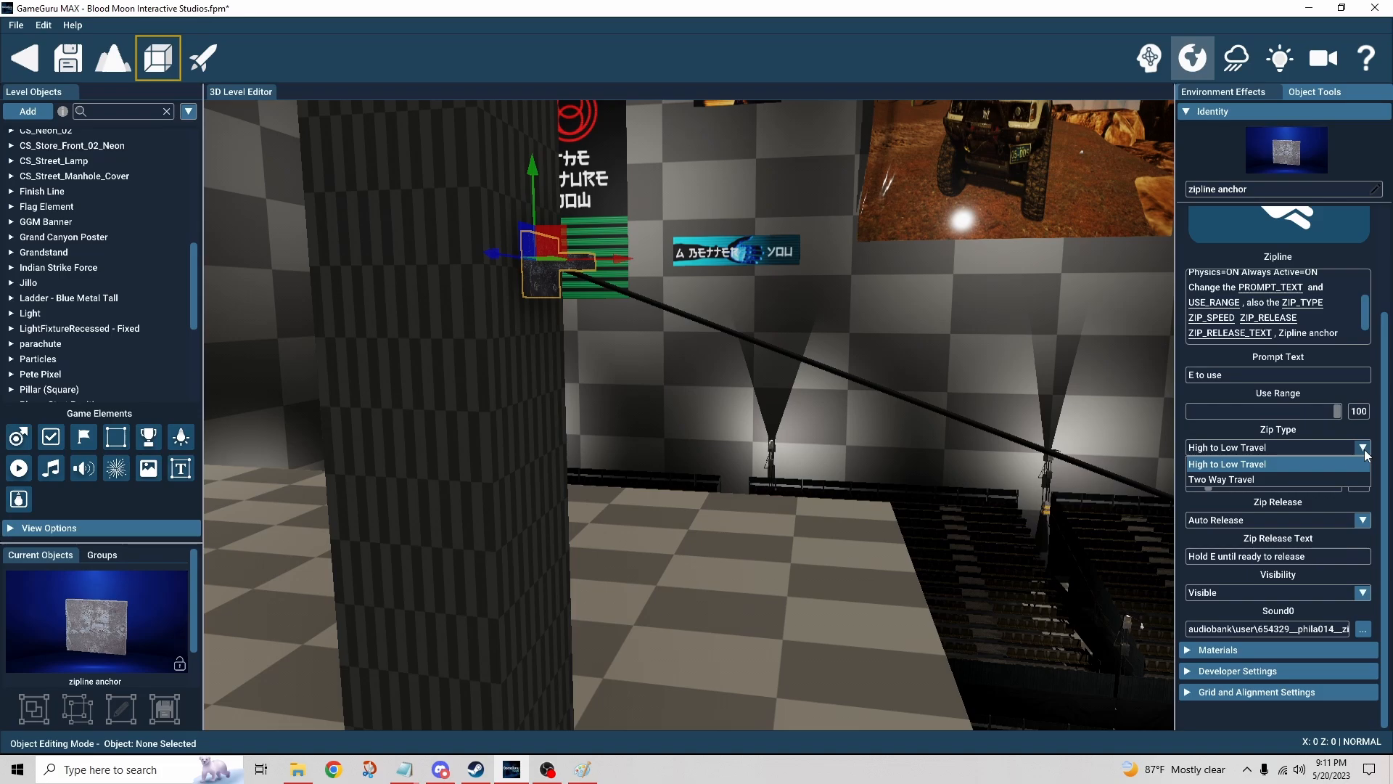
{"action": "left_click", "coordinate": [1322, 468]}
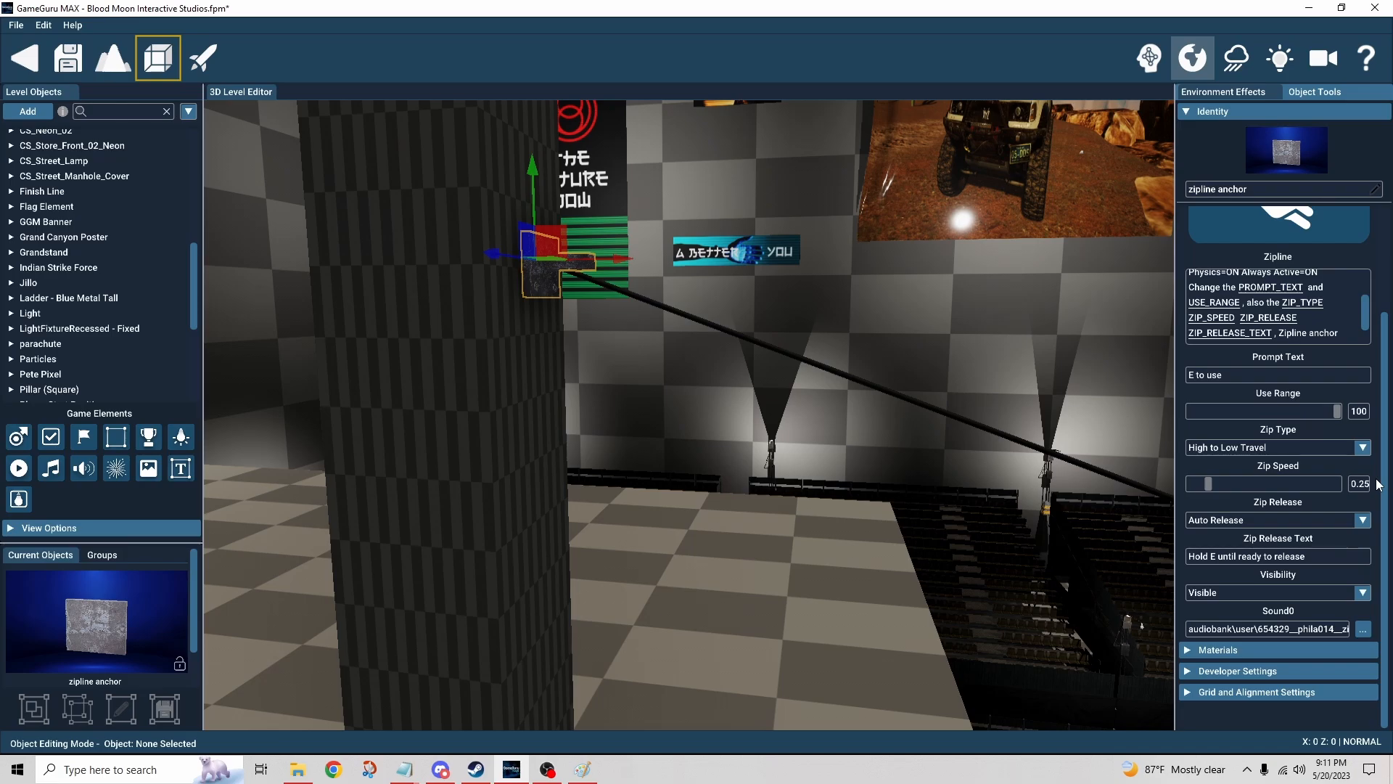
Step: Review the Zip Release and Visibility options, ending with Auto Release and Visible selected
{"action": "left_click", "coordinate": [1364, 520]}
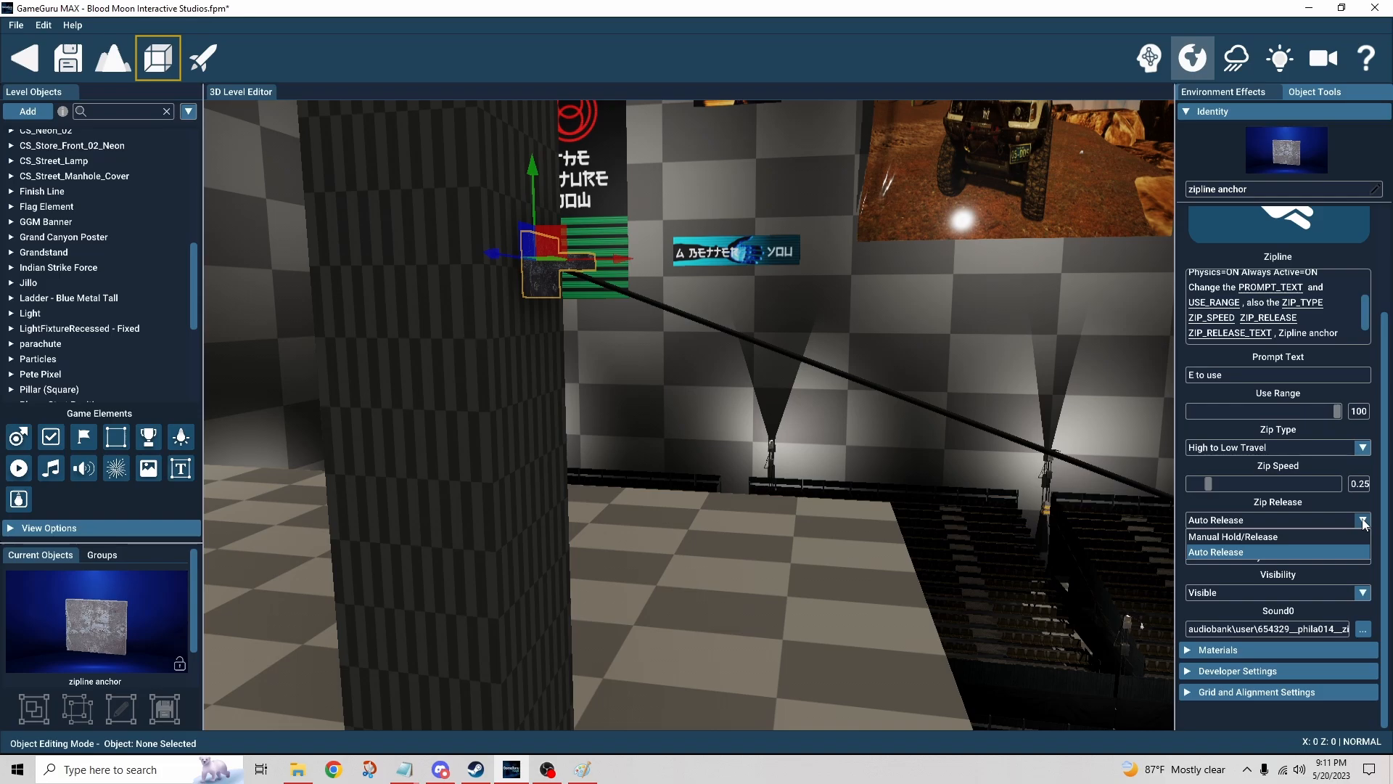
{"action": "left_click", "coordinate": [1363, 521]}
{"action": "left_click", "coordinate": [1363, 521]}
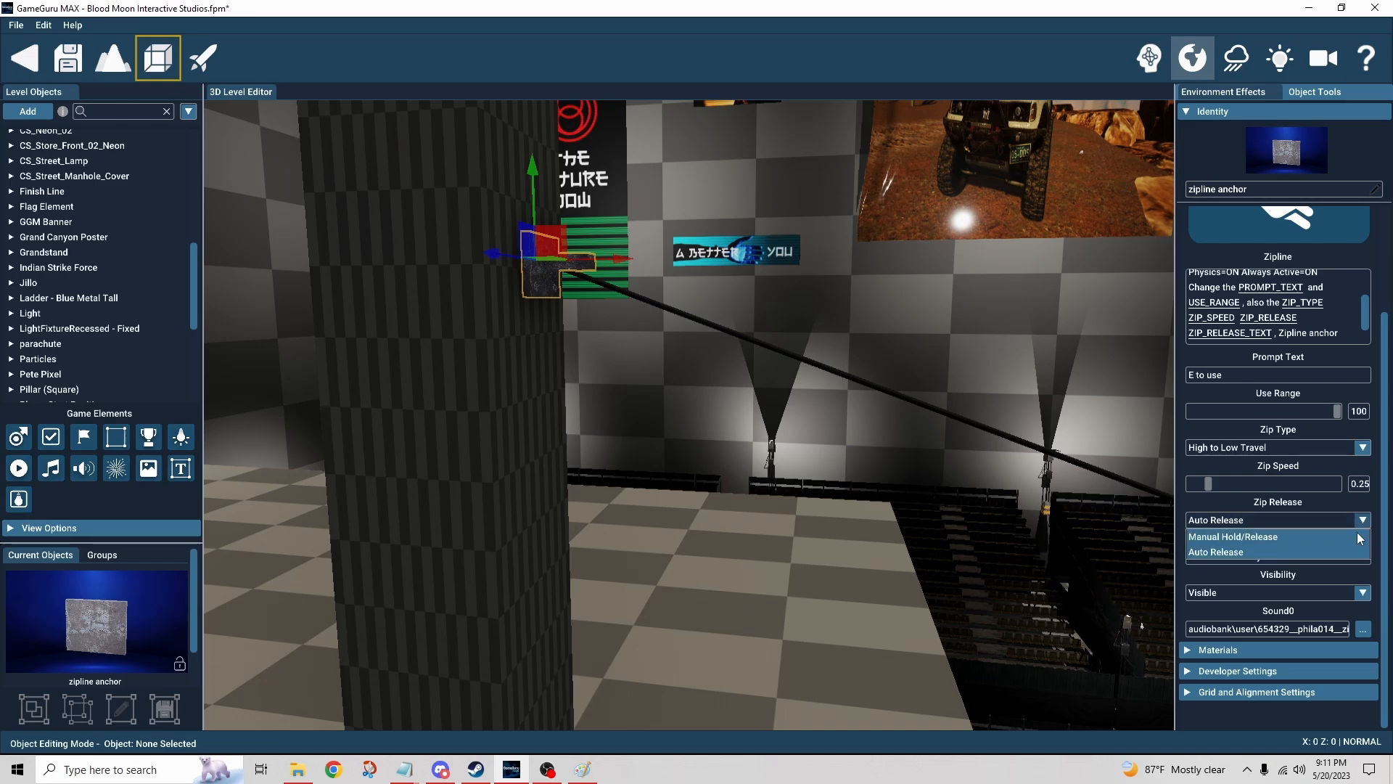
{"action": "left_click", "coordinate": [1266, 536]}
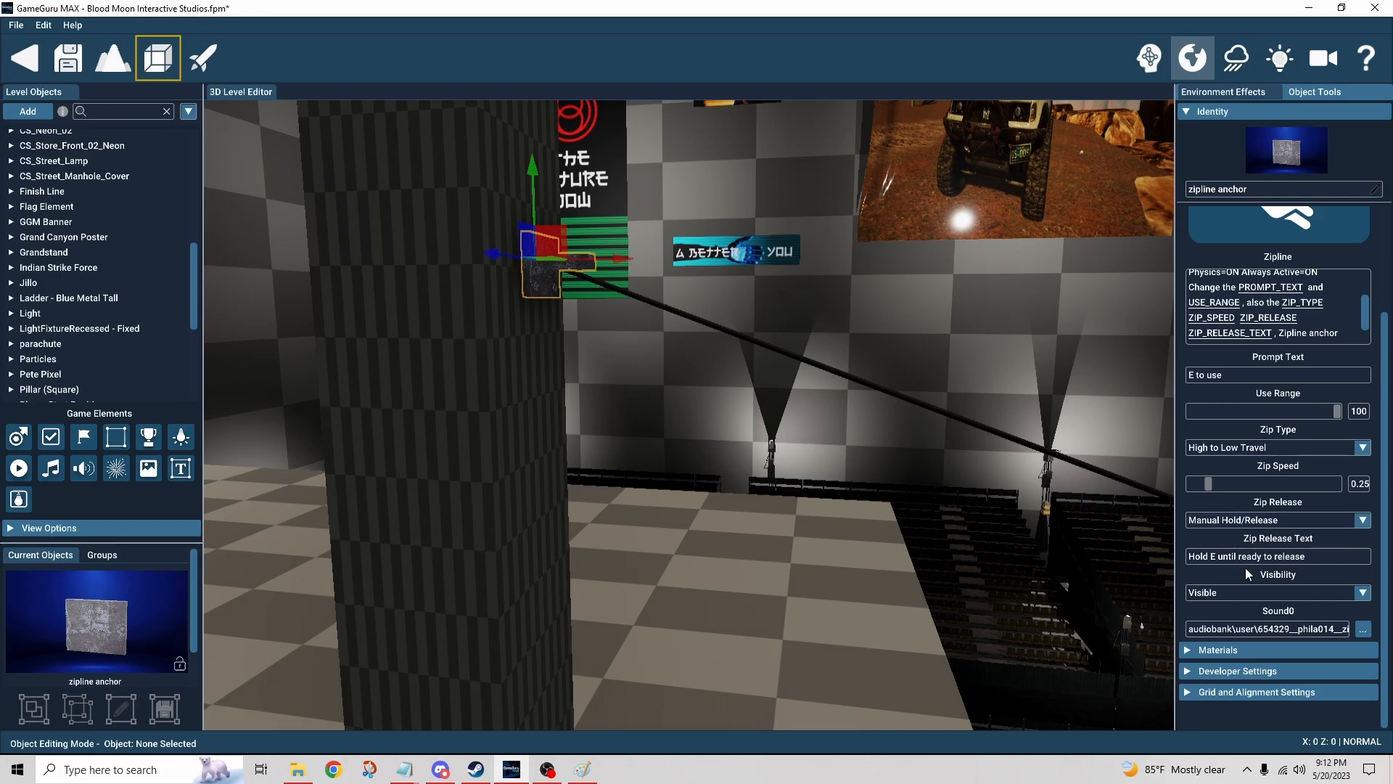
{"action": "left_click", "coordinate": [1245, 520]}
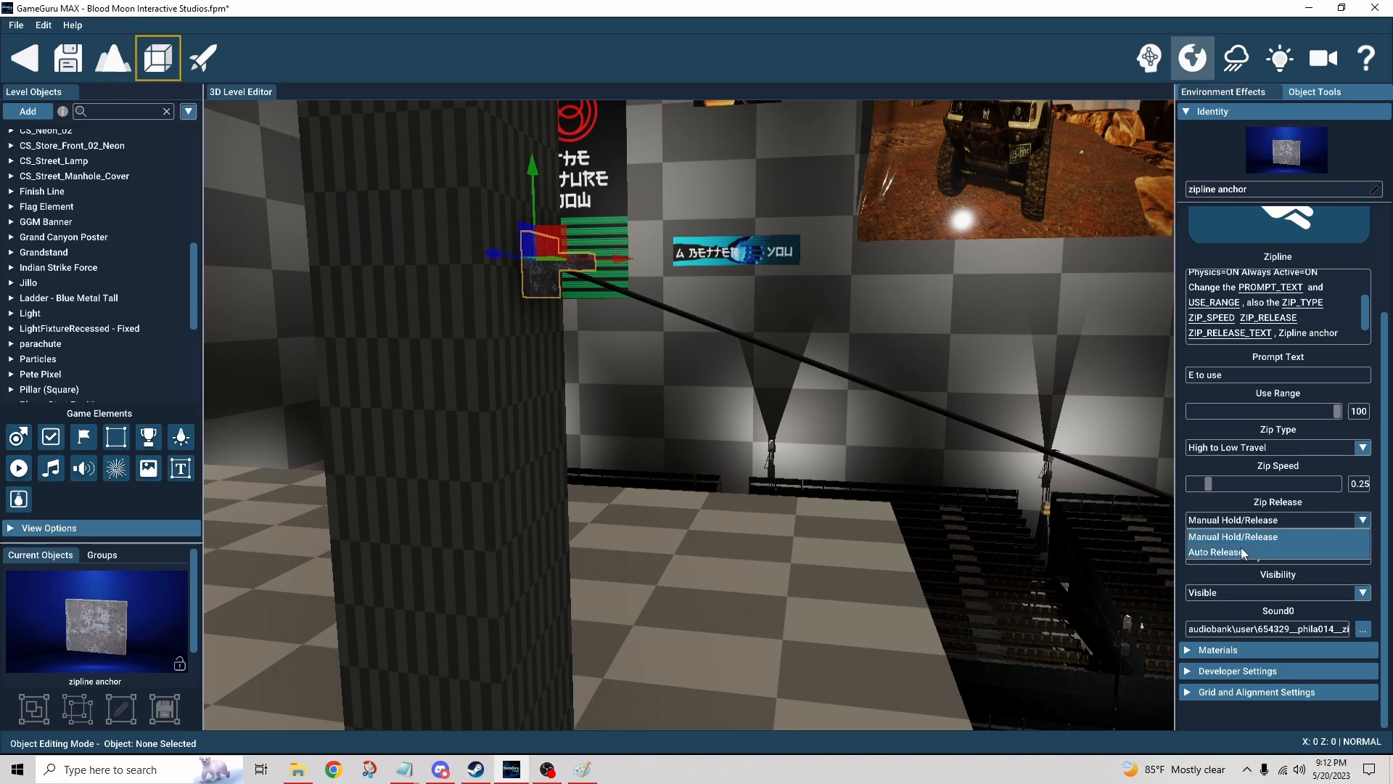
{"action": "left_click", "coordinate": [1244, 554]}
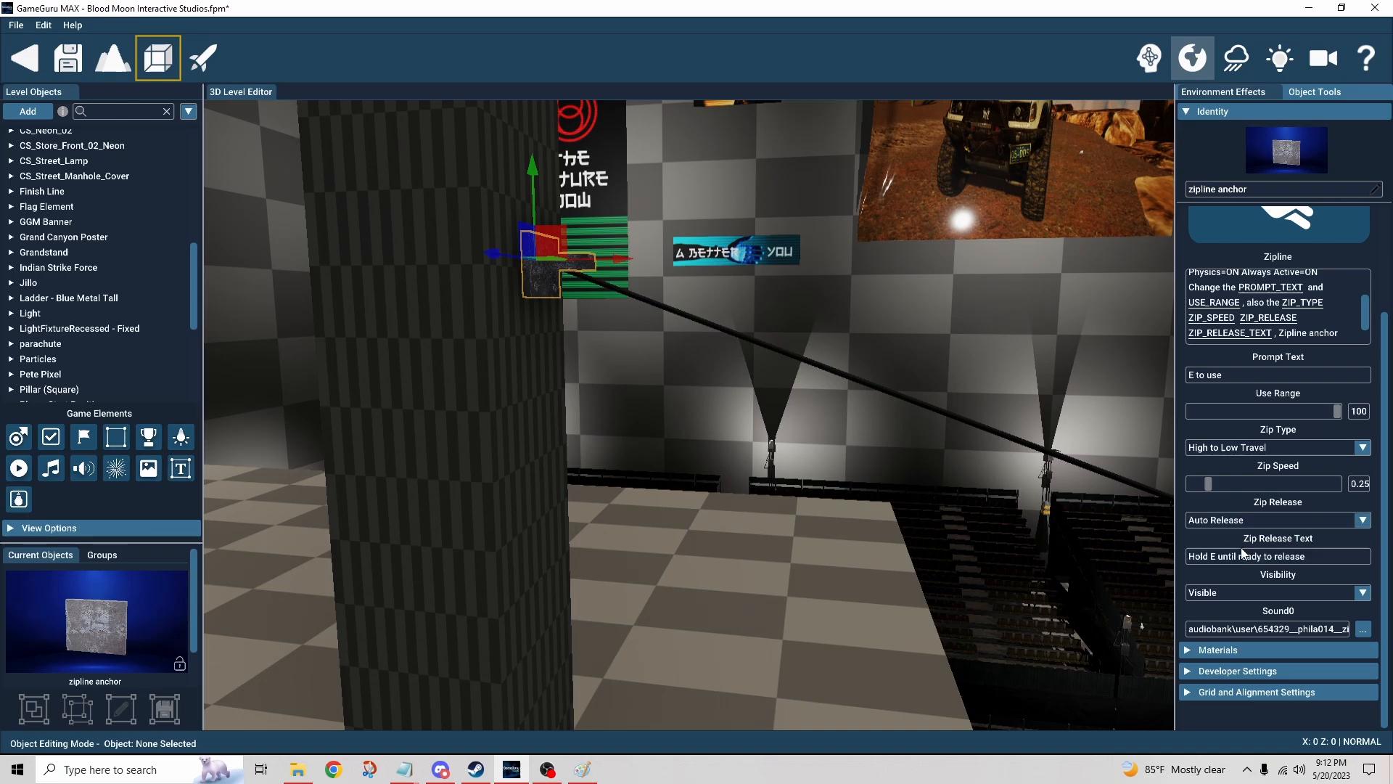
{"action": "left_click", "coordinate": [1278, 590]}
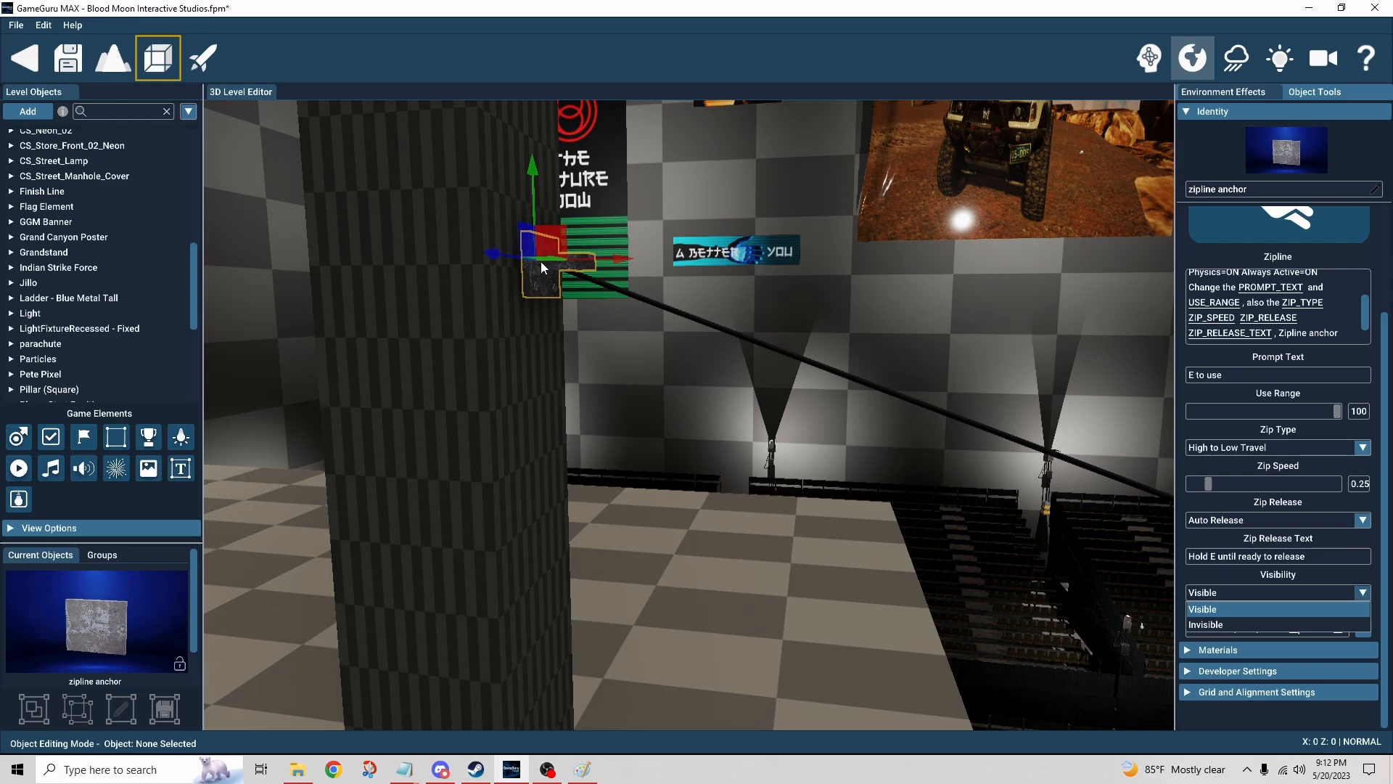
{"action": "left_click", "coordinate": [1236, 611]}
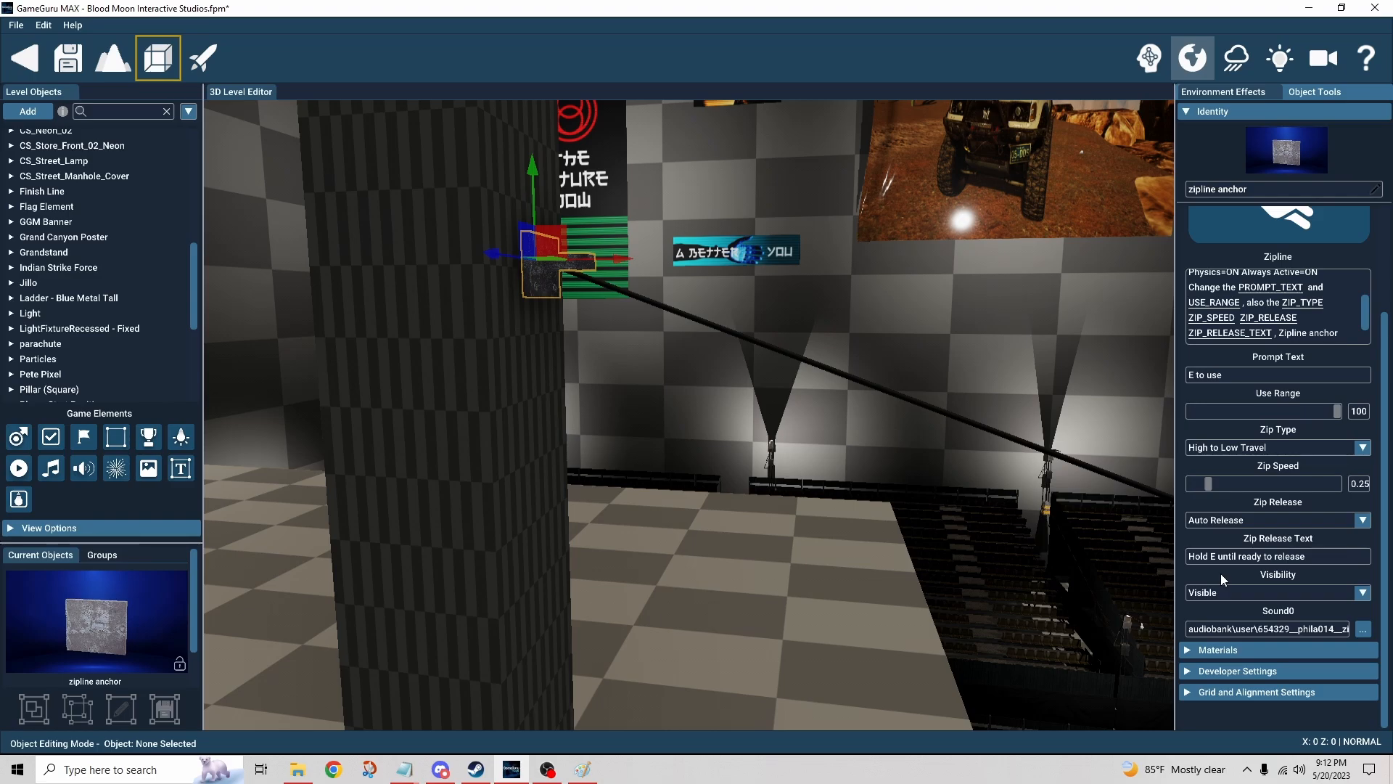
Step: Move to the finish area and select the player trigger zone in front of the Finish banner
{"action": "right_click_drag", "start_coordinate": [847, 557], "coordinate": [1089, 530]}
{"action": "key", "text": "w"}
{"action": "left_click", "coordinate": [736, 517]}
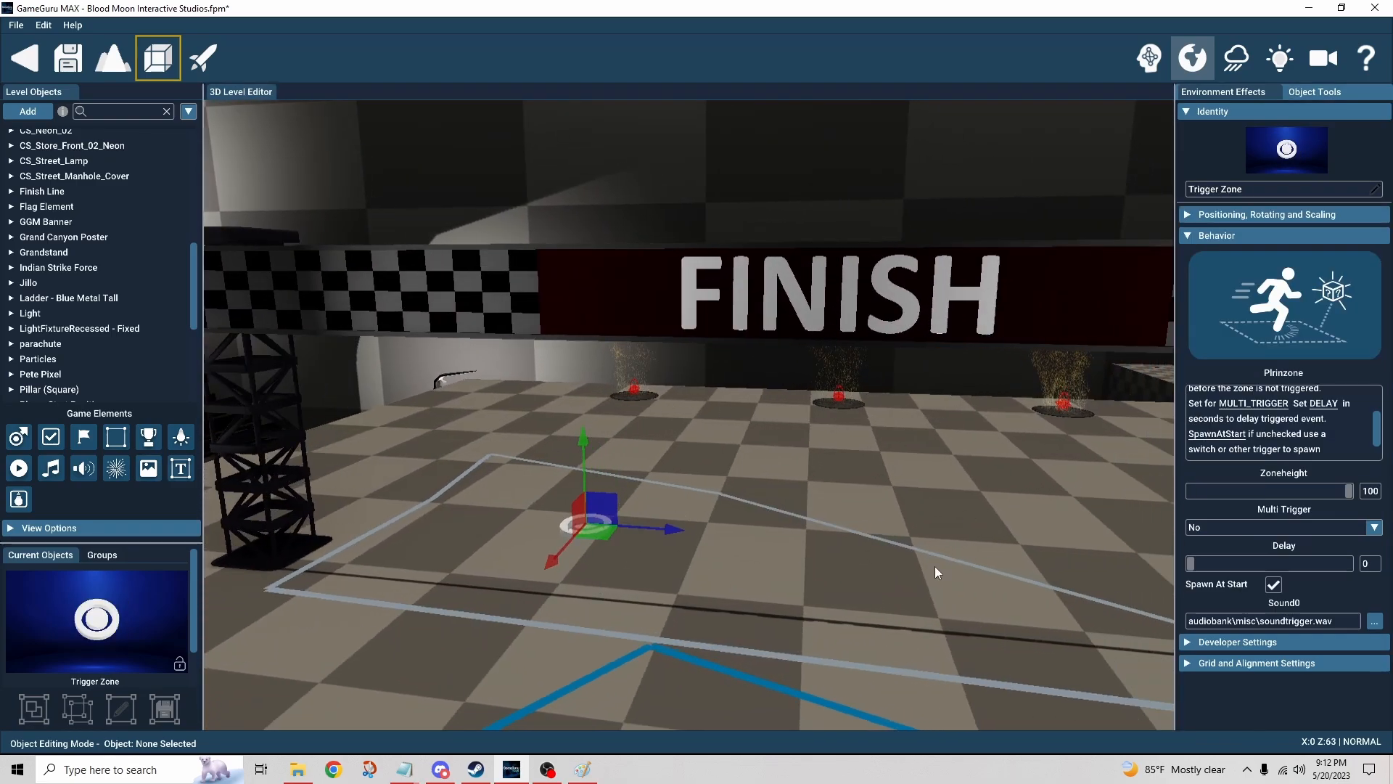
{"action": "right_click_drag", "start_coordinate": [935, 566], "coordinate": [843, 583]}
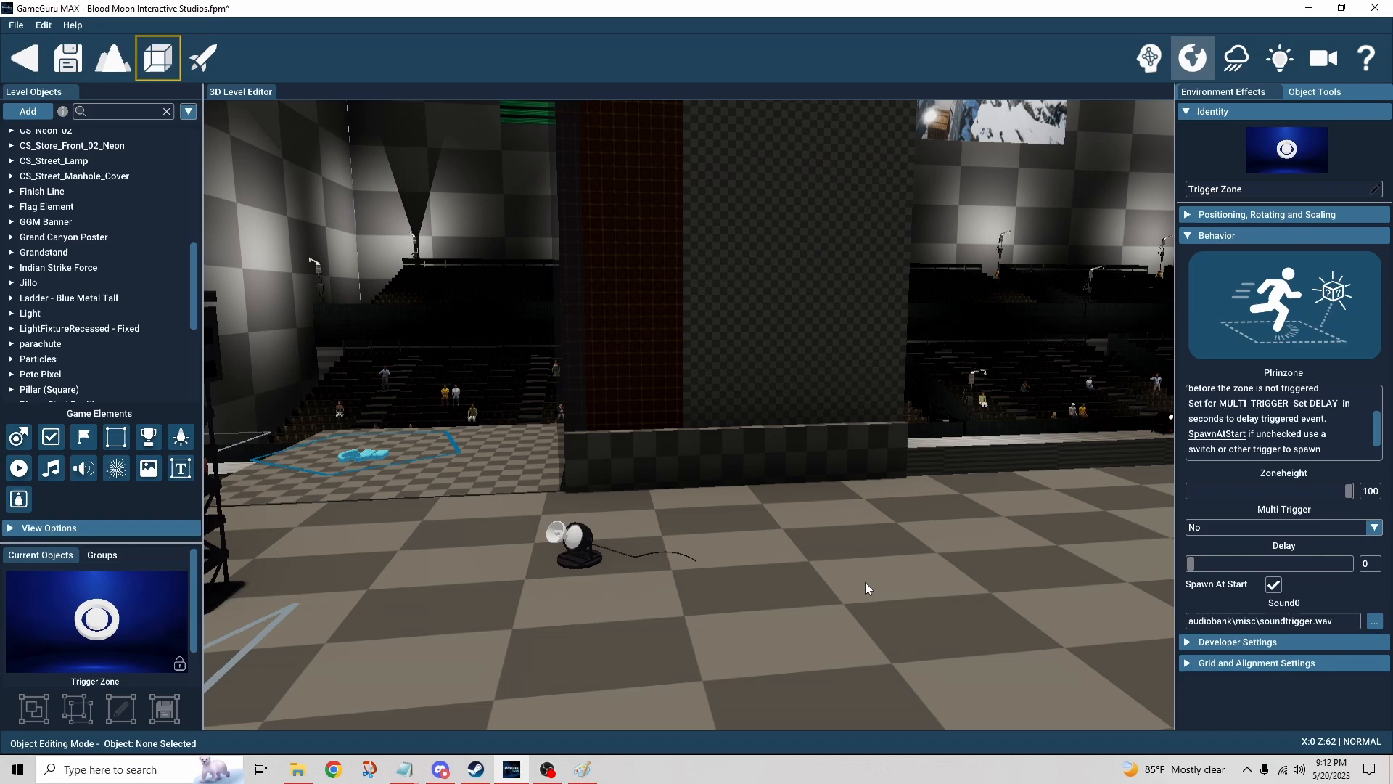
{"action": "right_click_drag", "start_coordinate": [865, 582], "coordinate": [682, 516]}
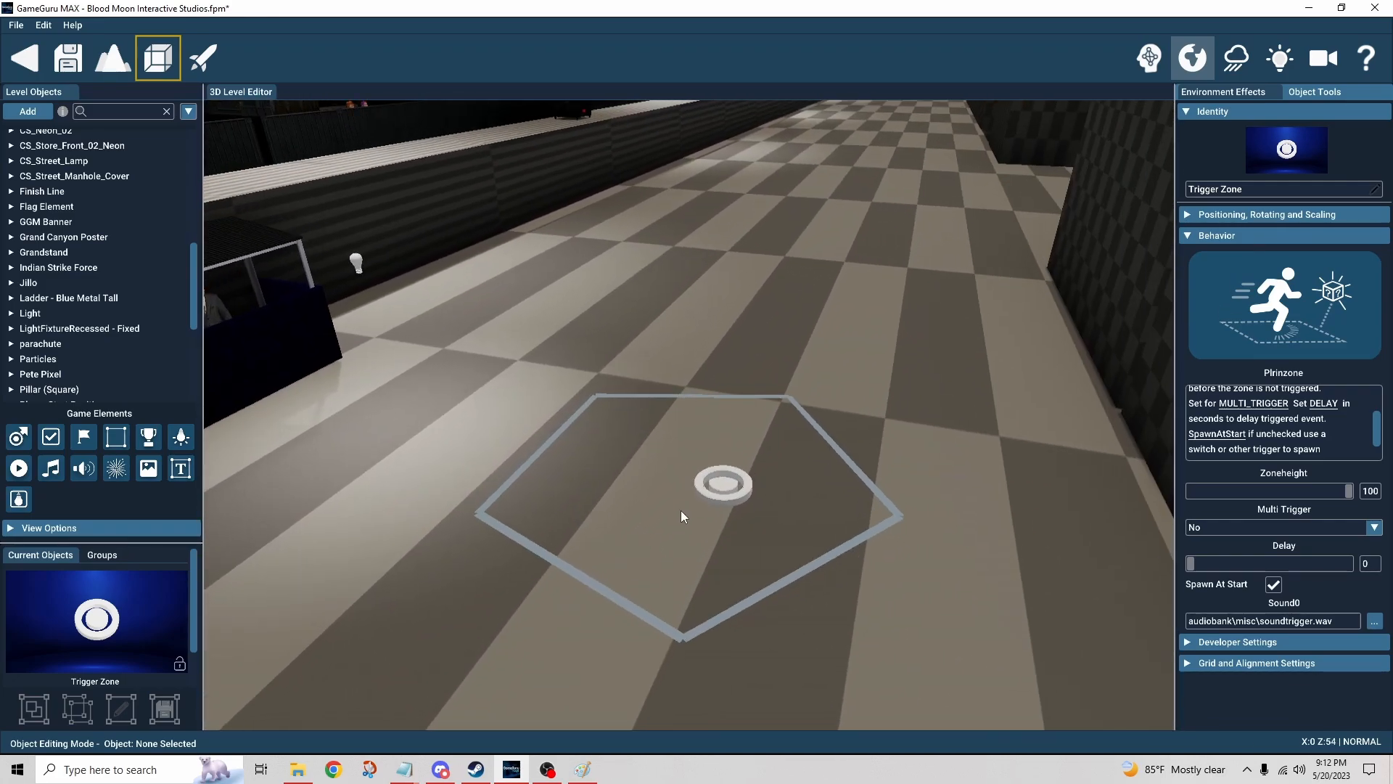
Step: Select the second trigger zone marker at the finish area to view its Hidehuds behavior
{"action": "left_click", "coordinate": [735, 486]}
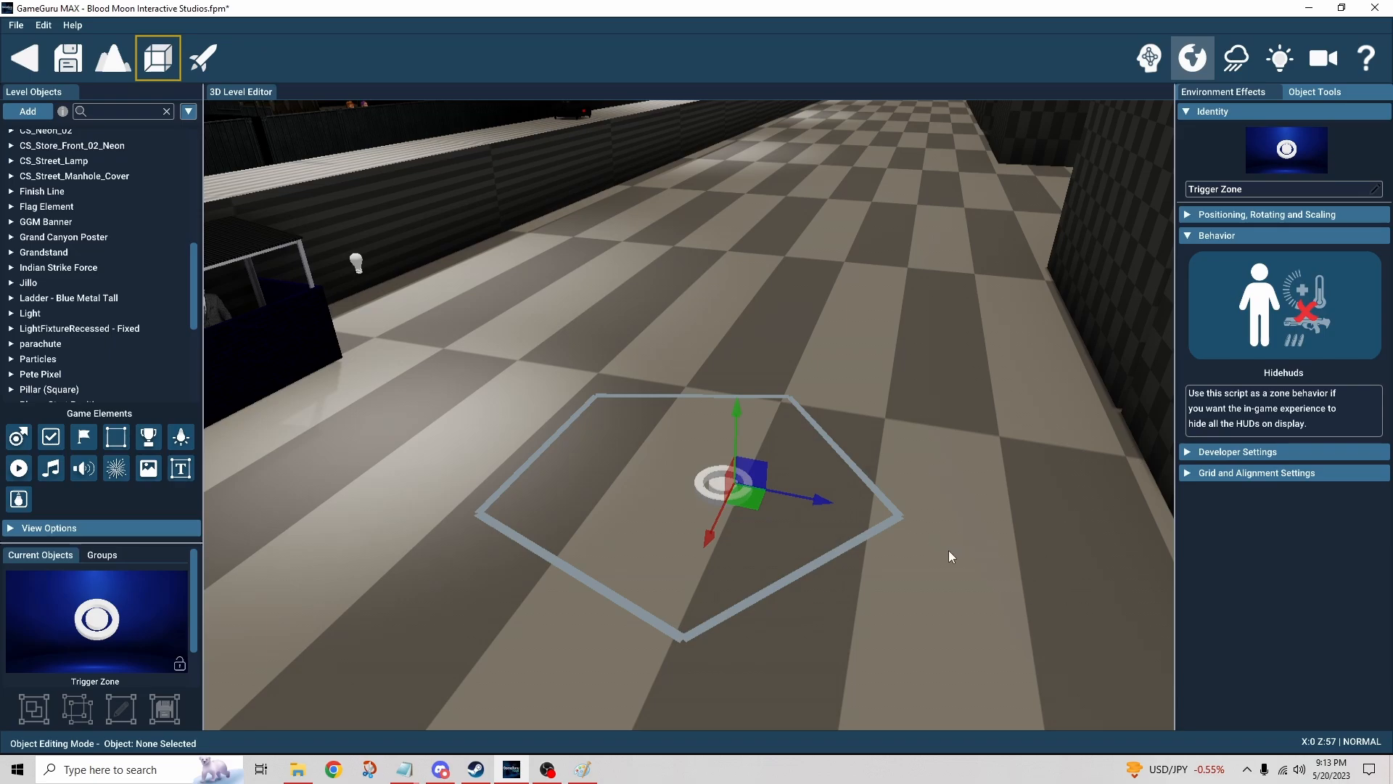
Step: Fly the camera over to the announcer booth and select the Pete Pixel character inside it
{"action": "right_click_drag", "start_coordinate": [947, 550], "coordinate": [970, 524]}
{"action": "key", "text": "w"}
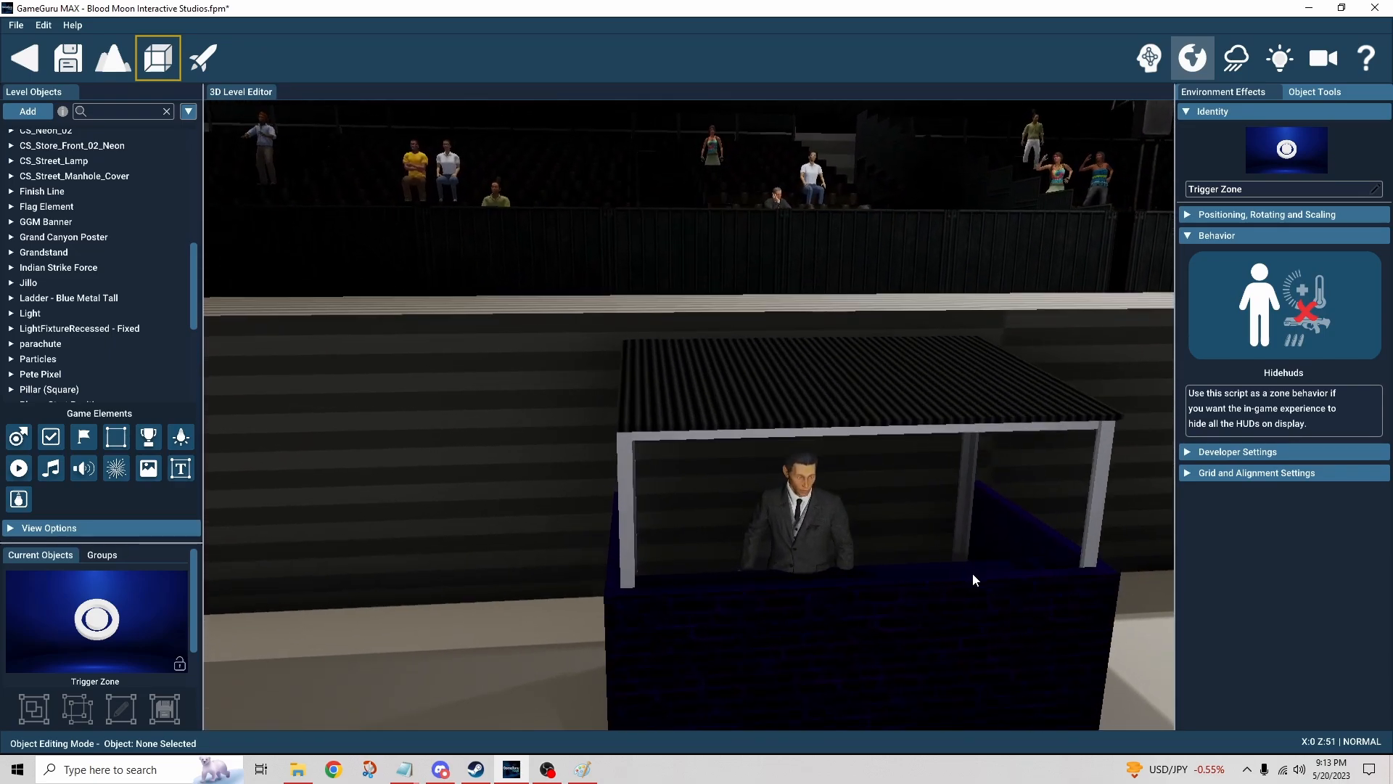
{"action": "key", "text": "d"}
{"action": "right_click_drag", "start_coordinate": [973, 580], "coordinate": [965, 538]}
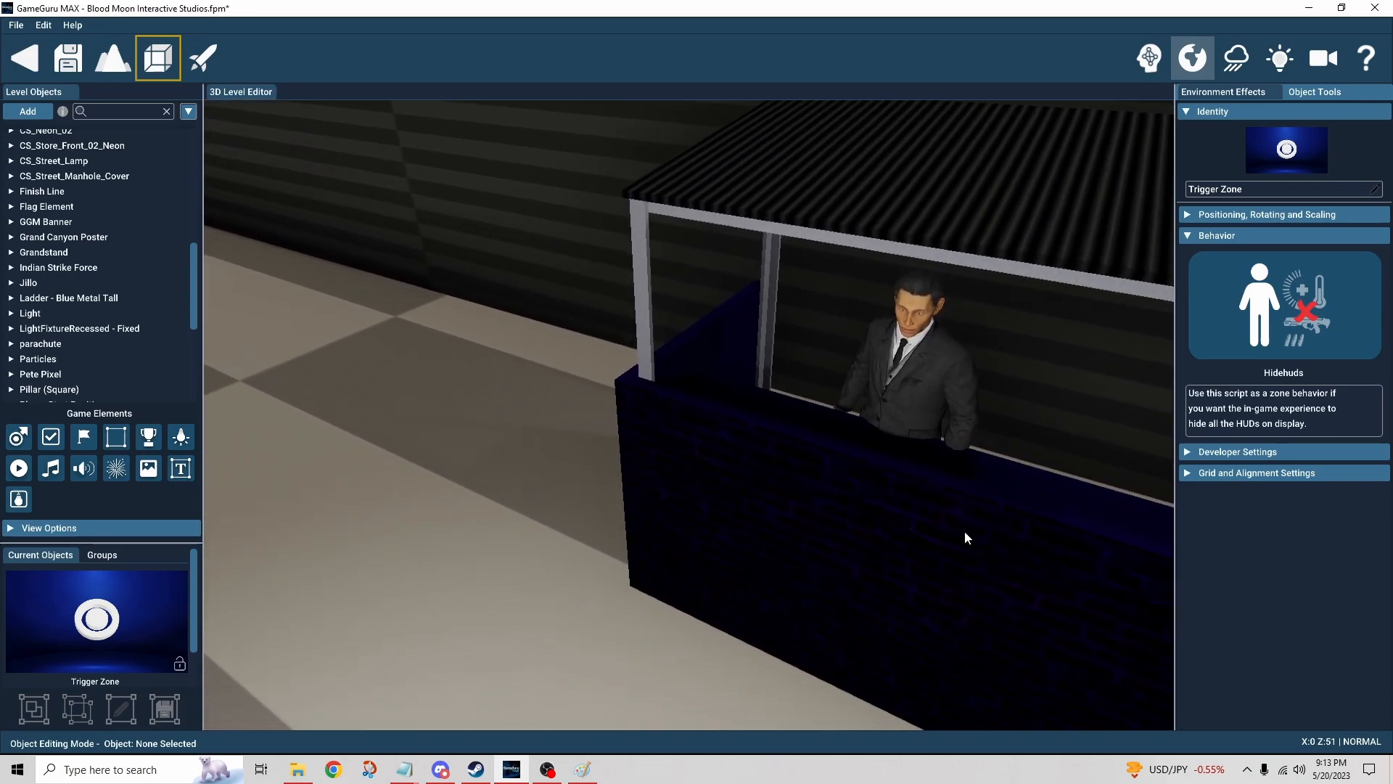
{"action": "left_click", "coordinate": [913, 371]}
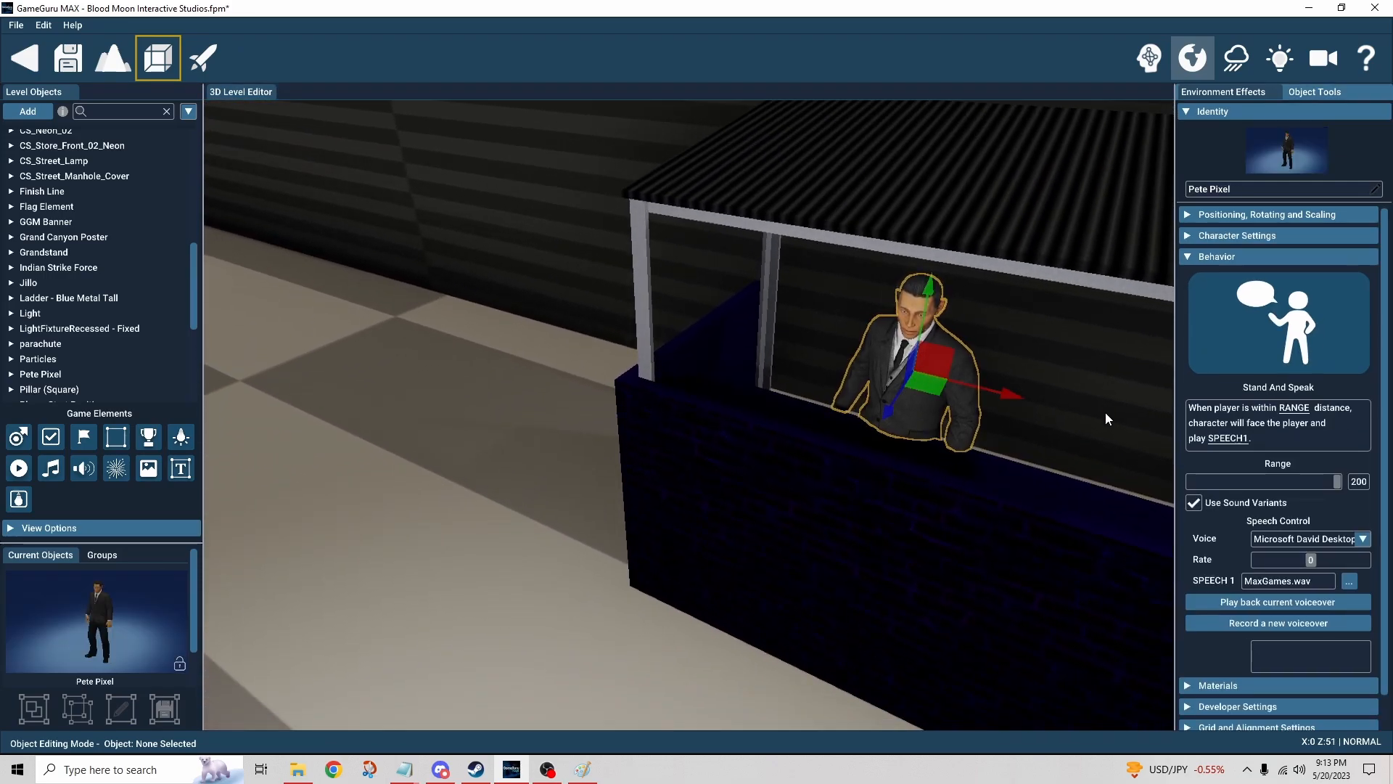
Step: Inspect Pete Pixel's Stand And Speak behavior, opening and closing the Voice list in Speech Control
{"action": "right_click_drag", "start_coordinate": [1105, 412], "coordinate": [964, 439]}
{"action": "key", "text": "d"}
{"action": "key", "text": "a"}
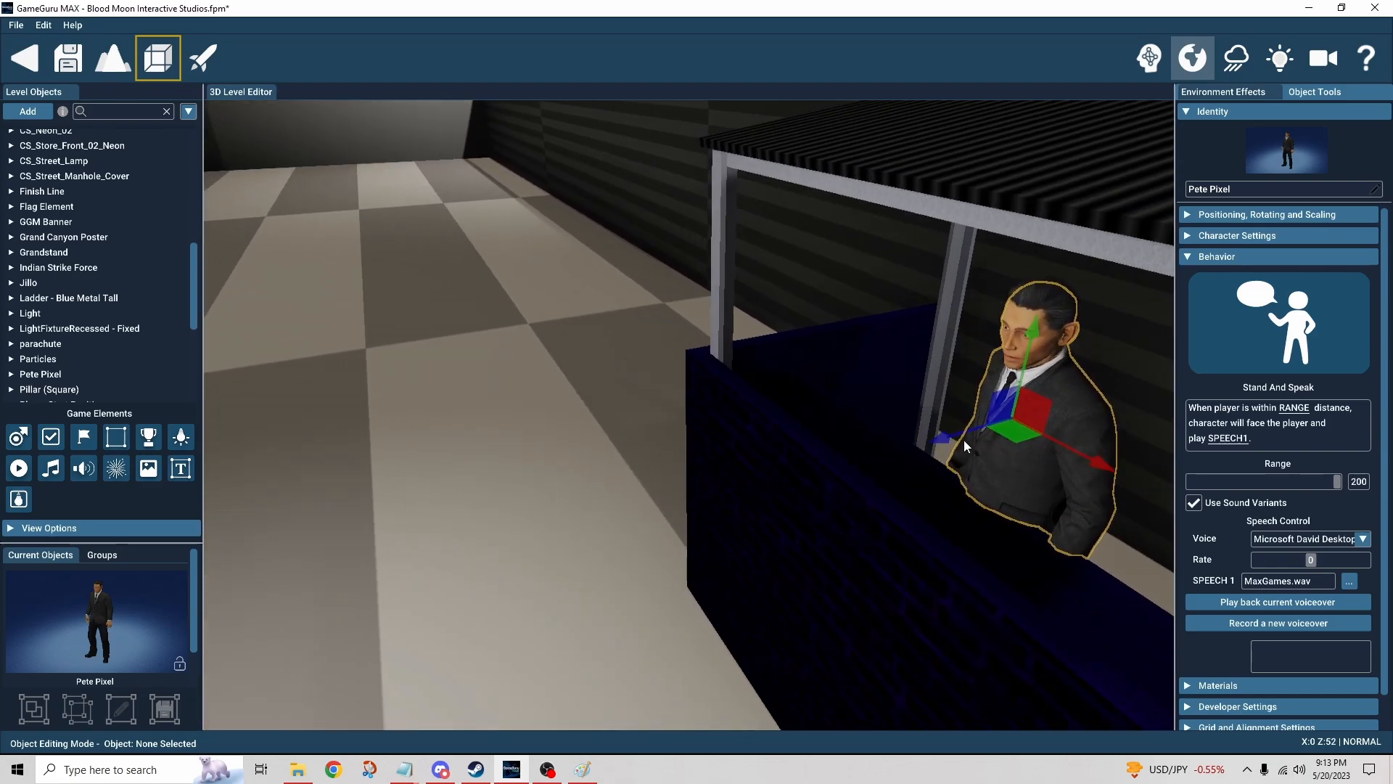
{"action": "left_click_drag", "start_coordinate": [941, 440], "coordinate": [977, 432]}
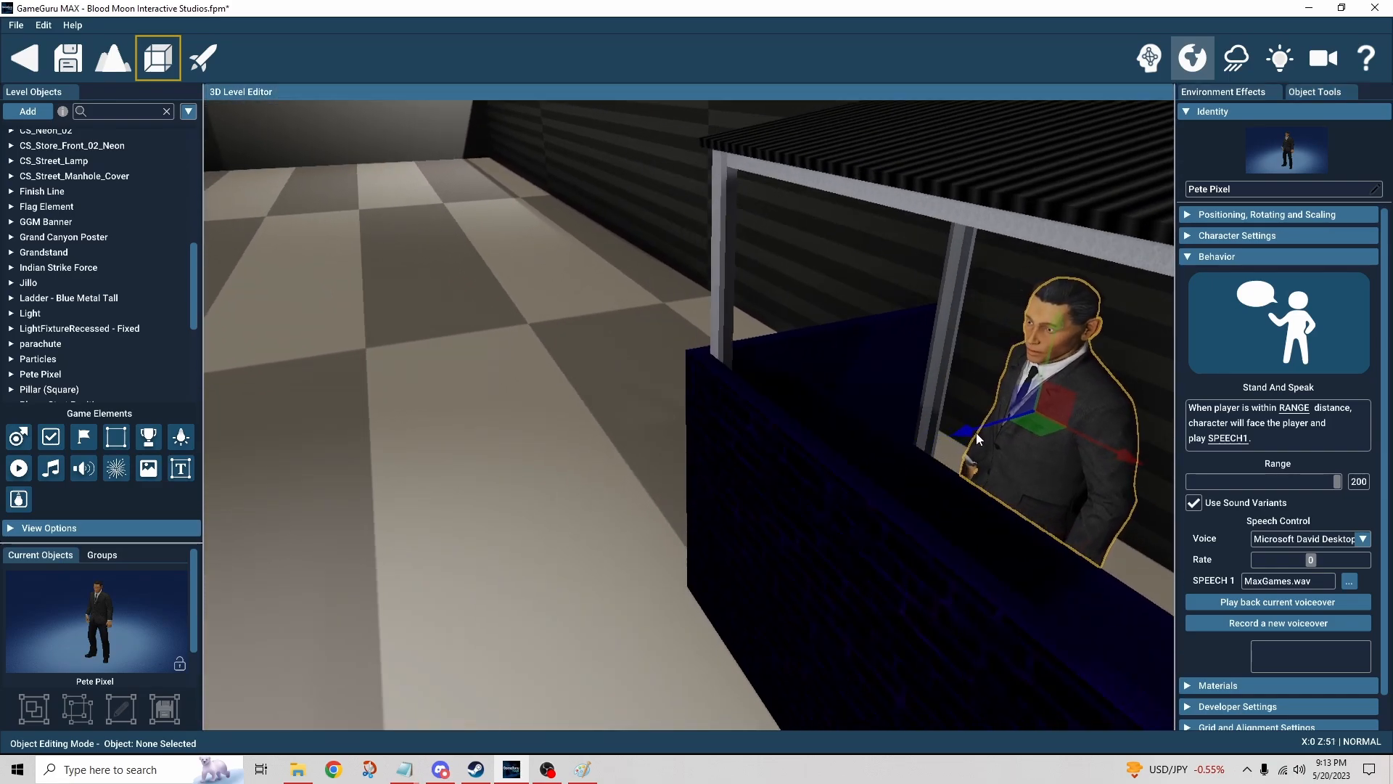
{"action": "key", "text": "a"}
{"action": "right_click_drag", "start_coordinate": [976, 433], "coordinate": [929, 460]}
{"action": "scroll", "coordinate": [929, 460], "scroll_direction": "up", "scroll_amount": 2}
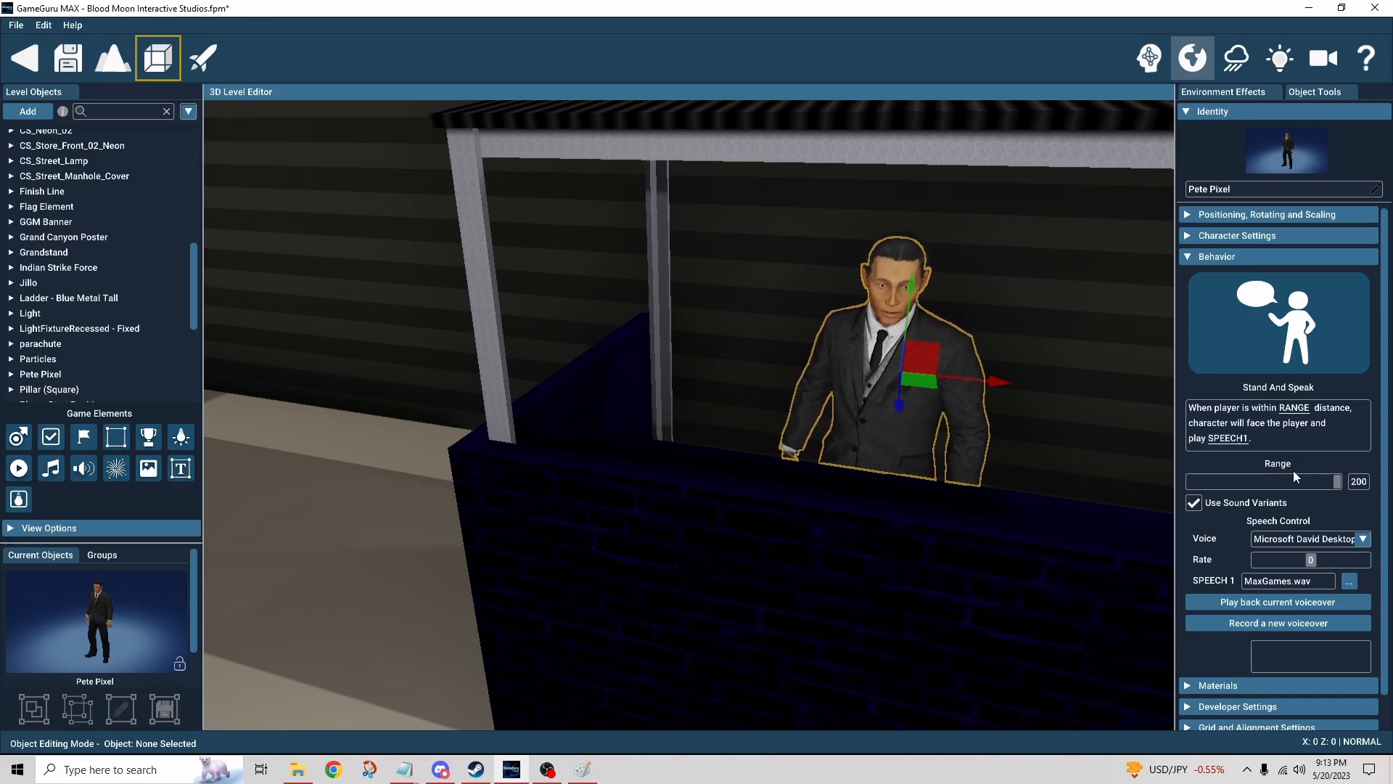
{"action": "left_click", "coordinate": [1368, 542]}
{"action": "left_click", "coordinate": [1367, 541]}
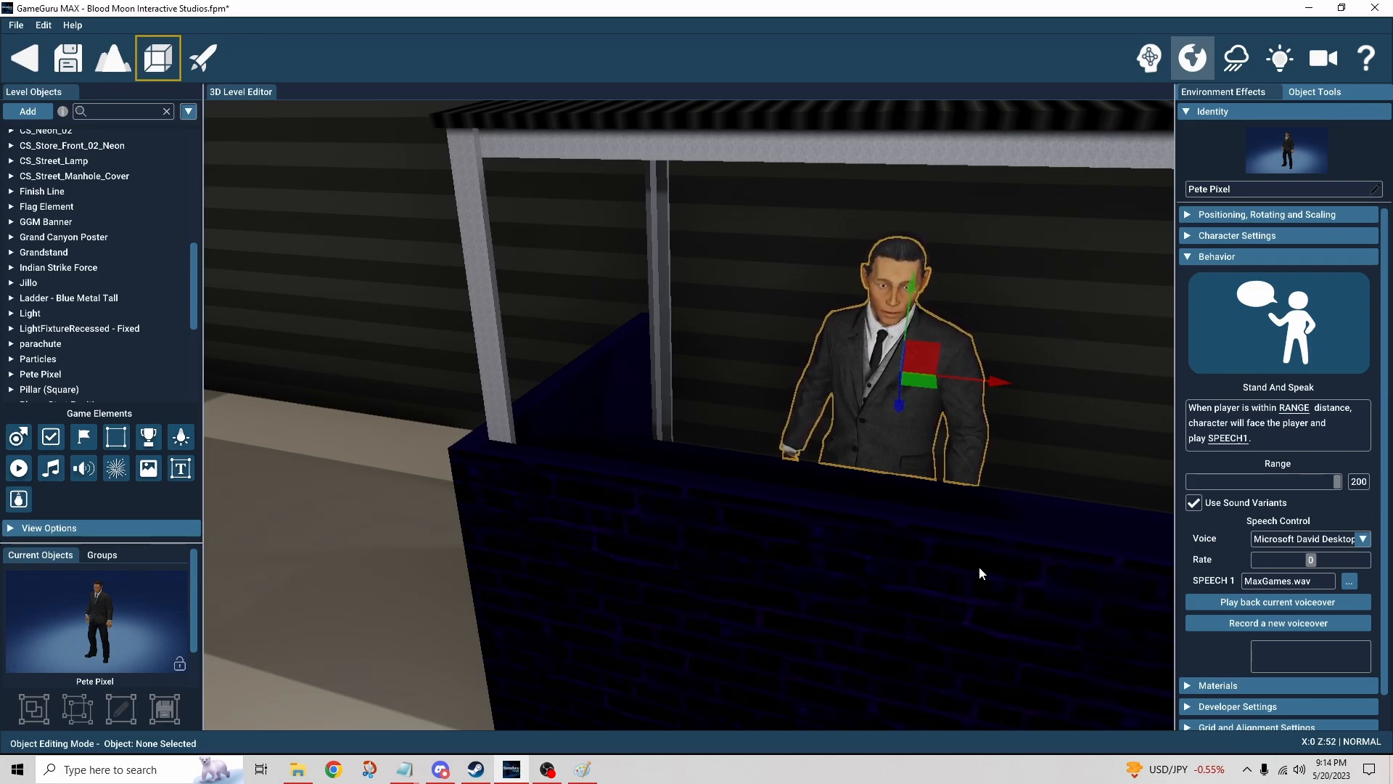
Step: Select the full block forming the announcer booth wall and fly the camera back over the arena
{"action": "scroll", "coordinate": [407, 468], "scroll_direction": "down", "scroll_amount": 5}
{"action": "left_click", "coordinate": [462, 537]}
{"action": "scroll", "coordinate": [462, 537], "scroll_direction": "down", "scroll_amount": 3}
{"action": "mouse_move", "coordinate": [461, 537]}
{"action": "right_mouse_down"}
{"action": "mouse_move", "coordinate": [232, 493]}
{"action": "mouse_move", "coordinate": [305, 500]}
{"action": "mouse_move", "coordinate": [240, 475]}
{"action": "mouse_move", "coordinate": [159, 495]}
{"action": "mouse_move", "coordinate": [101, 476]}
{"action": "mouse_move", "coordinate": [290, 501]}
{"action": "mouse_move", "coordinate": [367, 533]}
{"action": "mouse_move", "coordinate": [279, 502]}
{"action": "mouse_move", "coordinate": [160, 500]}
{"action": "mouse_move", "coordinate": [219, 508]}
{"action": "mouse_move", "coordinate": [149, 477]}
{"action": "mouse_move", "coordinate": [58, 478]}
{"action": "mouse_move", "coordinate": [129, 533]}
{"action": "mouse_move", "coordinate": [292, 539]}
{"action": "mouse_move", "coordinate": [285, 560]}
{"action": "mouse_move", "coordinate": [129, 534]}
{"action": "mouse_move", "coordinate": [96, 573]}
{"action": "mouse_move", "coordinate": [440, 553]}
{"action": "mouse_move", "coordinate": [416, 572]}
{"action": "mouse_move", "coordinate": [452, 532]}
{"action": "right_mouse_up"}
{"action": "key", "text": "a"}
{"action": "key", "text": "d"}
{"action": "key", "text": "d"}
{"action": "key", "text": "d"}
{"action": "key", "text": "w"}
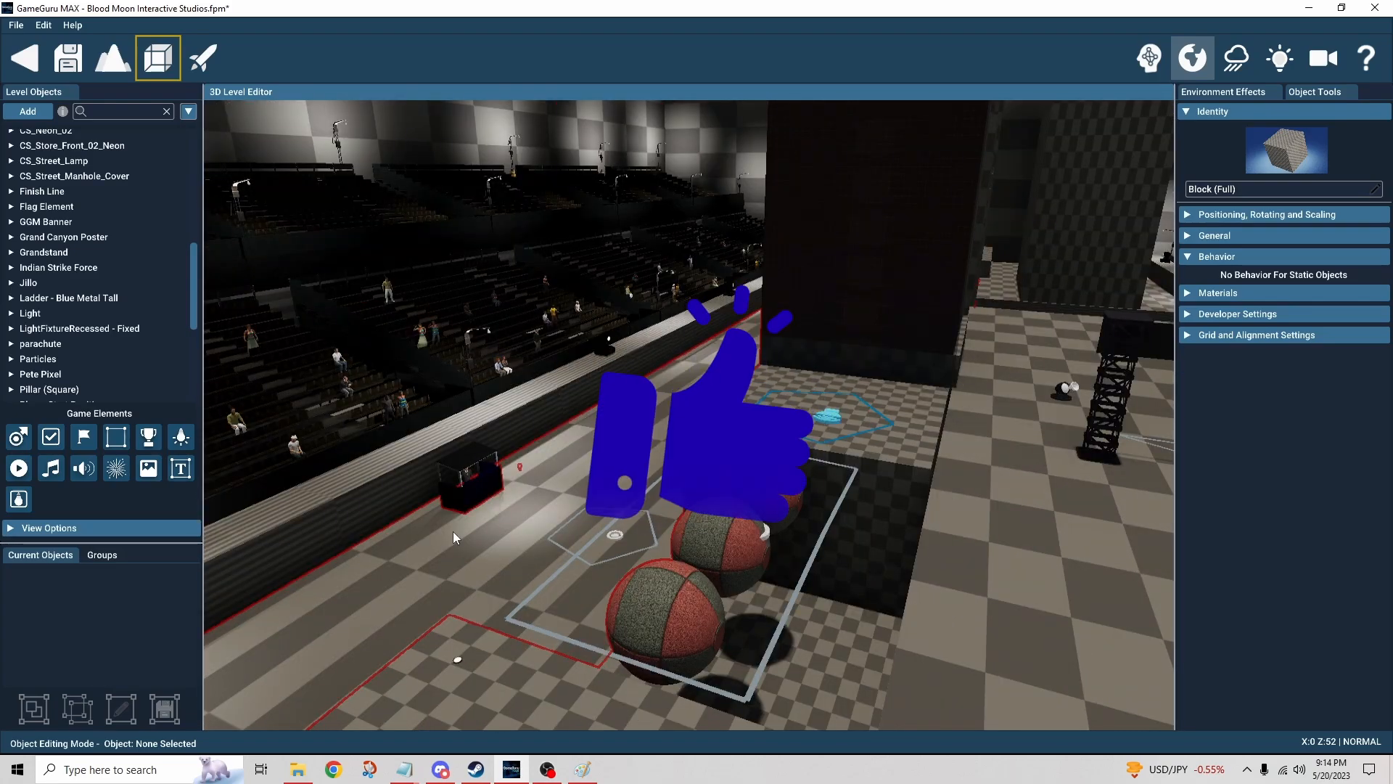